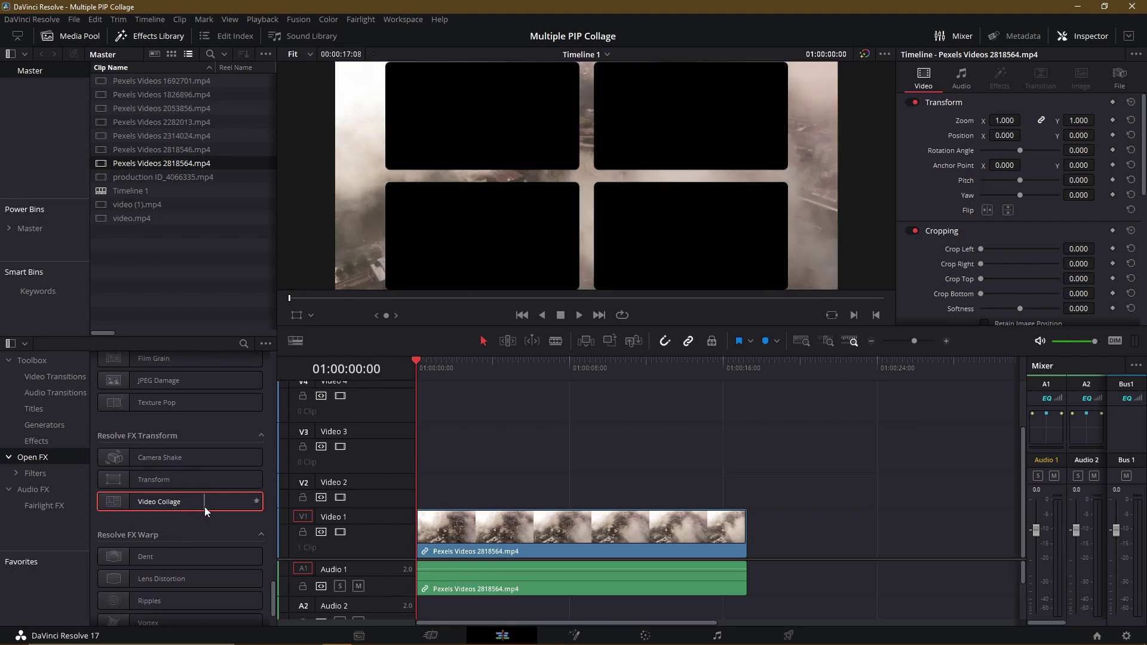
# Step: Search the Effects Library for 'collage' so only Video Collage is listed
pyautogui.click(244, 343)
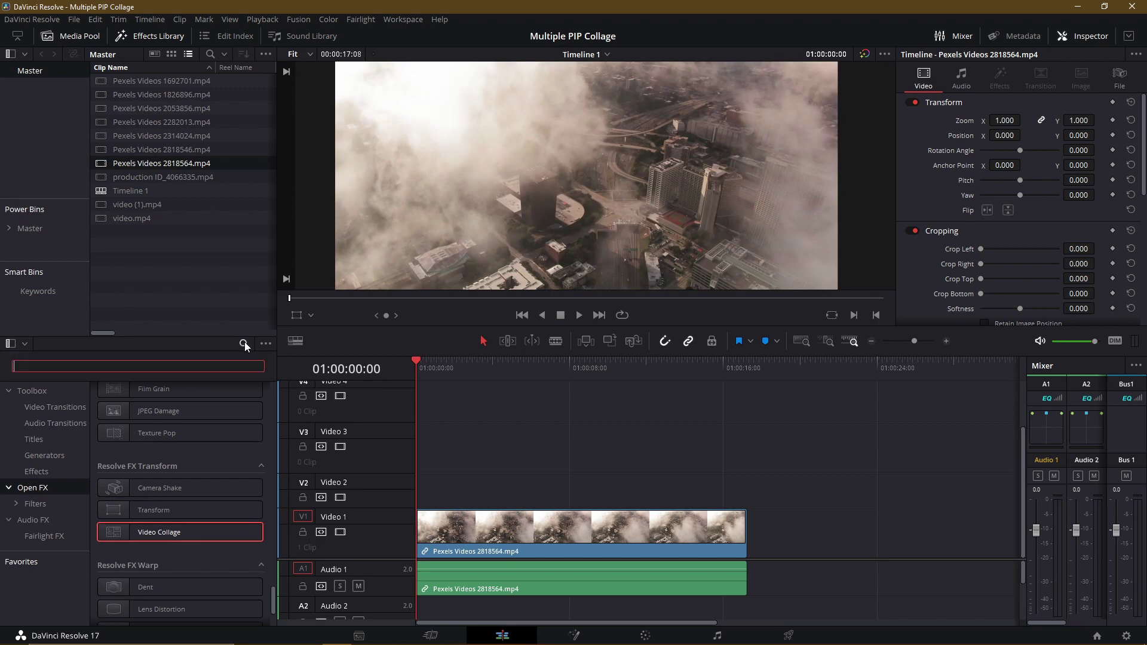
pyautogui.write('collage')
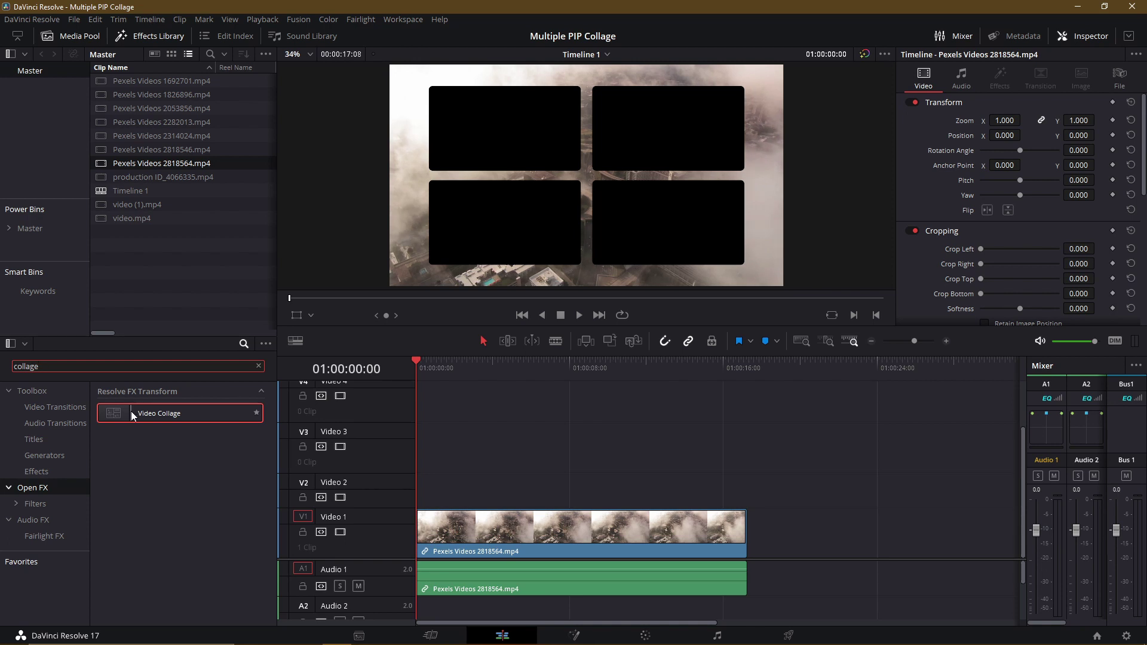
# Step: Apply Video Collage to the aerial cloud clip on V1 and show its effect settings in the Inspector
pyautogui.moveTo(131, 411); pyautogui.dragTo(533, 541)
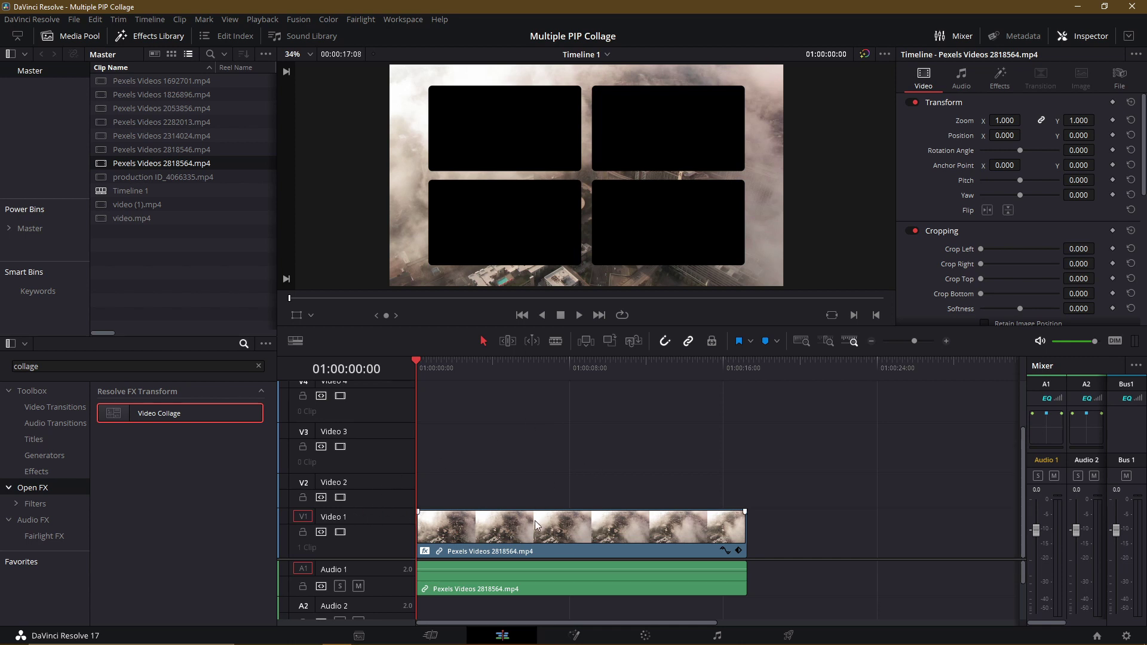
pyautogui.click(535, 536)
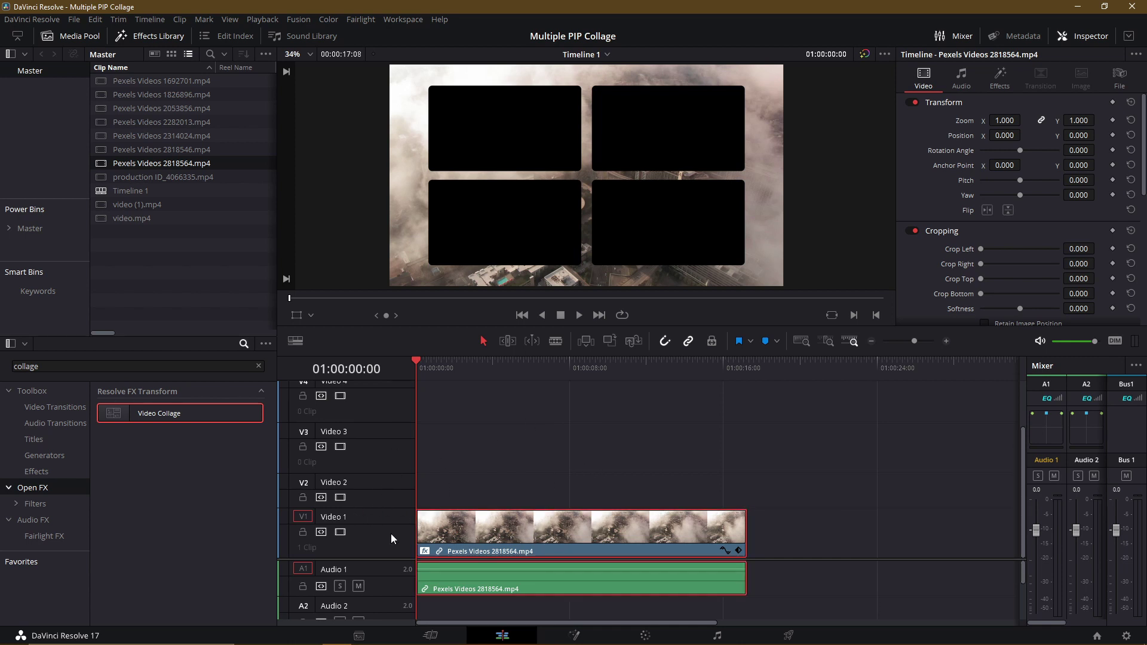
pyautogui.click(1000, 78)
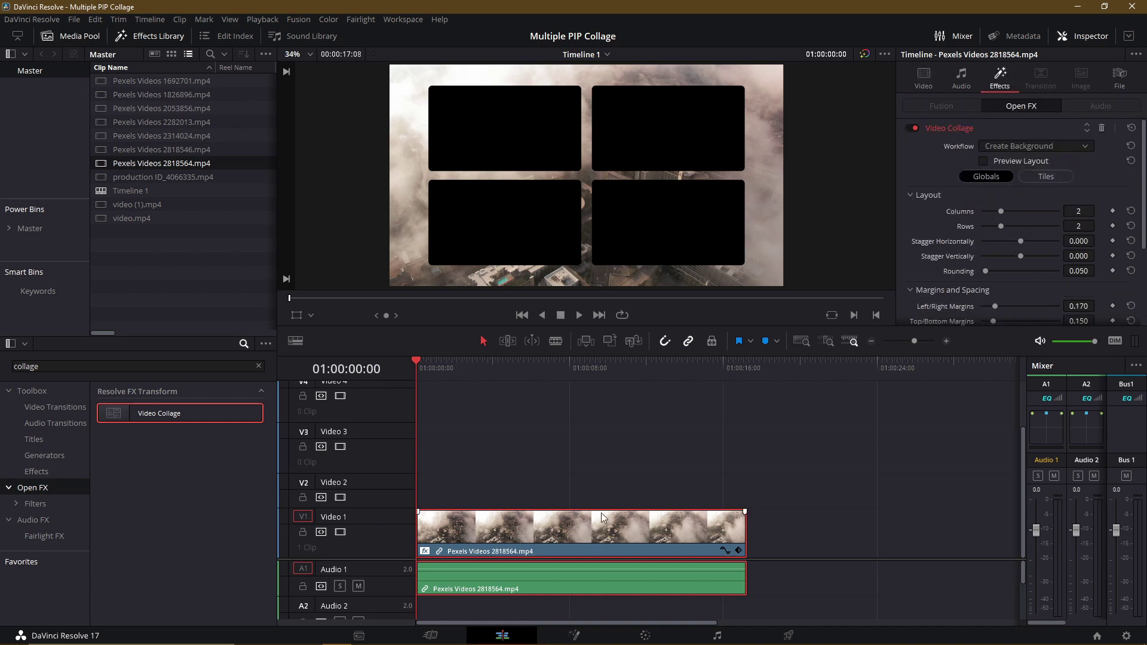
pyautogui.moveTo(625, 472); pyautogui.dragTo(521, 573)
pyautogui.click(1003, 149)
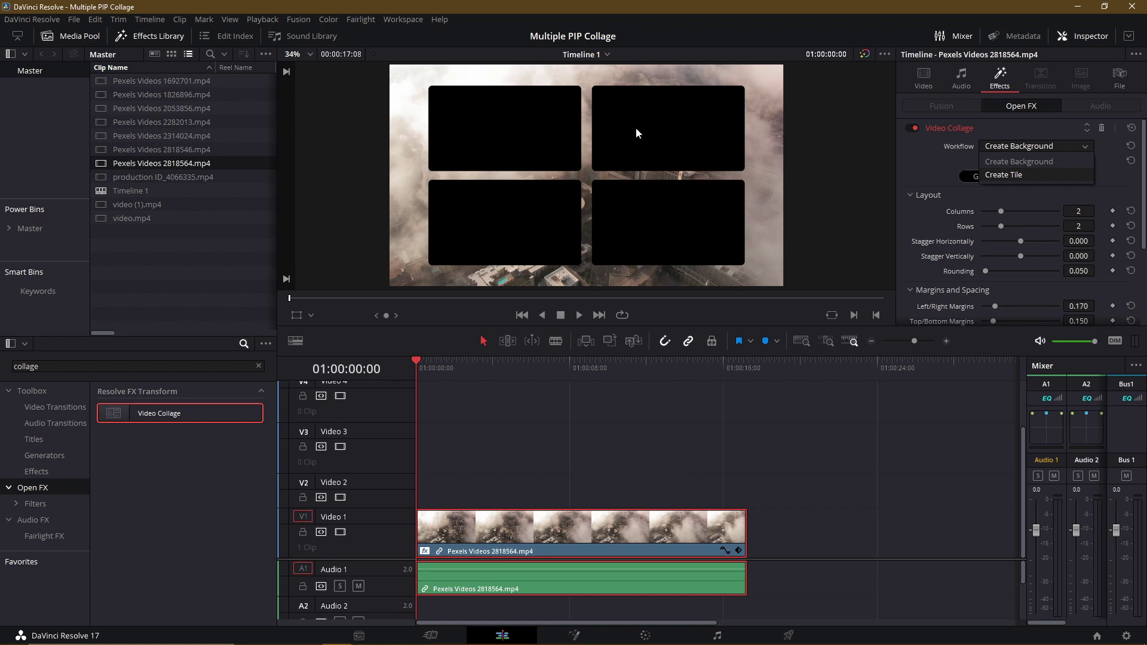
pyautogui.click(922, 169)
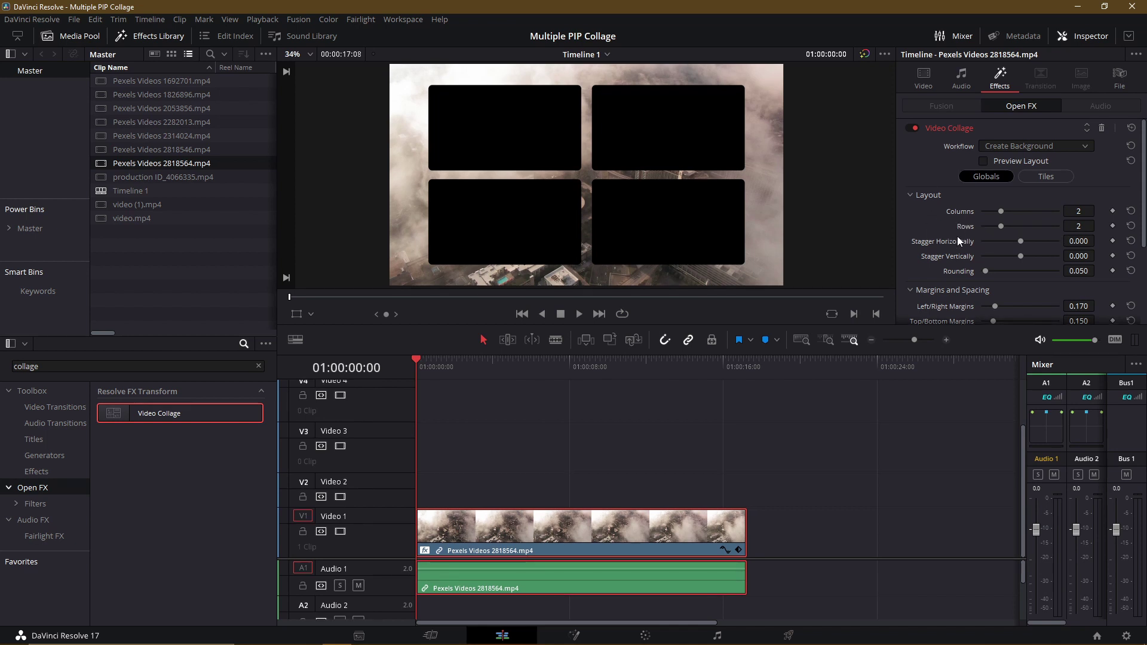
pyautogui.scroll(-2, 951, 224)
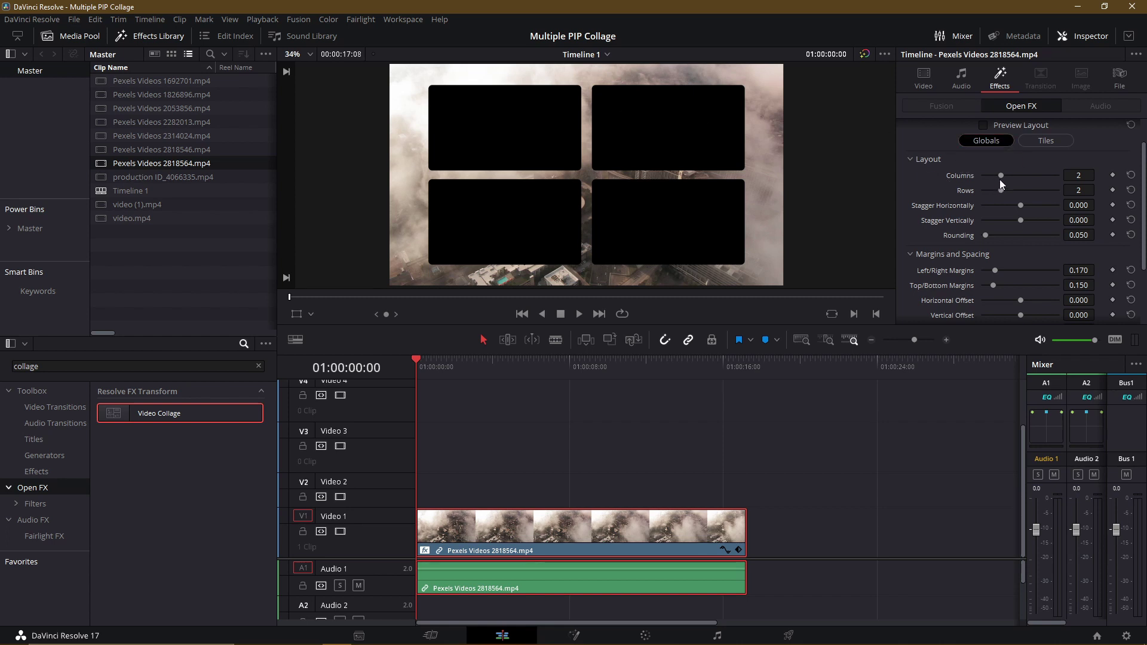
pyautogui.moveTo(1009, 177); pyautogui.dragTo(1016, 177)
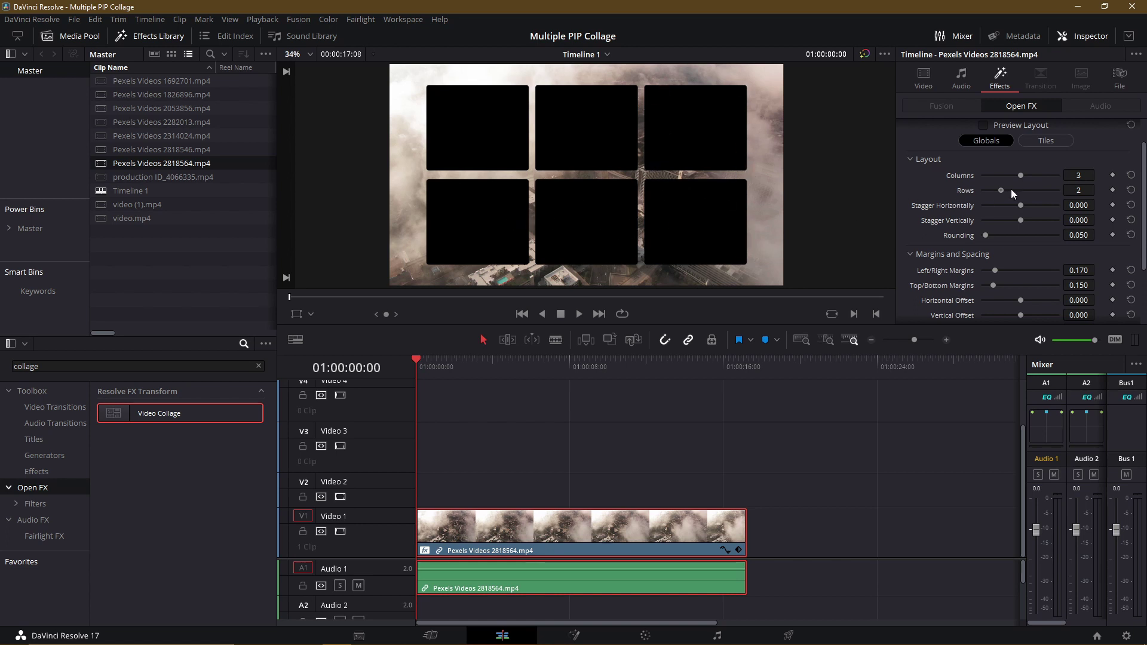
pyautogui.moveTo(1012, 190); pyautogui.dragTo(1020, 190)
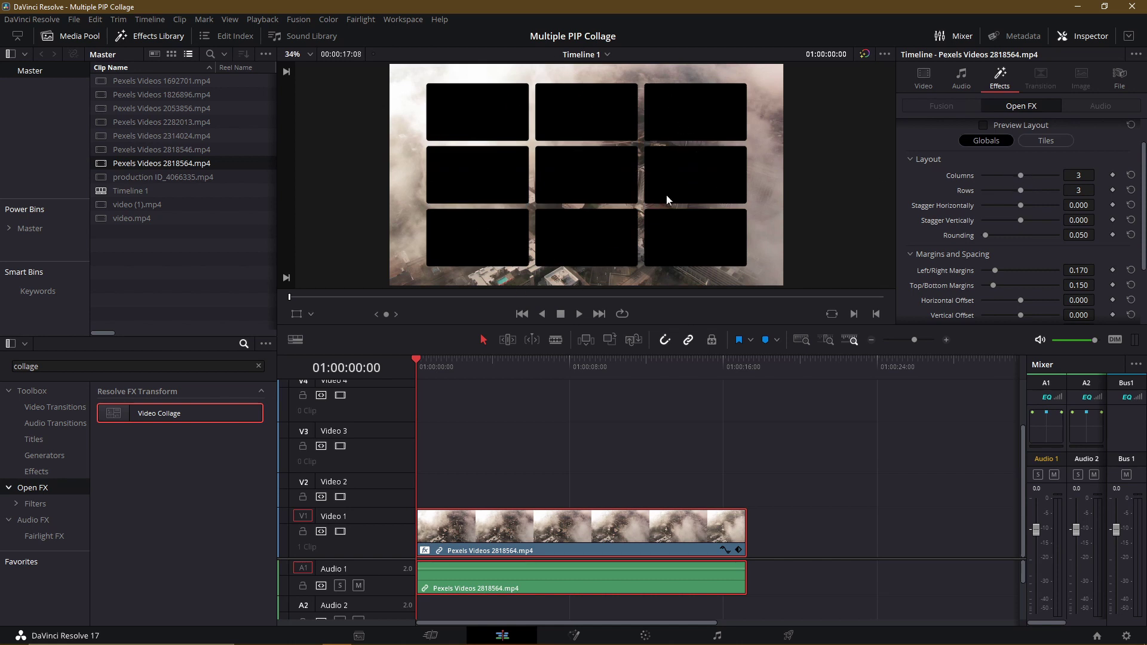
pyautogui.moveTo(1019, 176); pyautogui.dragTo(1001, 175)
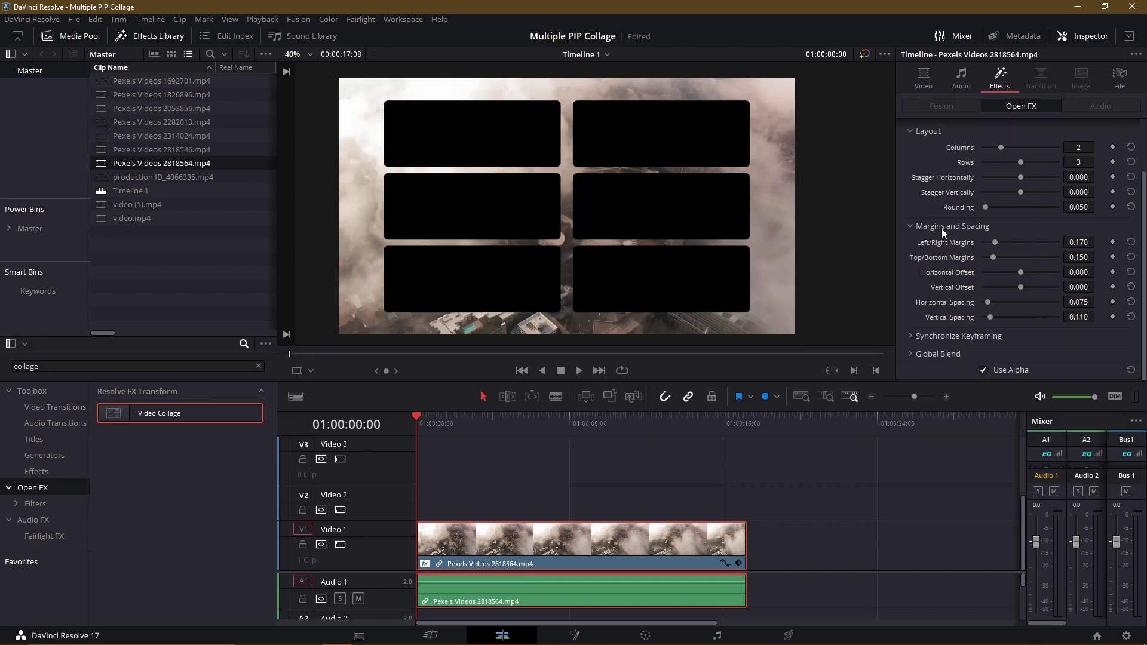
pyautogui.moveTo(1079, 242); pyautogui.dragTo(1042, 233)
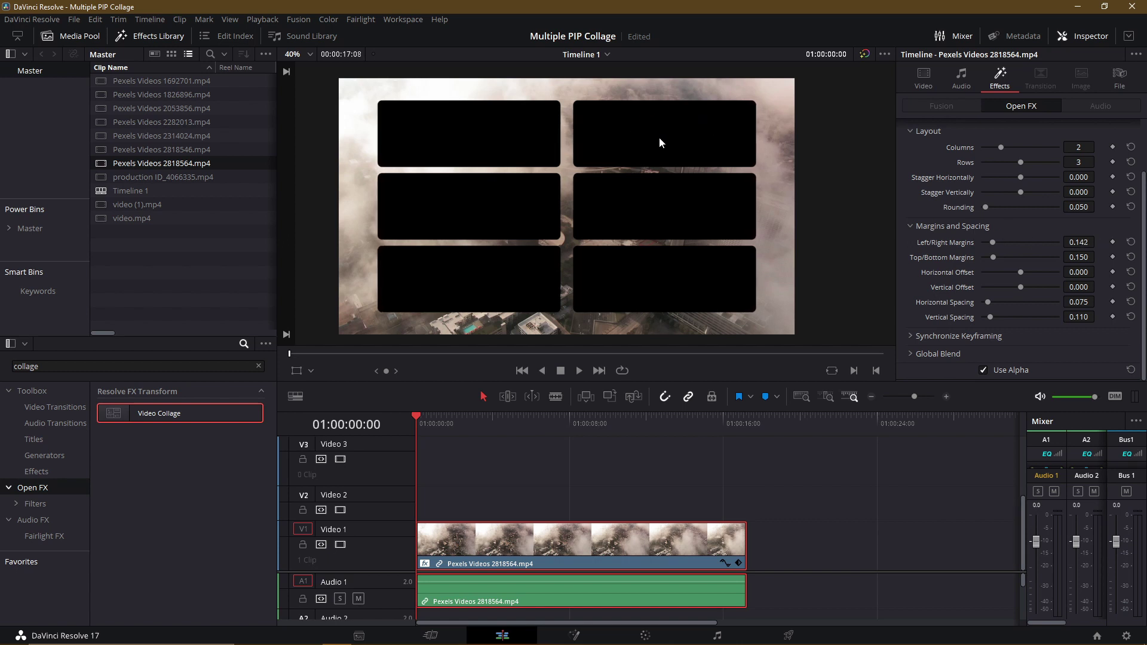
pyautogui.hotkey('ctrl', 's')
pyautogui.moveTo(1078, 257); pyautogui.dragTo(1068, 257)
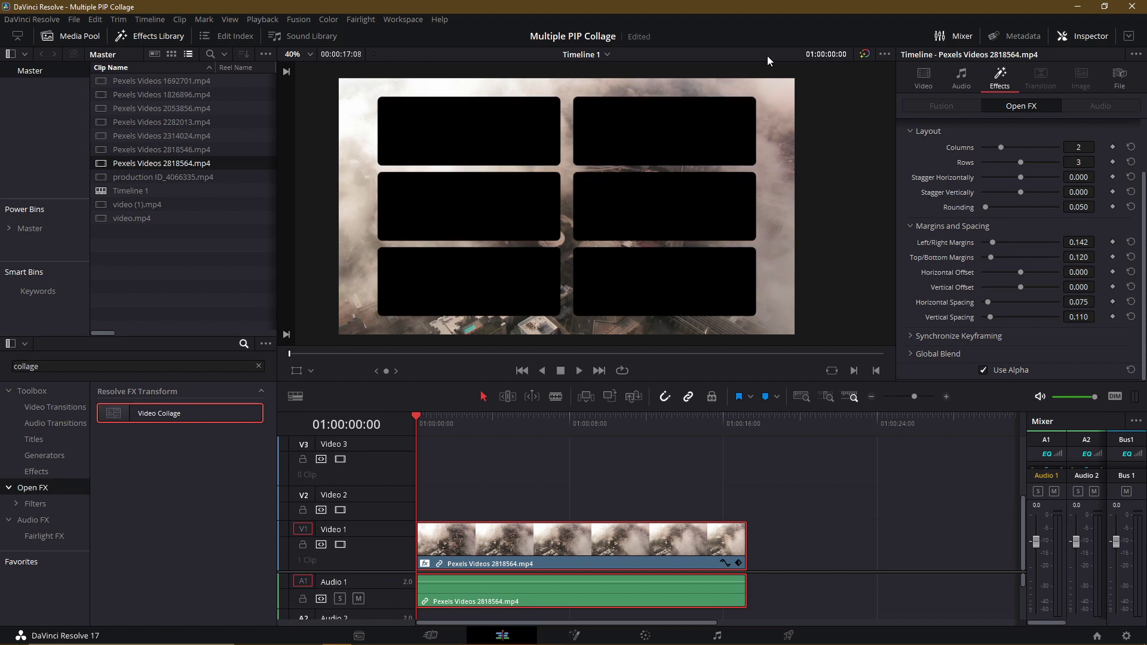
pyautogui.hotkey('ctrl', 's')
pyautogui.moveTo(1010, 162); pyautogui.dragTo(1001, 163)
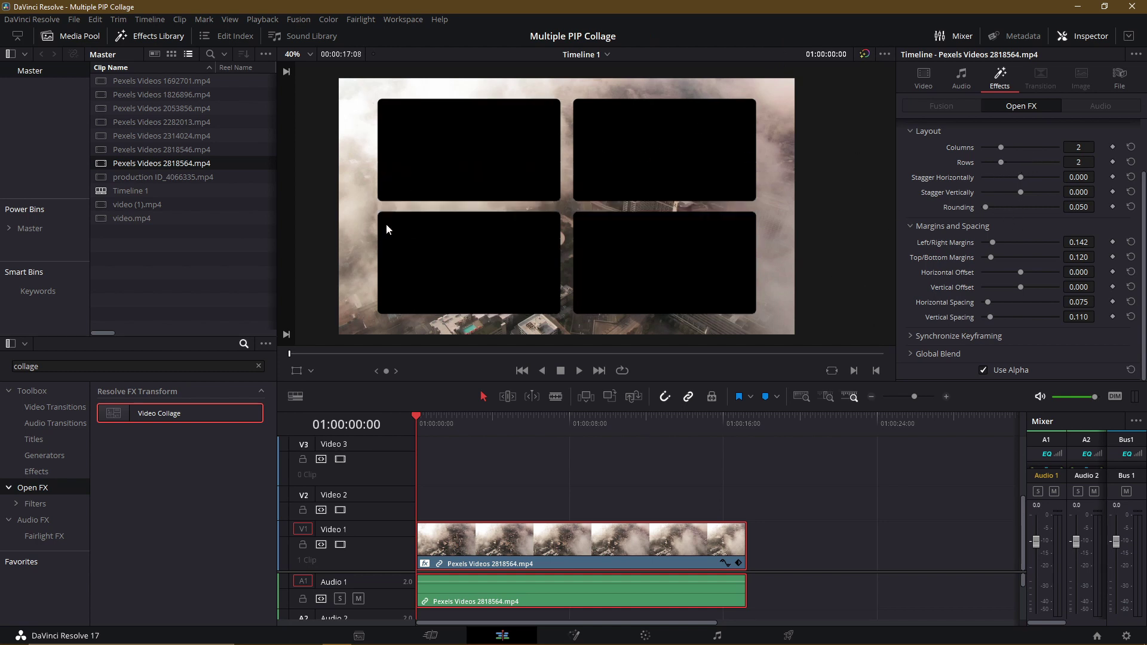
pyautogui.scroll(-1, 837, 207)
pyautogui.hotkey('ctrl', 'z')
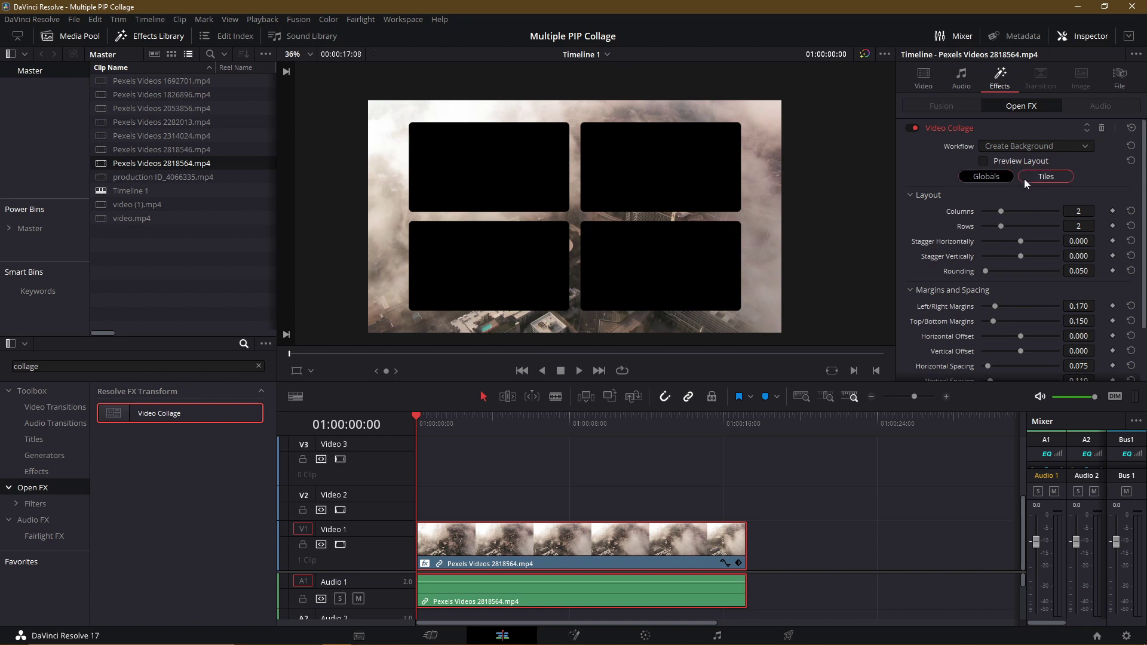
# Step: Give all collage tiles a drop shadow with strength 0.287 and save the project
pyautogui.click(1029, 178)
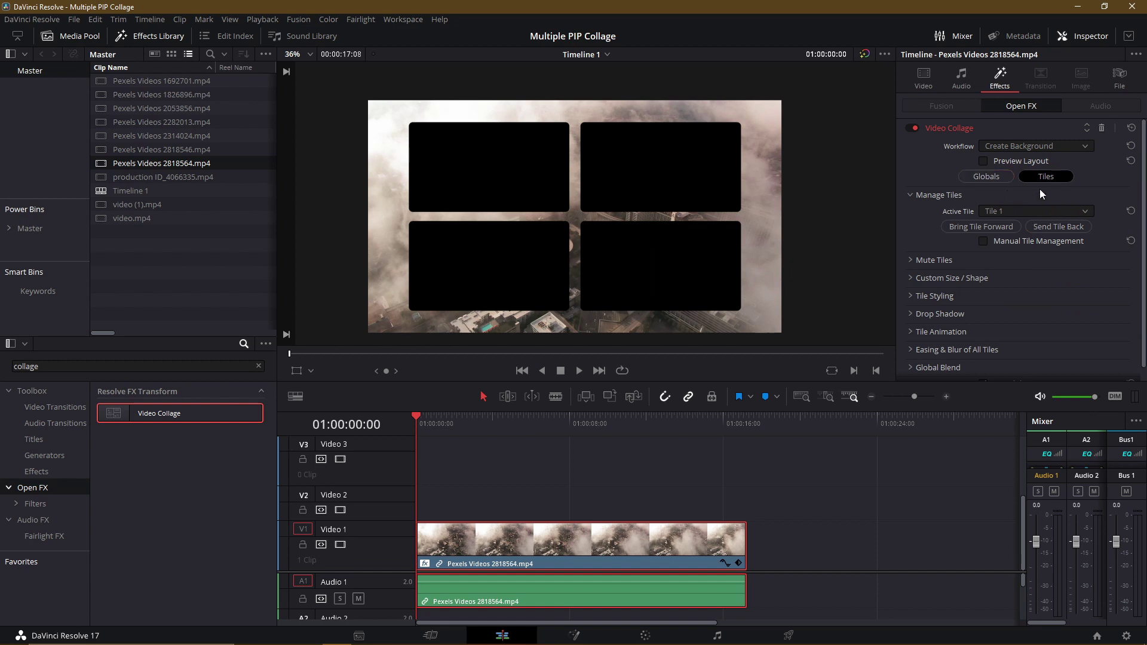
pyautogui.scroll(-1, 911, 300)
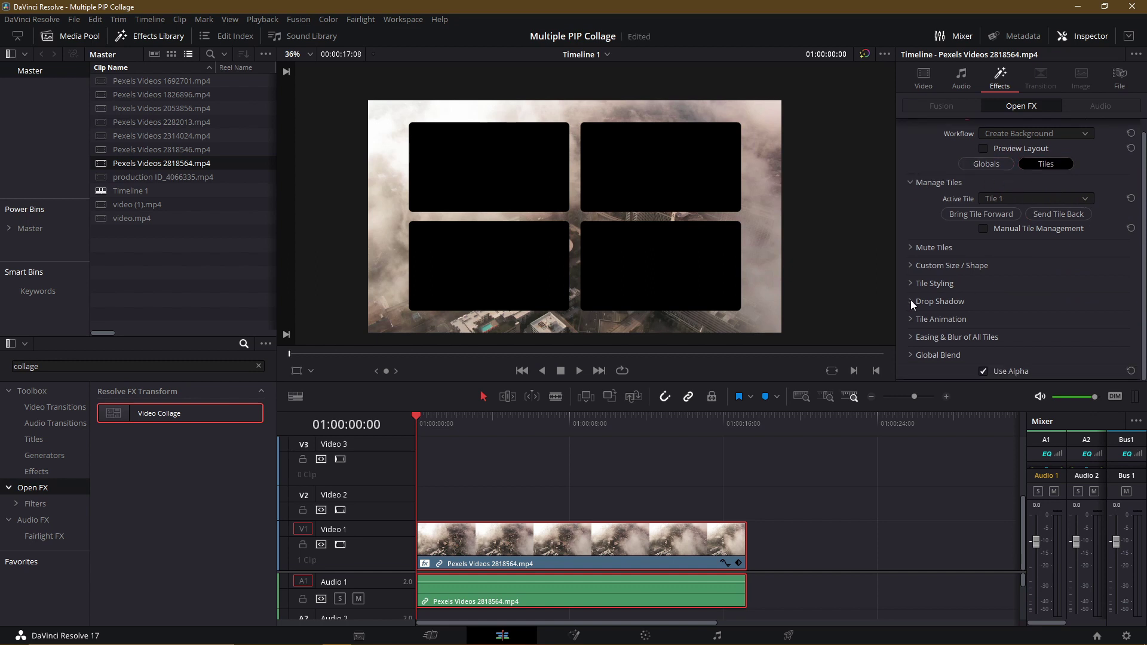
pyautogui.click(910, 301)
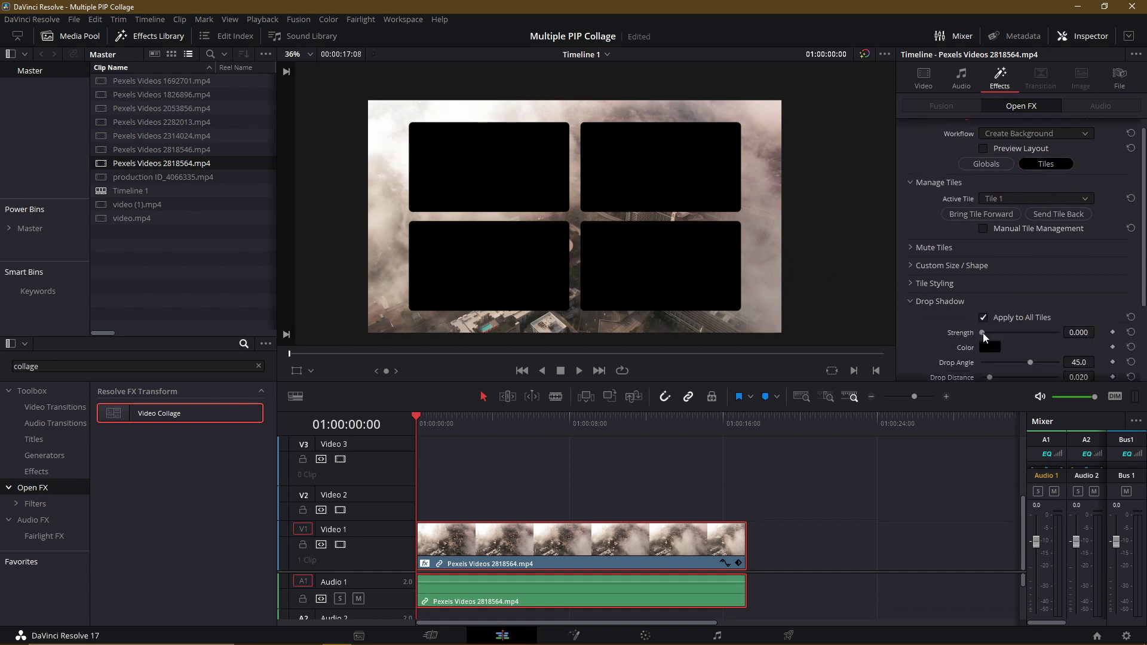
pyautogui.moveTo(984, 332); pyautogui.dragTo(1002, 334)
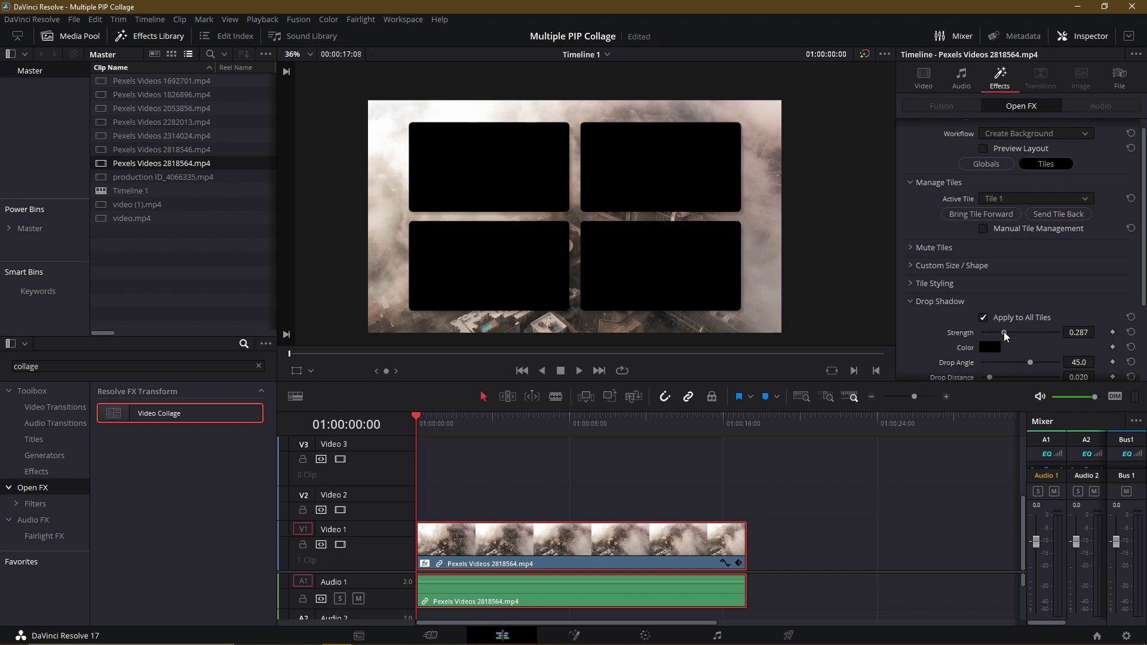
pyautogui.hotkey('ctrl', 's')
# Step: Collapse Drop Shadow and bring up the Tile Animation settings instead
pyautogui.click(944, 300)
pyautogui.click(923, 319)
pyautogui.scroll(-2, 923, 319)
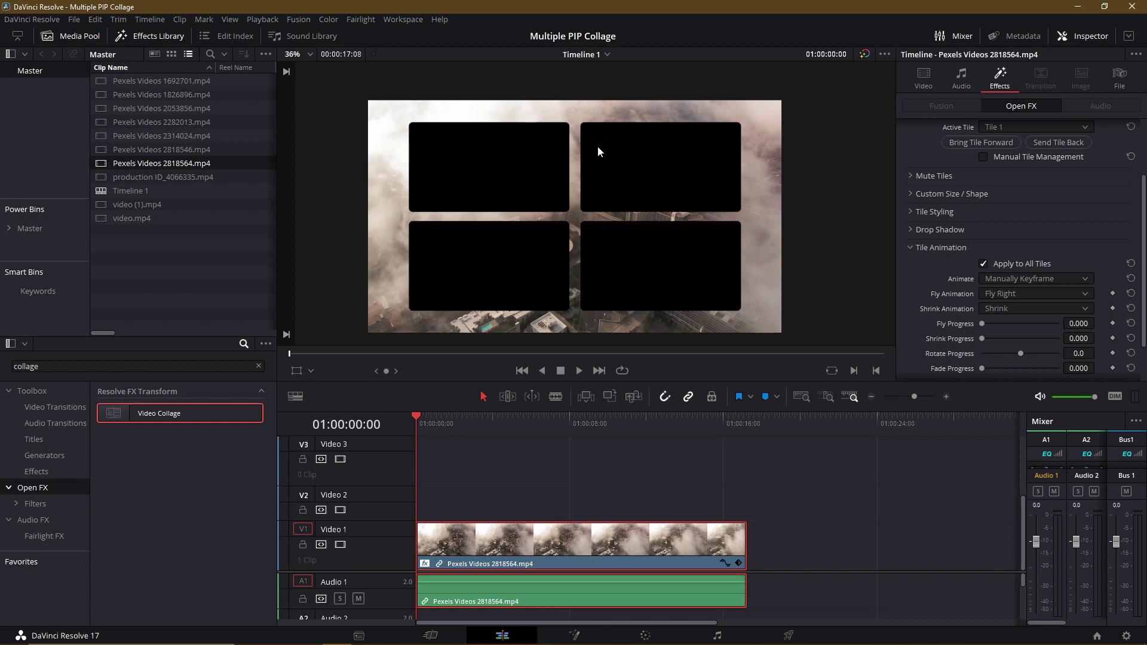
# Step: Set the tile animation to Intro & Outro with Fly, save, and preview the fly-in
pyautogui.scroll(-2, 946, 282)
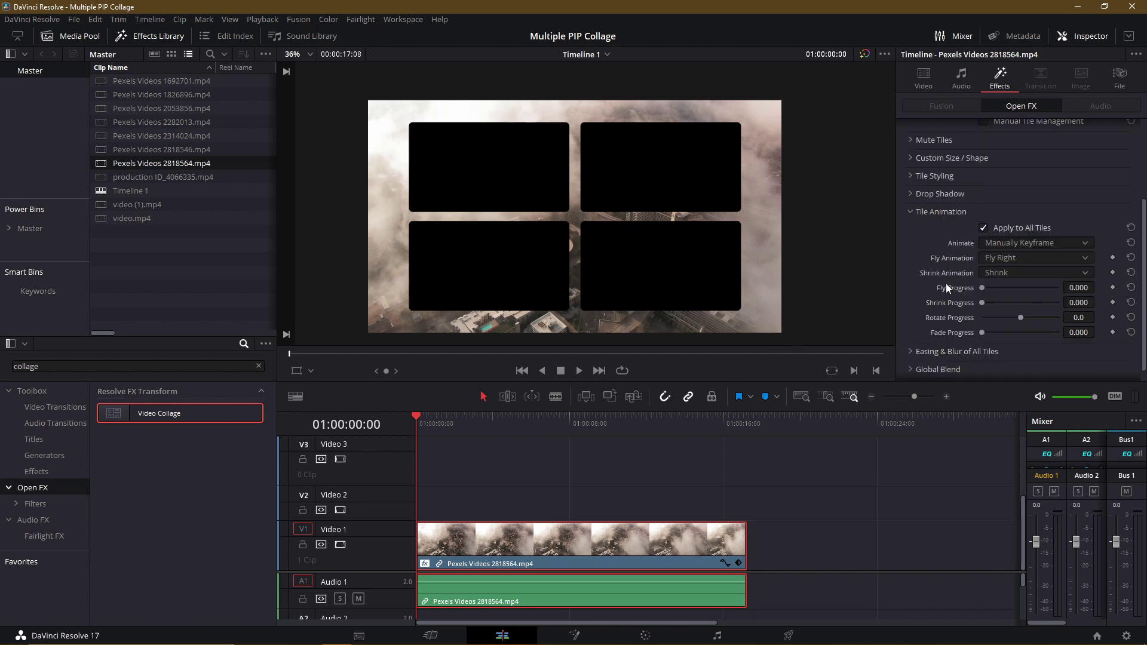
pyautogui.click(1008, 243)
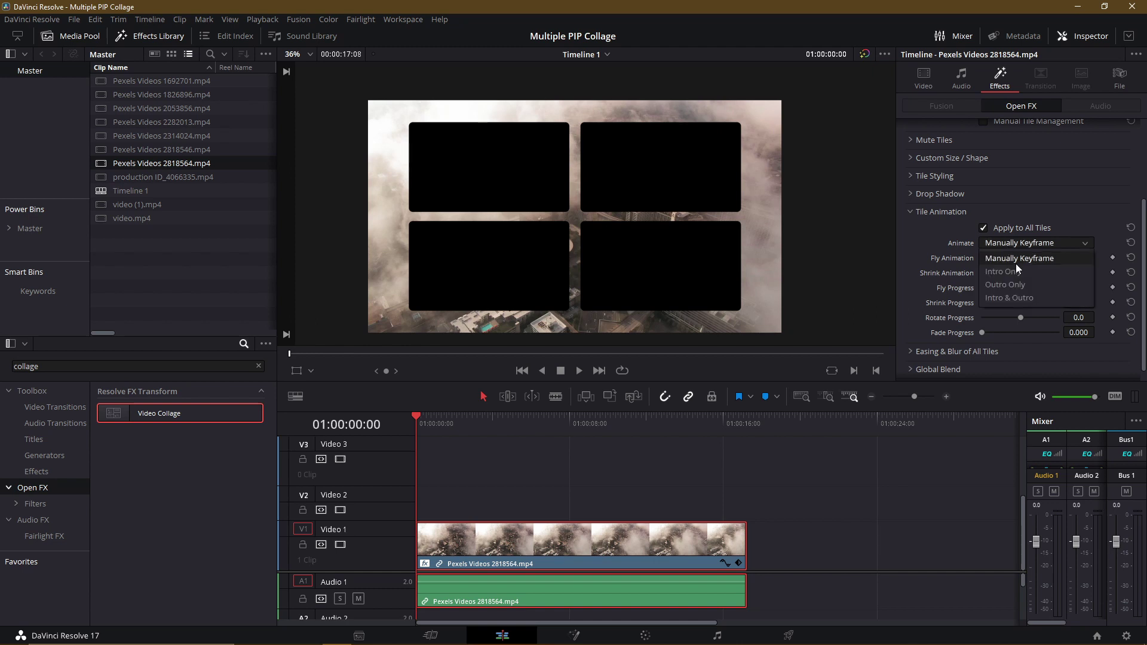
pyautogui.click(1035, 296)
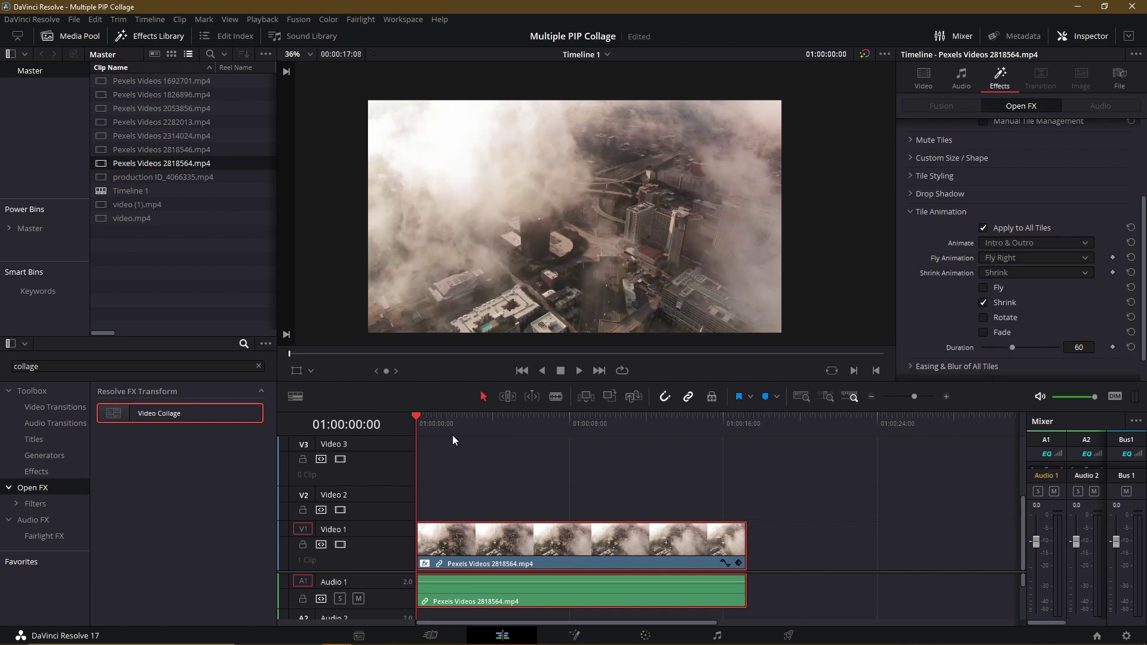
pyautogui.hotkey('ctrl', 's')
pyautogui.click(580, 371)
pyautogui.click(562, 370)
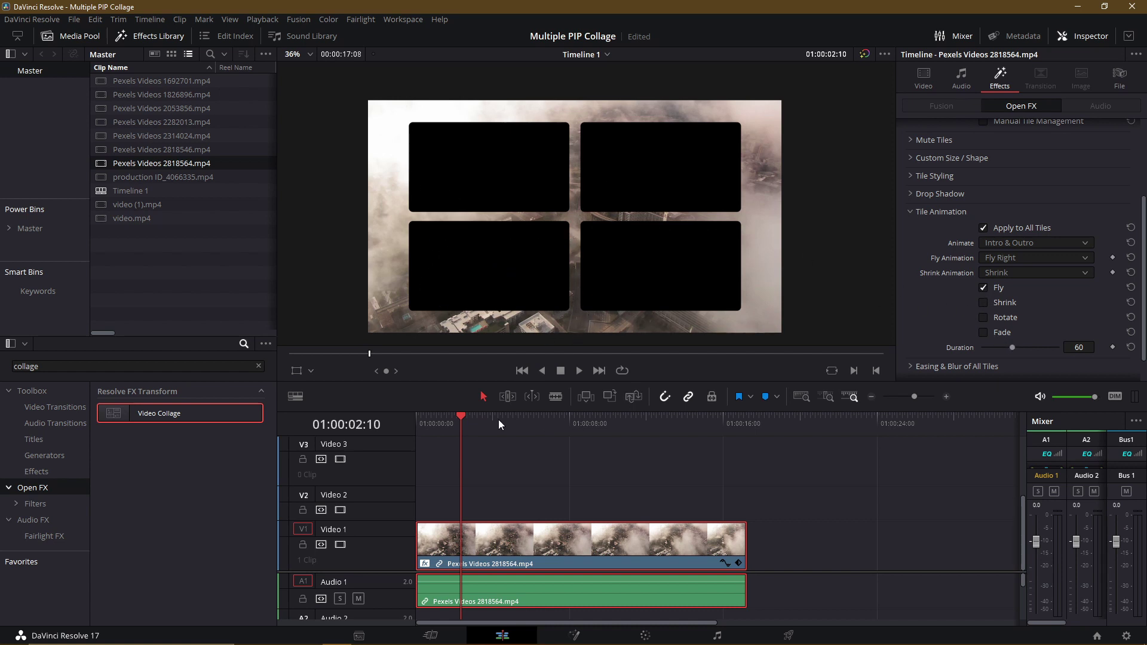
# Step: Set the tile fly direction to Fly Up and add Rotate to the tile animation
pyautogui.moveTo(462, 416); pyautogui.dragTo(433, 417)
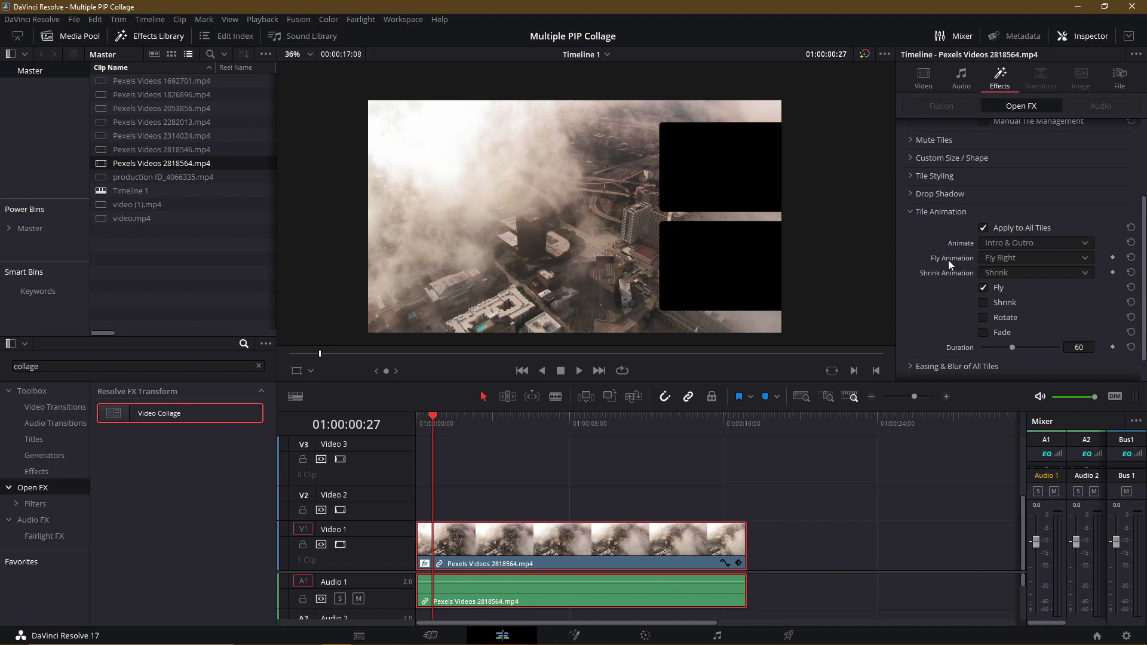
pyautogui.click(1001, 262)
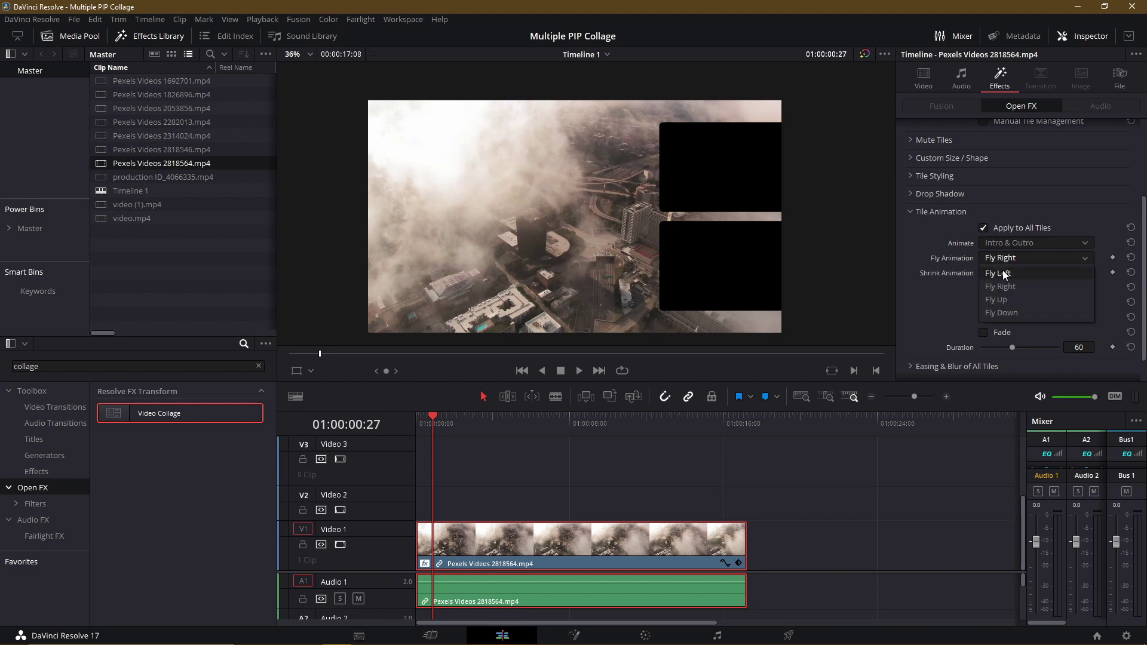
pyautogui.click(1004, 274)
pyautogui.click(1003, 261)
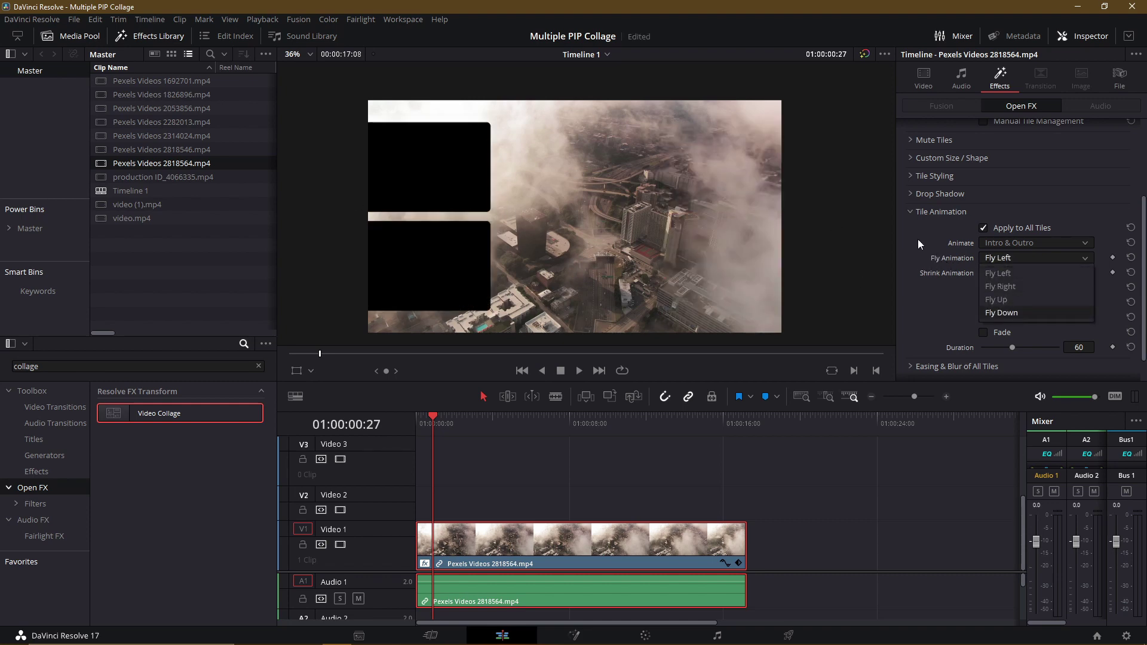
pyautogui.click(1036, 299)
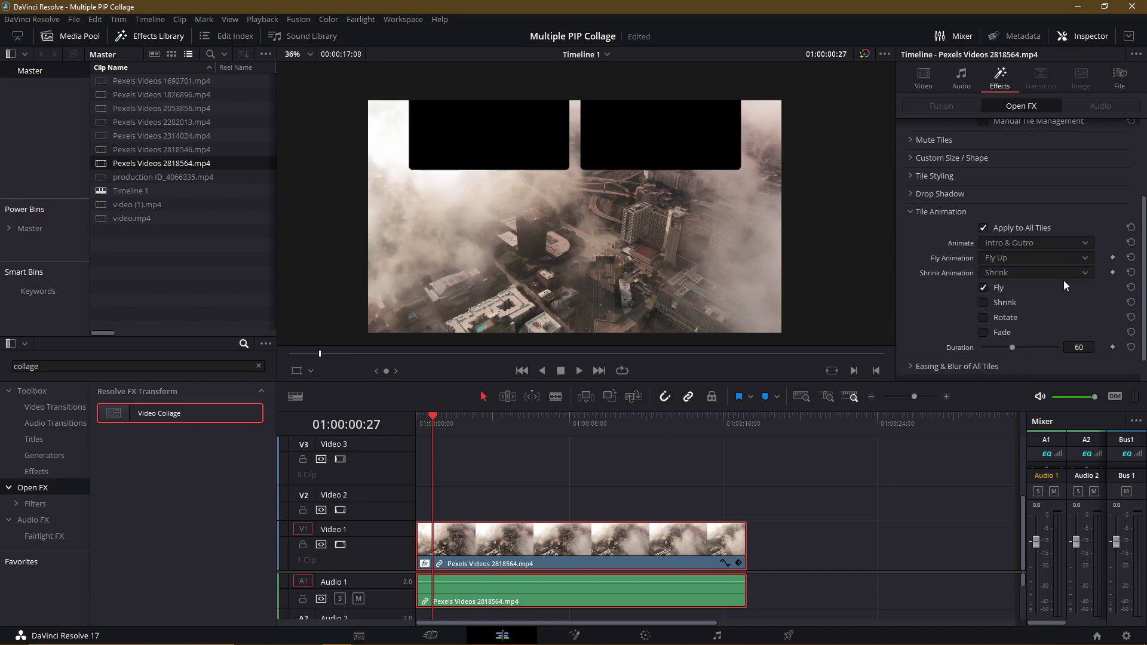
pyautogui.click(984, 288)
pyautogui.click(983, 317)
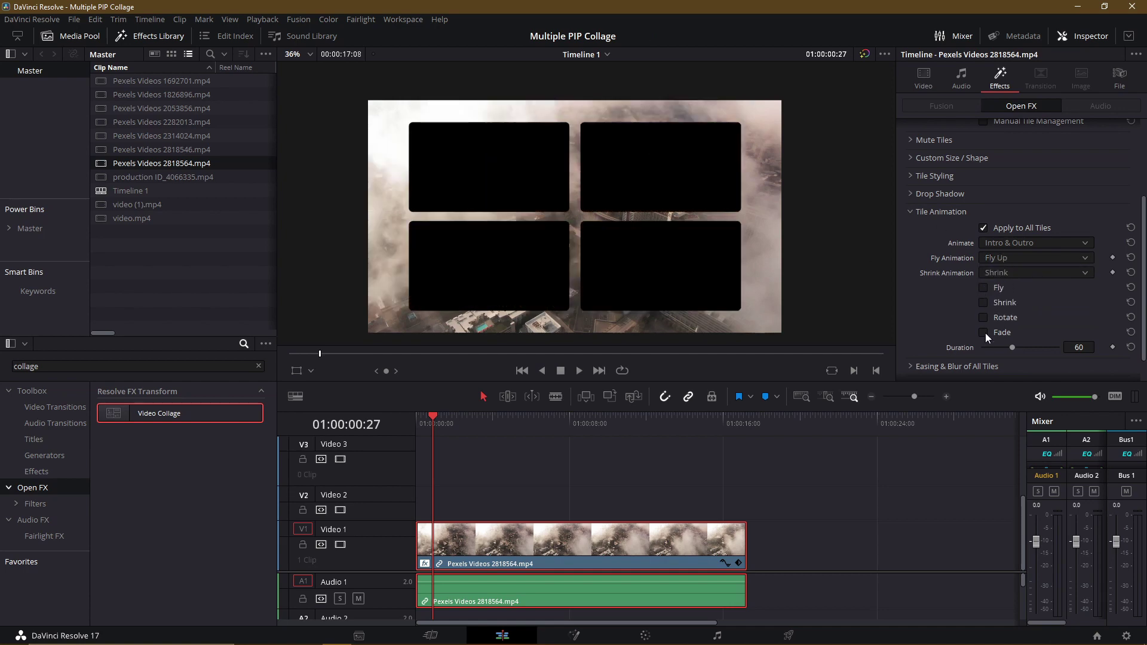
# Step: Re-enable Fly alongside Rotate and play the tile fly-in from the start
pyautogui.click(417, 419)
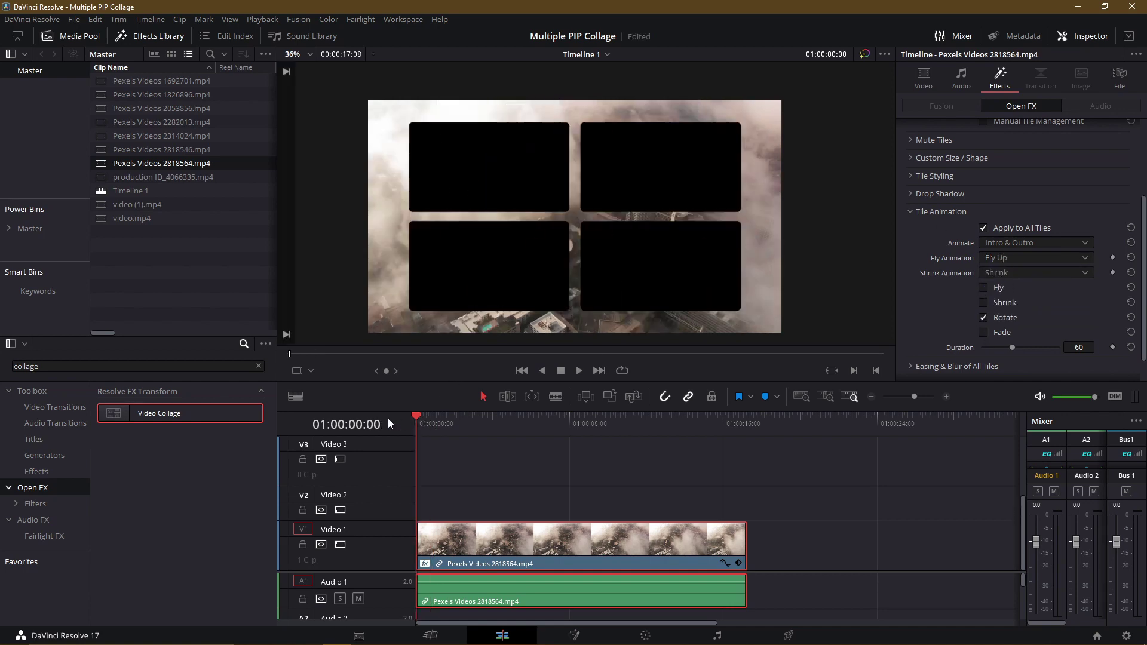
pyautogui.click(429, 420)
pyautogui.click(984, 288)
pyautogui.click(983, 317)
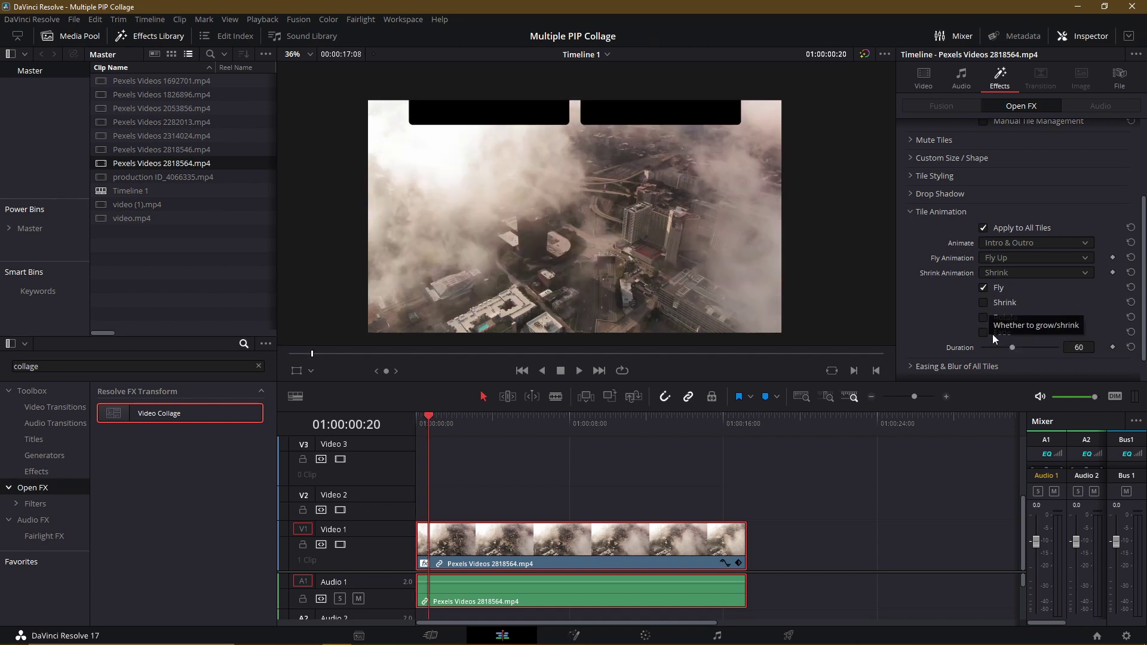
pyautogui.click(984, 317)
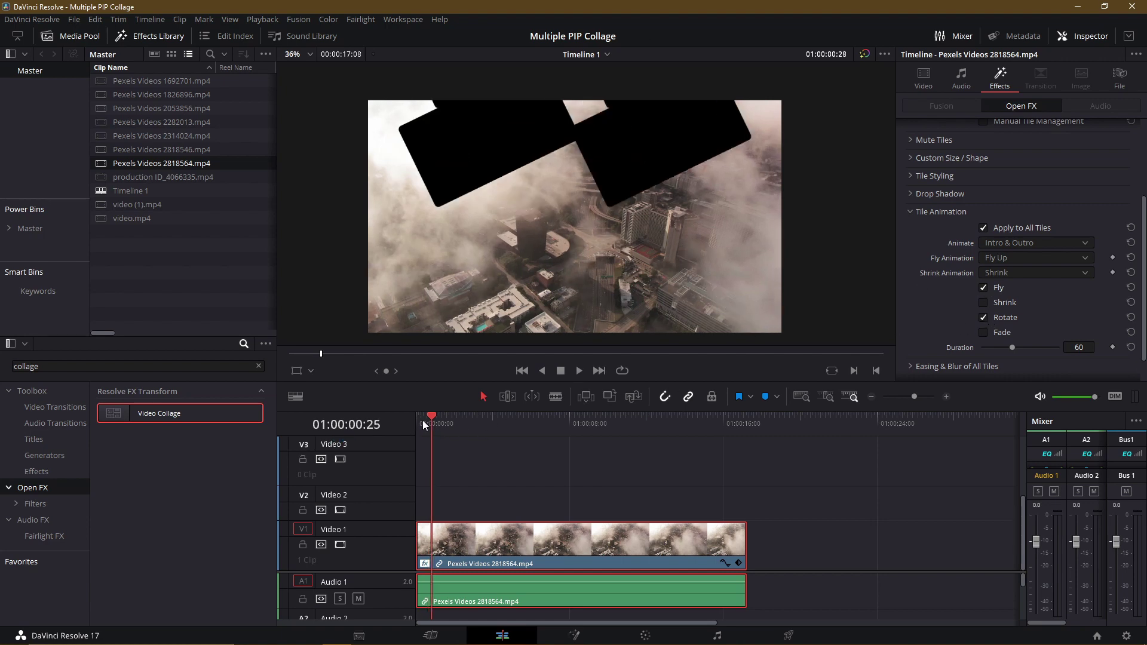
pyautogui.click(416, 423)
pyautogui.click(579, 370)
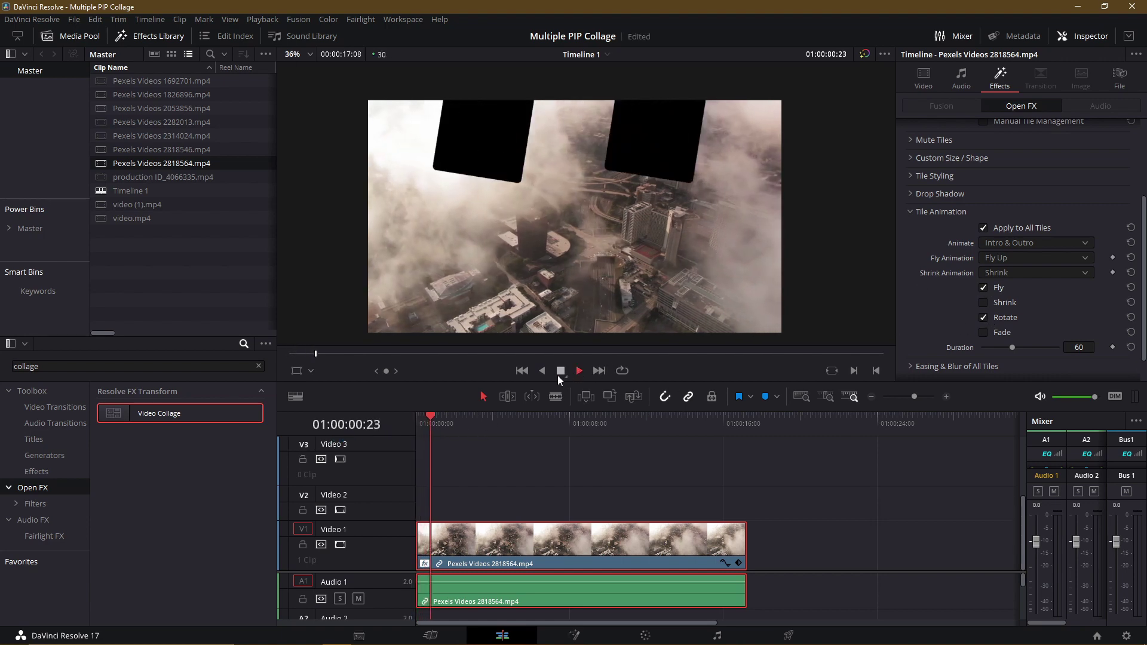
pyautogui.click(559, 374)
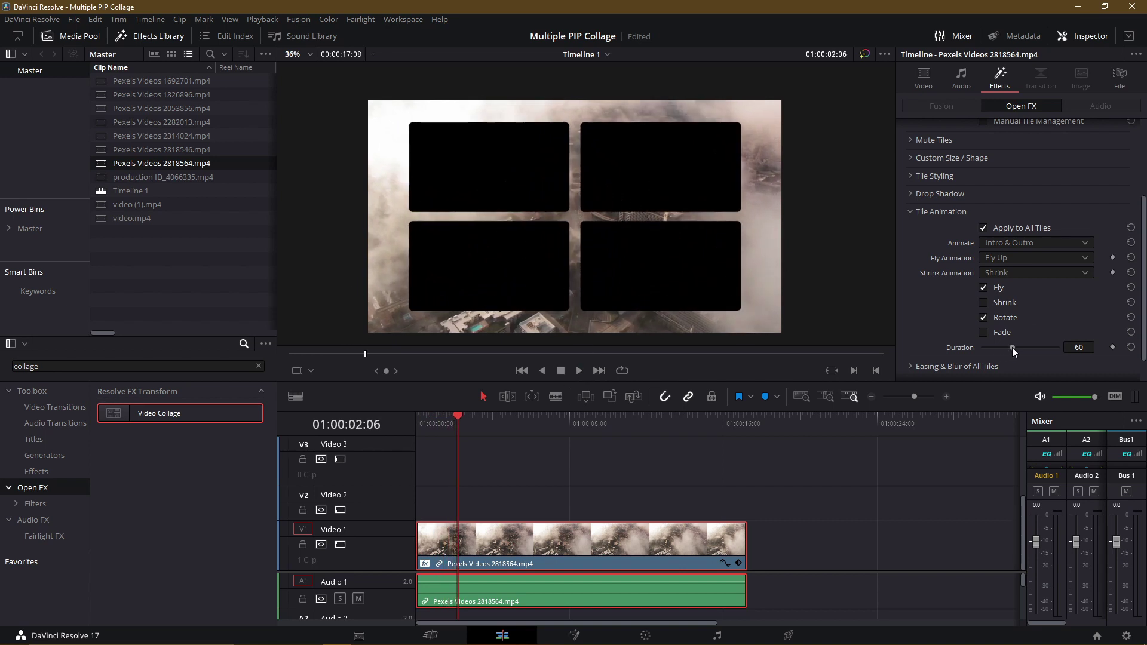
# Step: Add Fade to the tile animation and replay the fly-in from the beginning
pyautogui.press('Home')
pyautogui.click(577, 369)
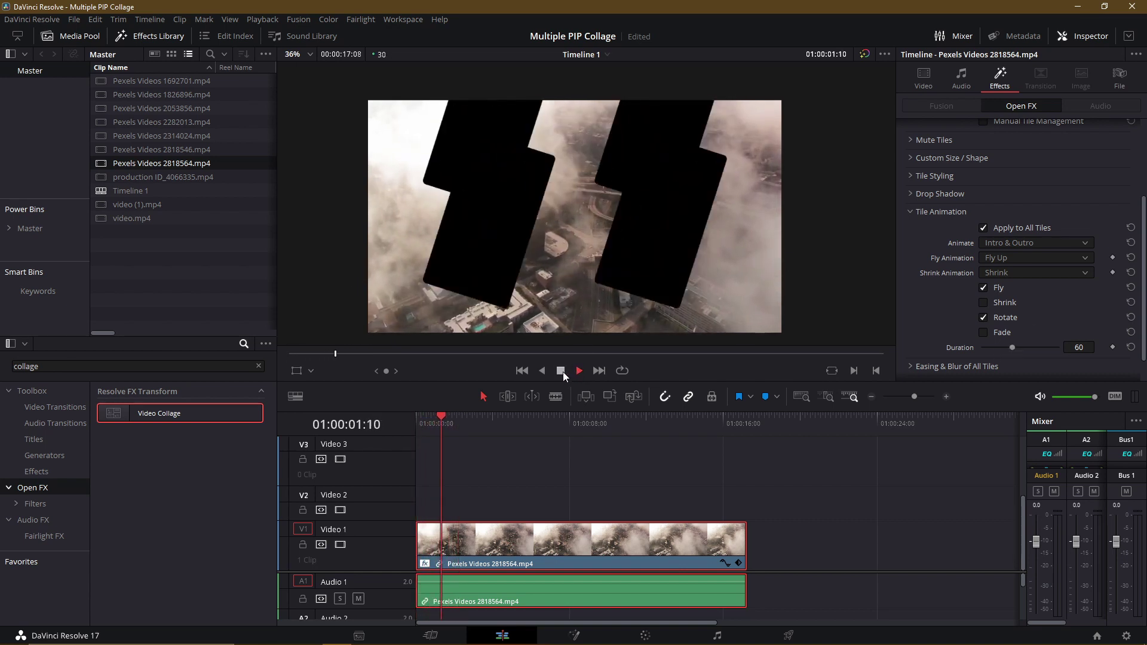
pyautogui.press('space')
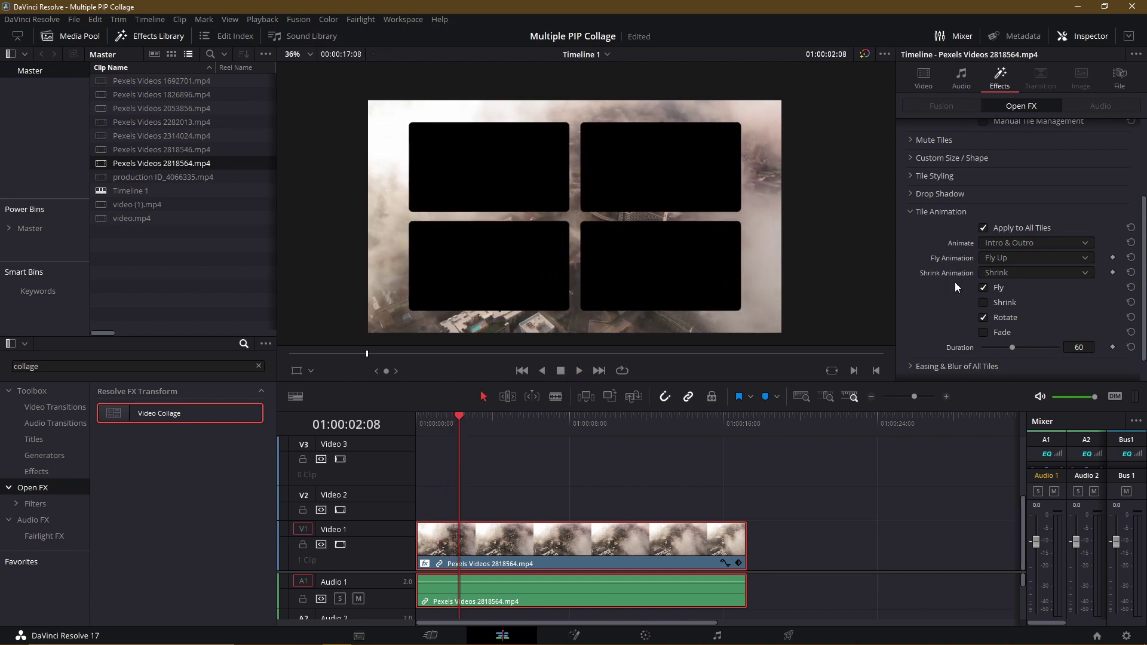
pyautogui.click(983, 332)
pyautogui.click(434, 425)
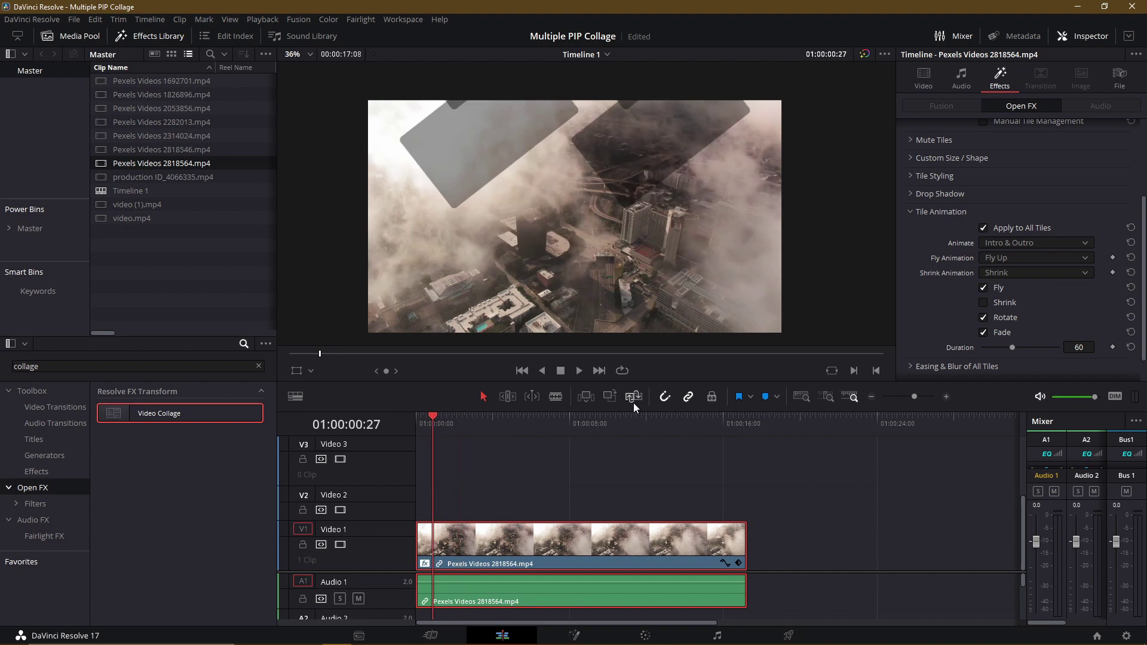
pyautogui.click(582, 373)
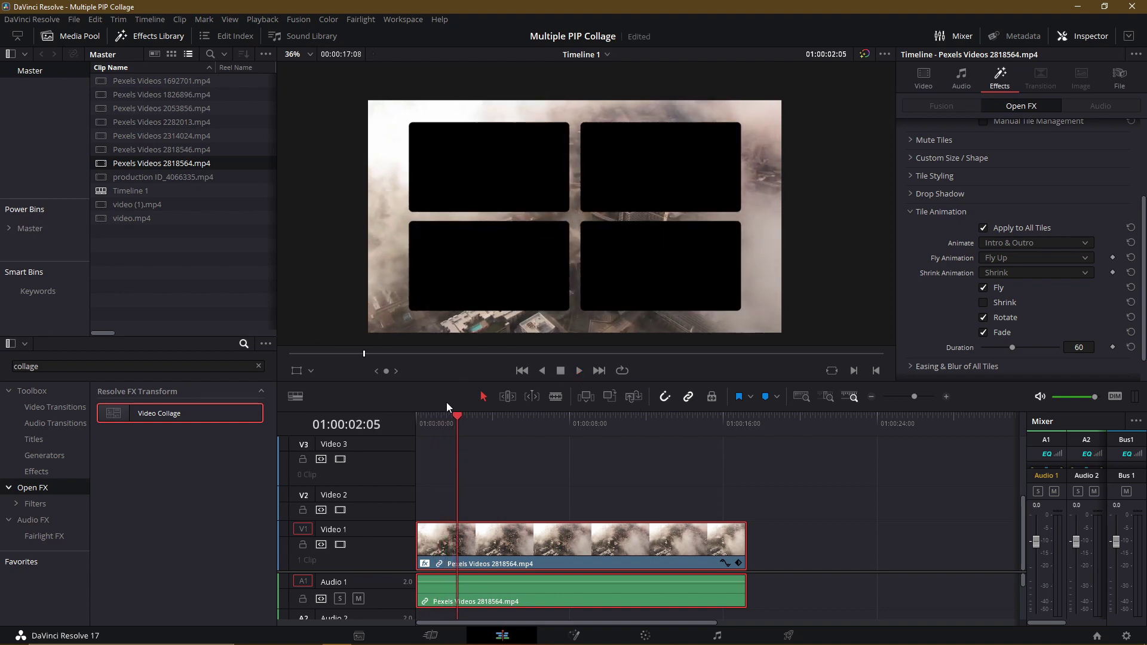
pyautogui.click(428, 419)
pyautogui.press('Home')
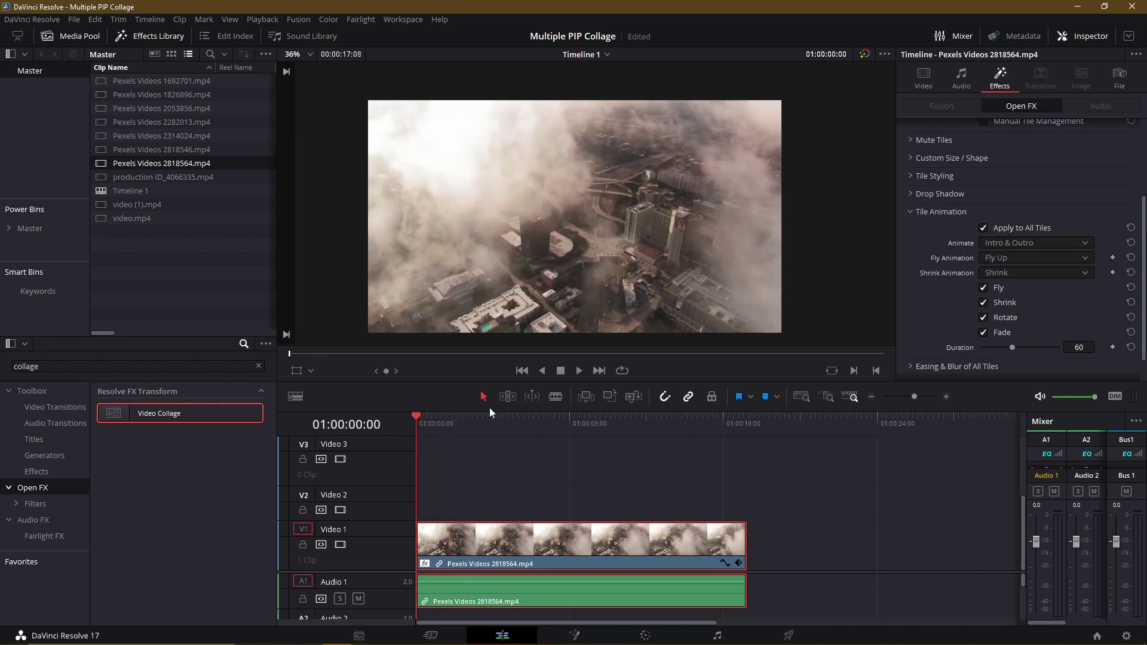
pyautogui.click(579, 371)
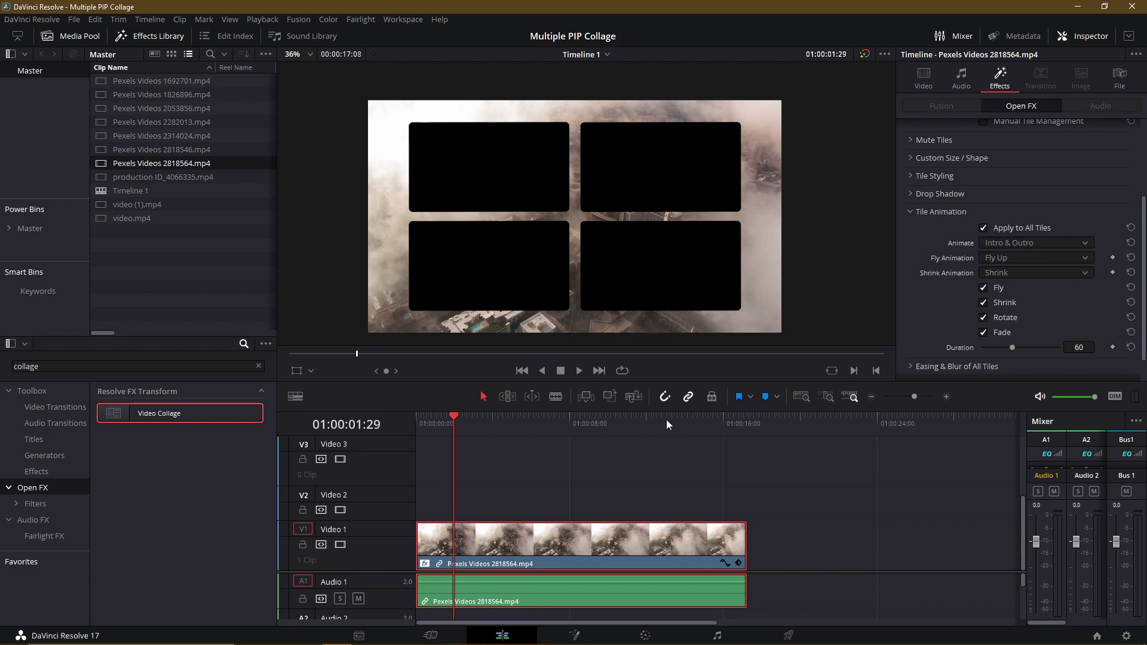
pyautogui.click(700, 422)
pyautogui.moveTo(714, 424); pyautogui.dragTo(748, 425)
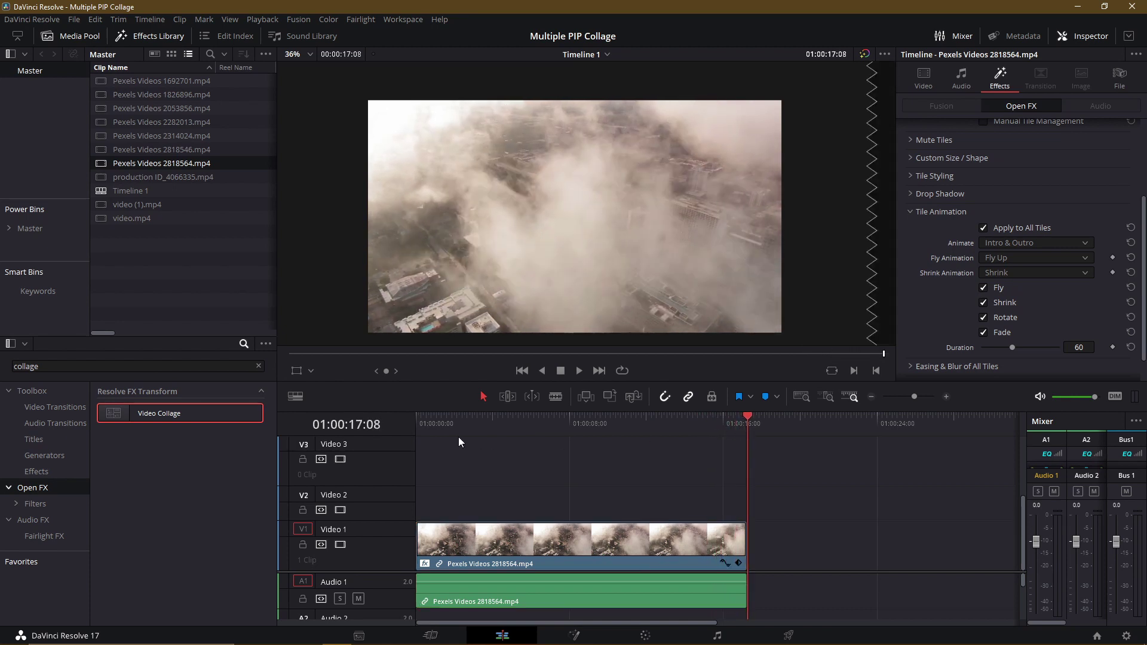
pyautogui.moveTo(431, 426); pyautogui.dragTo(456, 425)
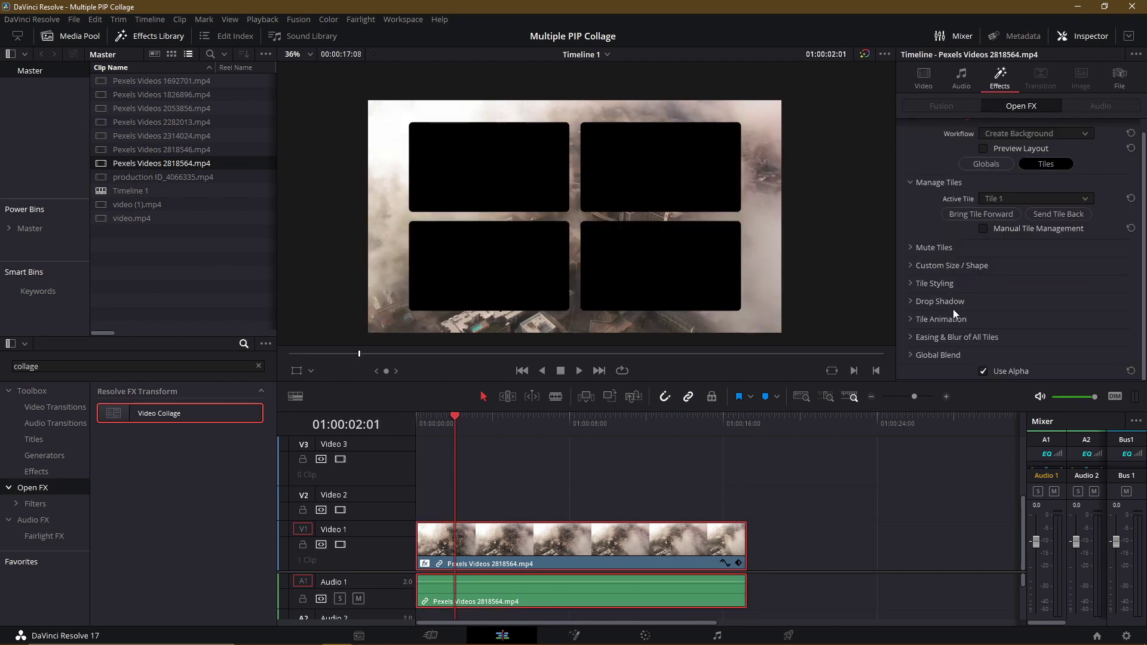
# Step: With Tile Styling applied to all tiles, give the tiles a yellow 0.037 border
pyautogui.click(938, 283)
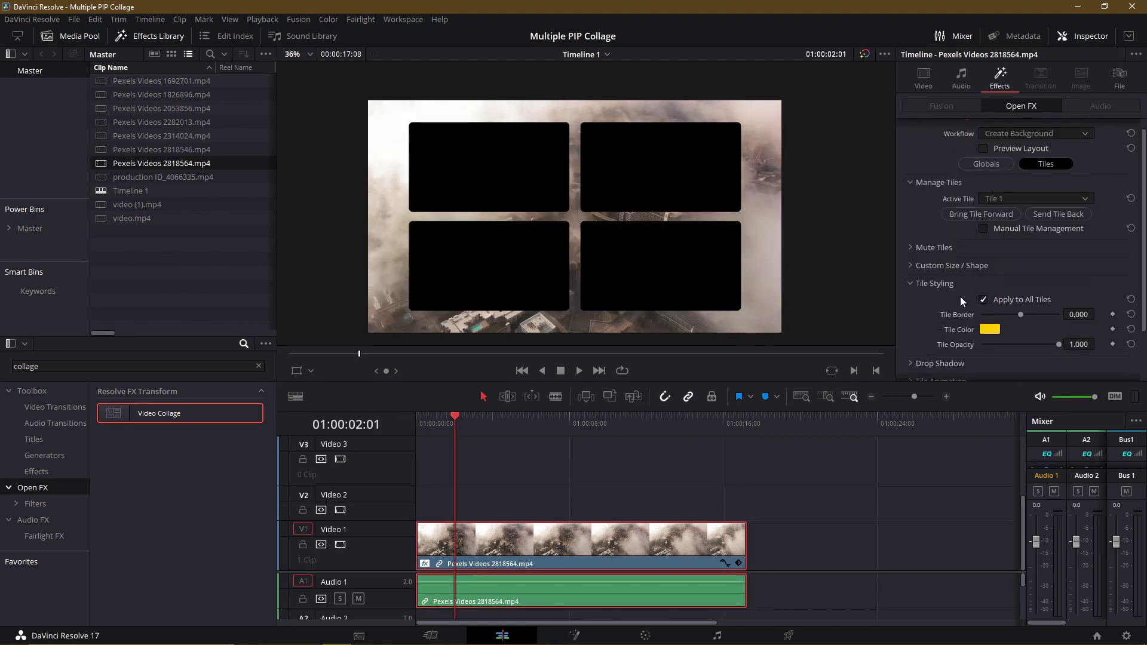
pyautogui.click(980, 296)
pyautogui.moveTo(1023, 318); pyautogui.dragTo(1027, 318)
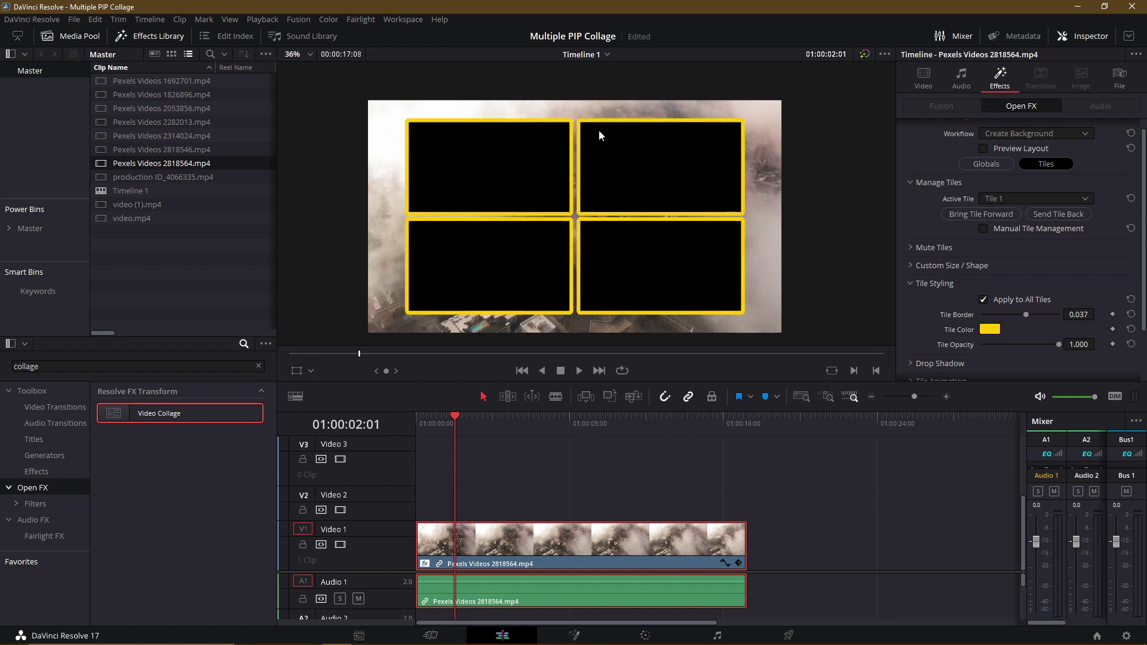
# Step: Reset the tile border to 0.000 and save the project
pyautogui.moveTo(1027, 314); pyautogui.dragTo(1015, 314)
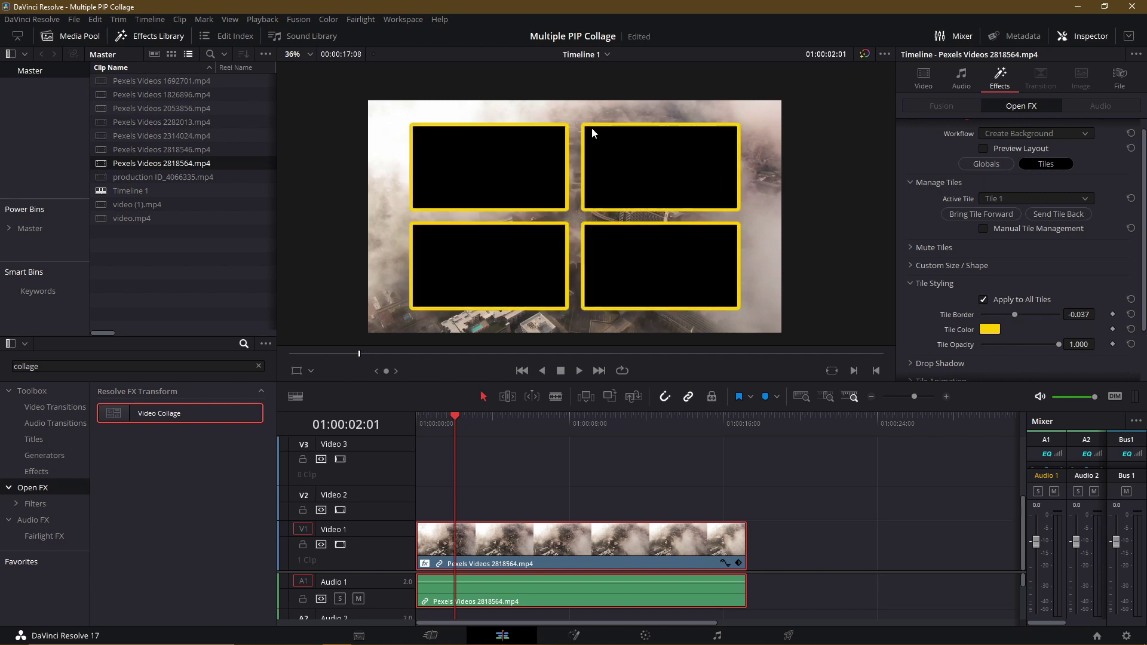
pyautogui.hotkey('ctrl', 's')
pyautogui.doubleClick(1015, 315)
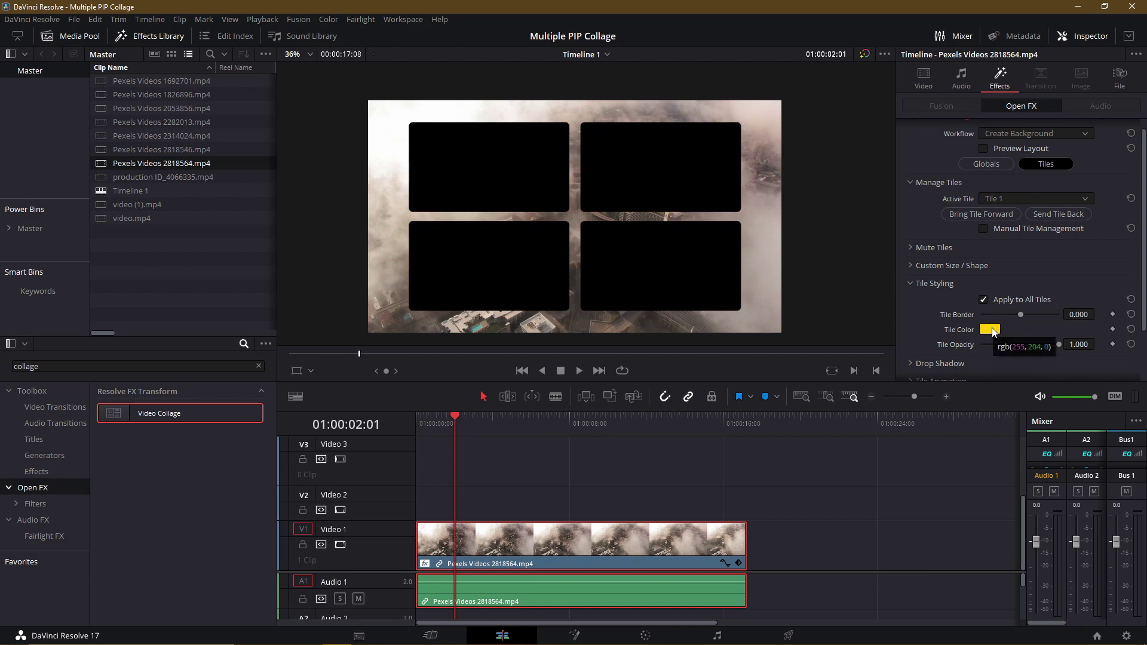
# Step: Change the tile colour to black and confirm it
pyautogui.click(990, 329)
pyautogui.click(699, 326)
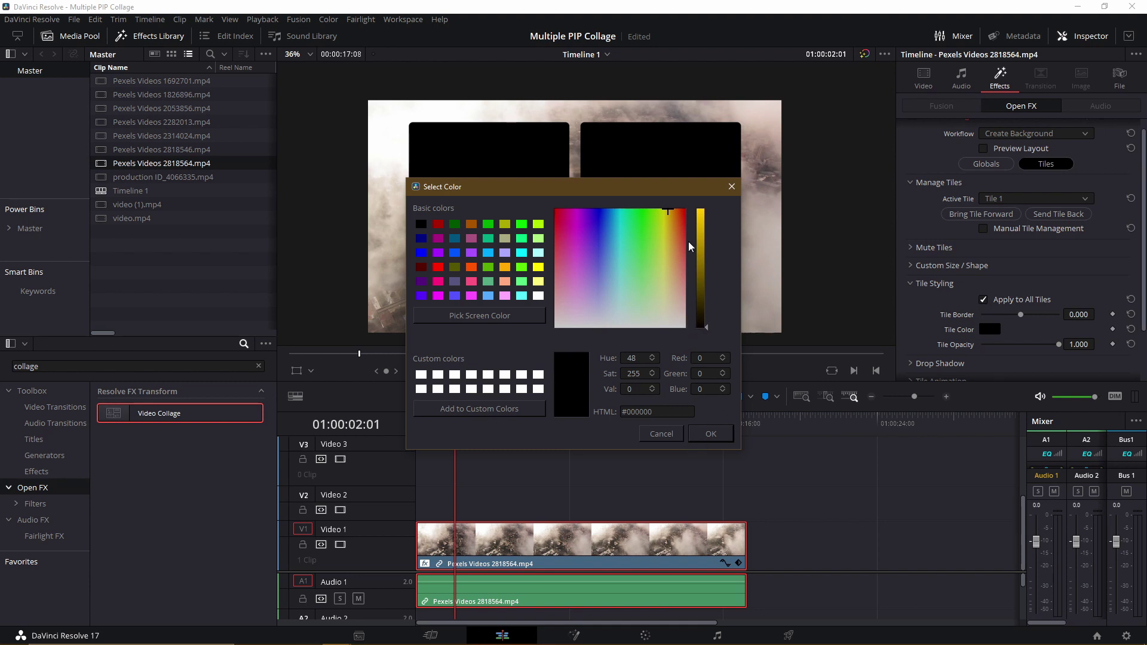
pyautogui.moveTo(706, 323); pyautogui.dragTo(697, 211)
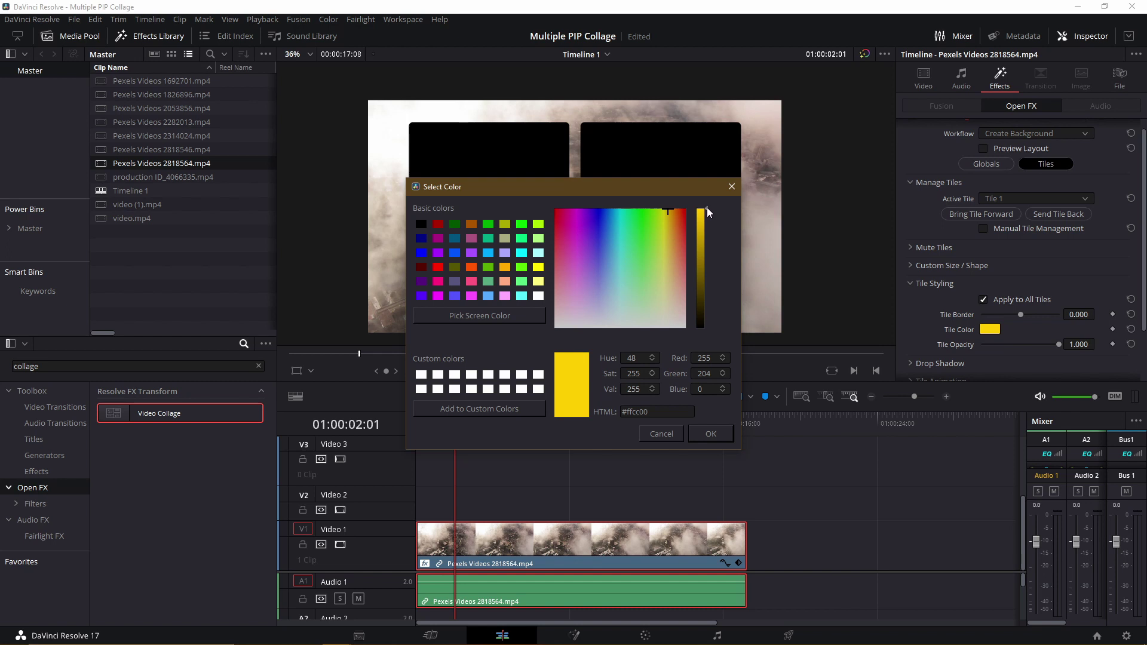
pyautogui.moveTo(708, 208); pyautogui.dragTo(706, 337)
pyautogui.click(708, 435)
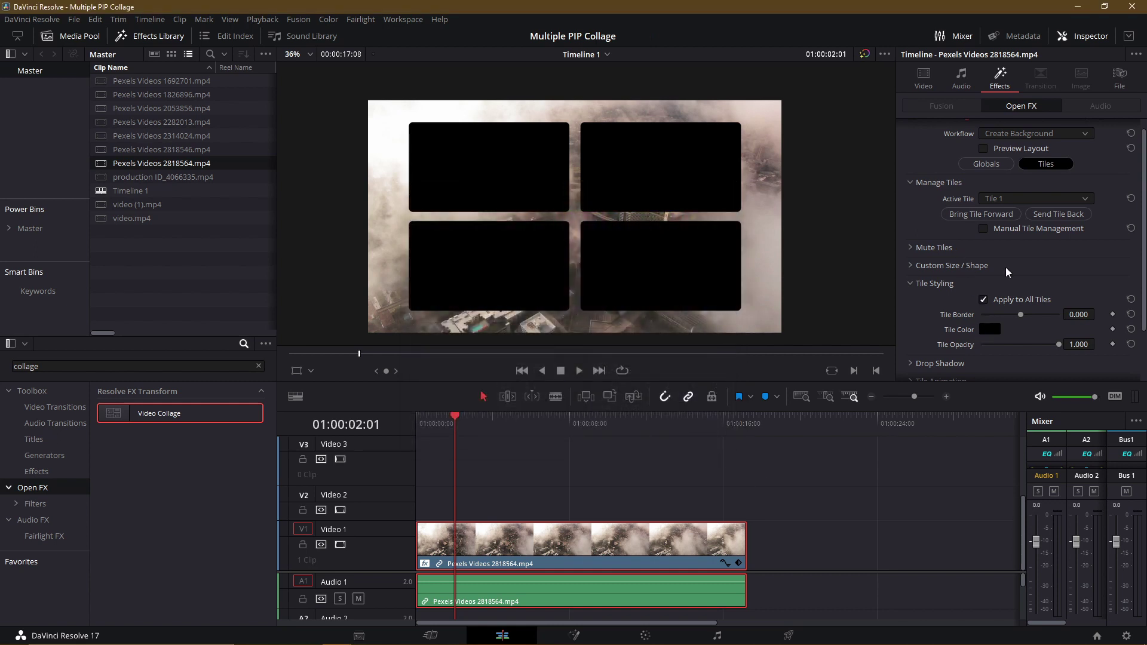
# Step: Place Pexels clips 2818546, 2314024, 2282013 and 2053856 on tracks V2–V5 at the timeline start
pyautogui.scroll(-2, 1005, 267)
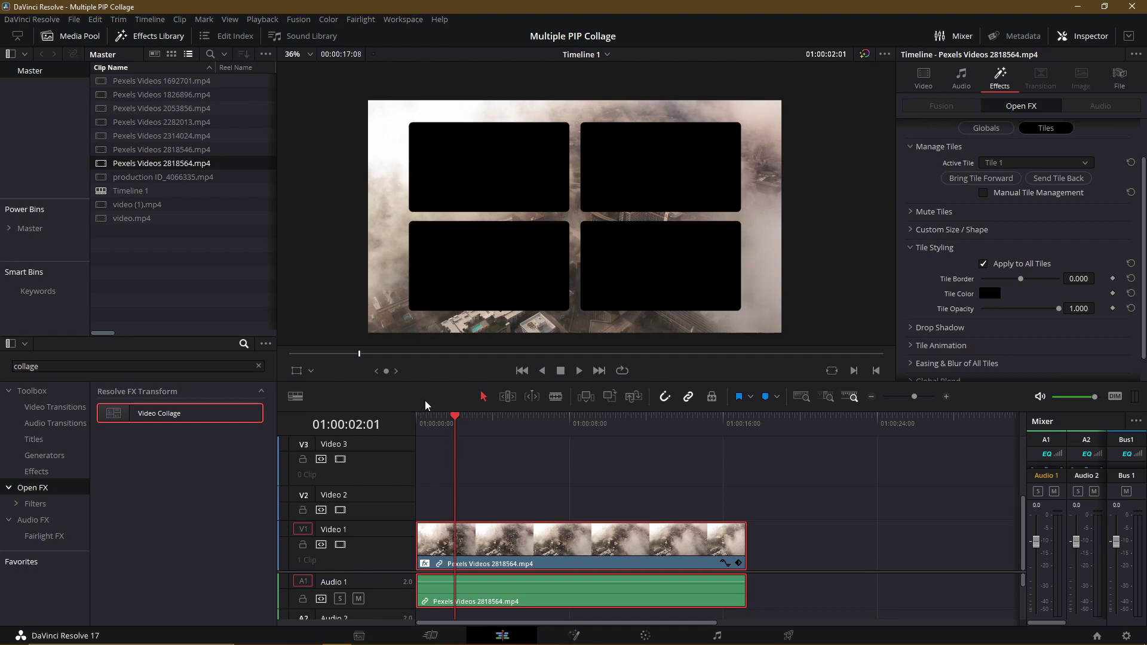
pyautogui.moveTo(445, 383); pyautogui.dragTo(410, 268)
pyautogui.scroll(1, 465, 355)
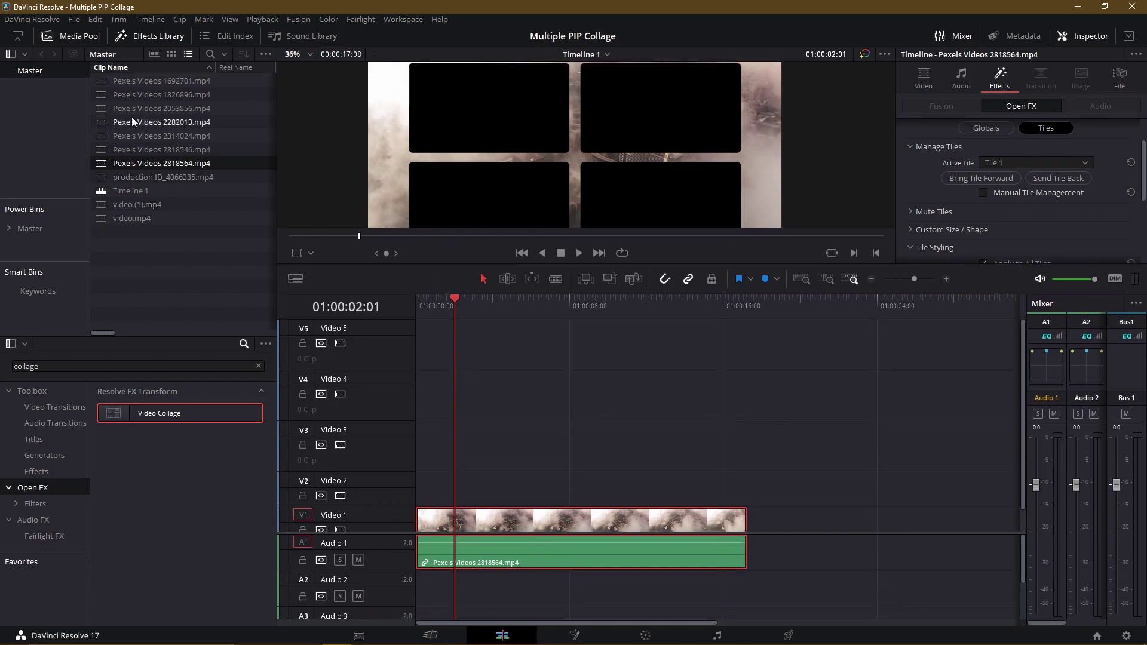
pyautogui.moveTo(153, 150); pyautogui.dragTo(417, 479)
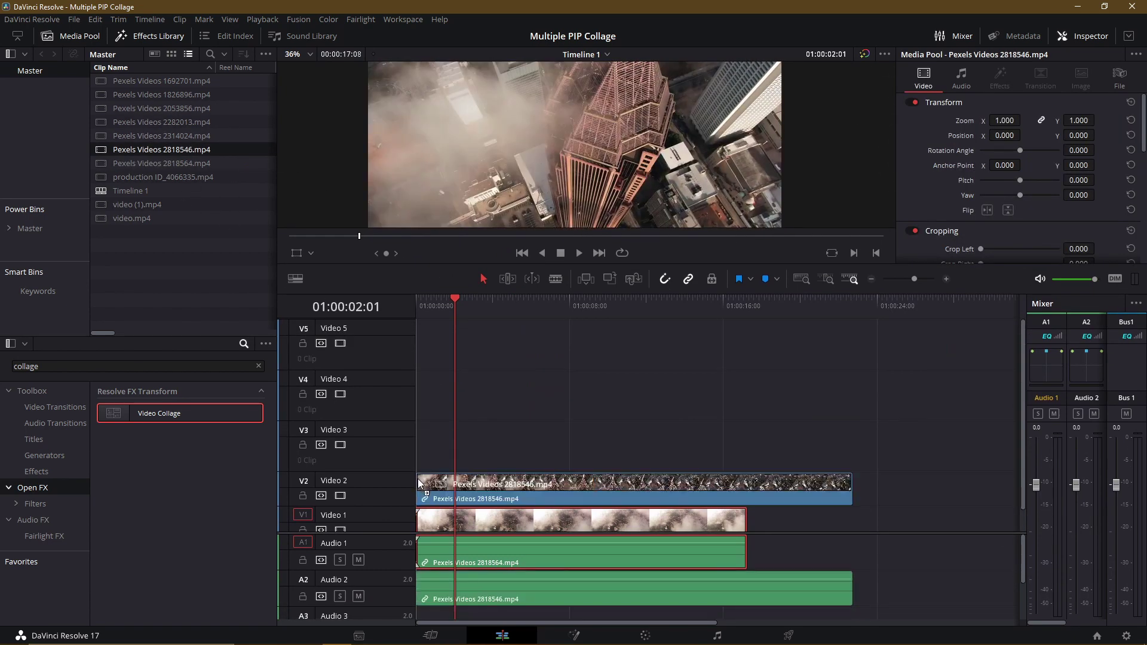
pyautogui.click(179, 136)
pyautogui.press('F12')
pyautogui.moveTo(178, 120); pyautogui.dragTo(422, 391)
pyautogui.moveTo(201, 110); pyautogui.dragTo(419, 345)
pyautogui.scroll(-1, 449, 343)
pyautogui.click(493, 514)
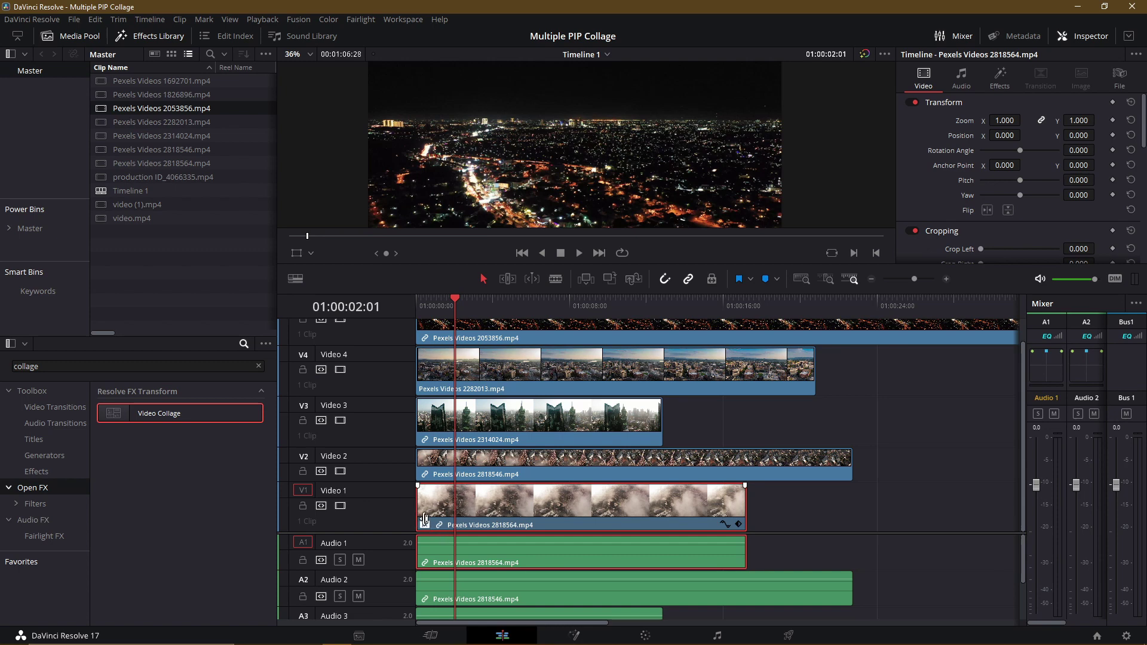
# Step: Paste the Video Collage plugin onto the V2–V5 clips via Paste Attributes with only Plugins ticked
pyautogui.click(469, 466)
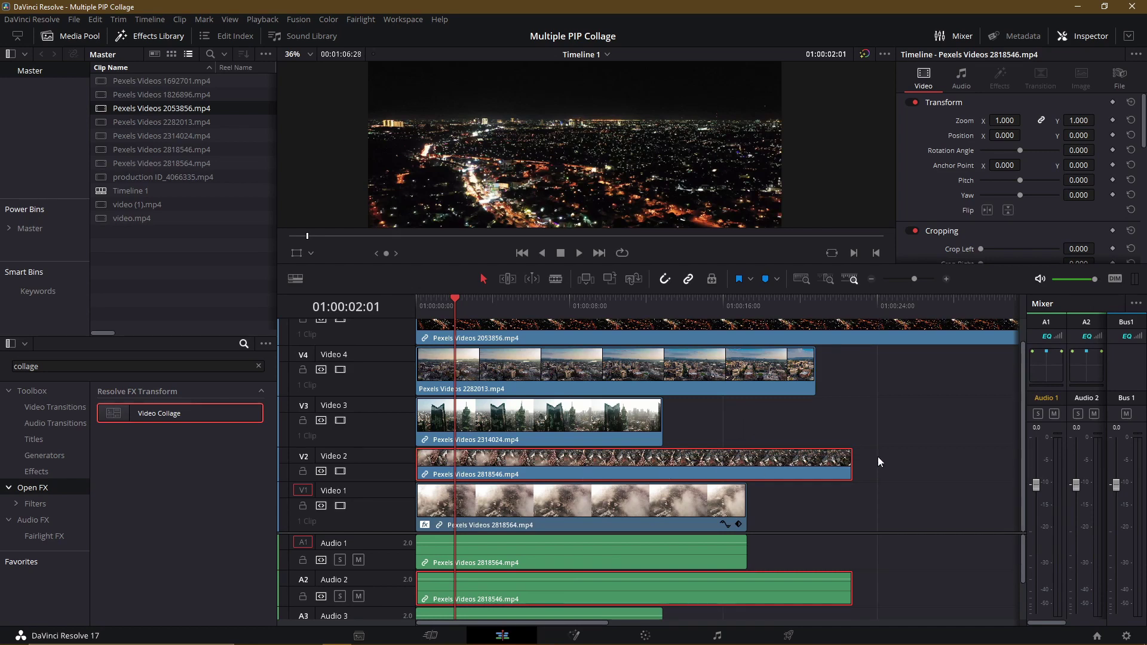
pyautogui.moveTo(872, 474); pyautogui.dragTo(442, 336)
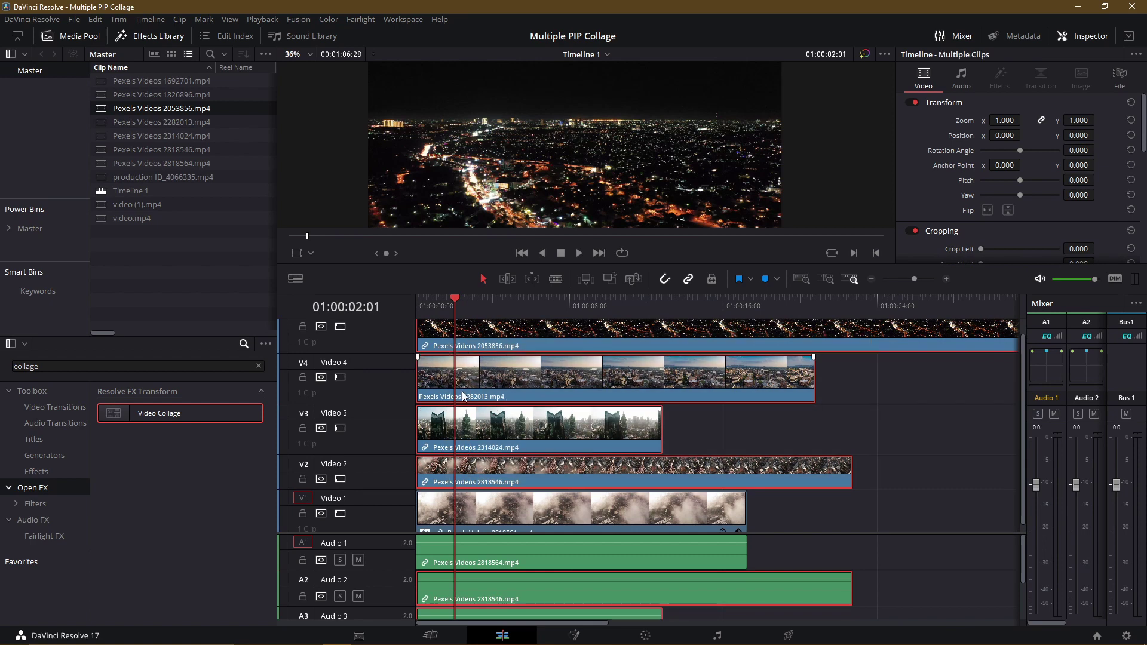
pyautogui.hotkey('alt', 'v')
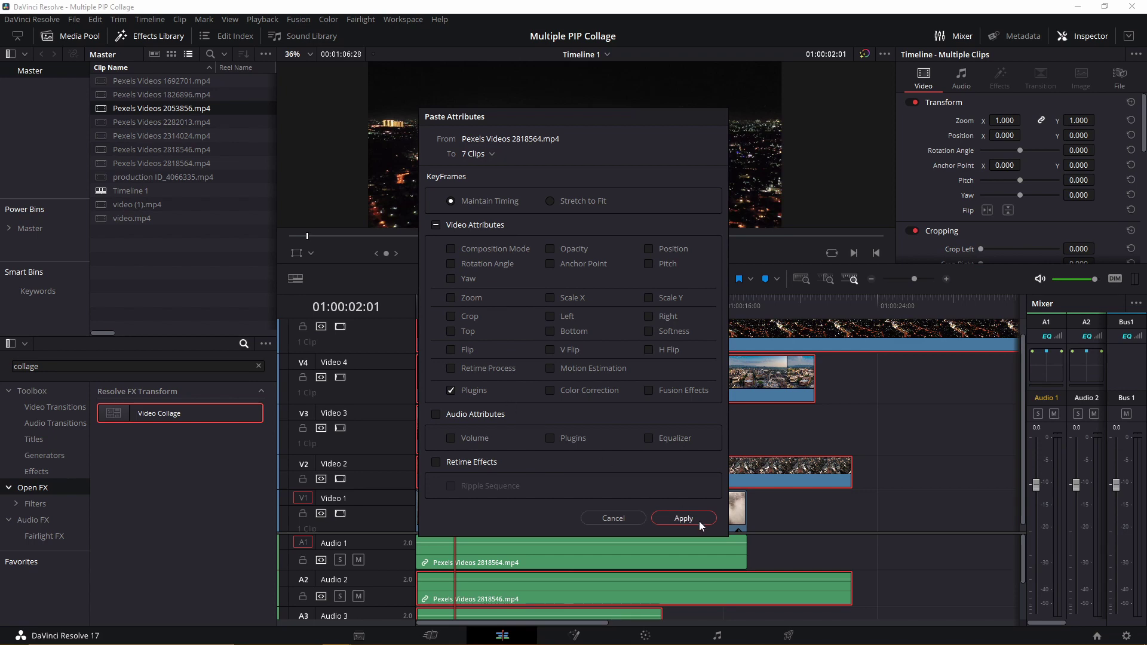
pyautogui.click(683, 518)
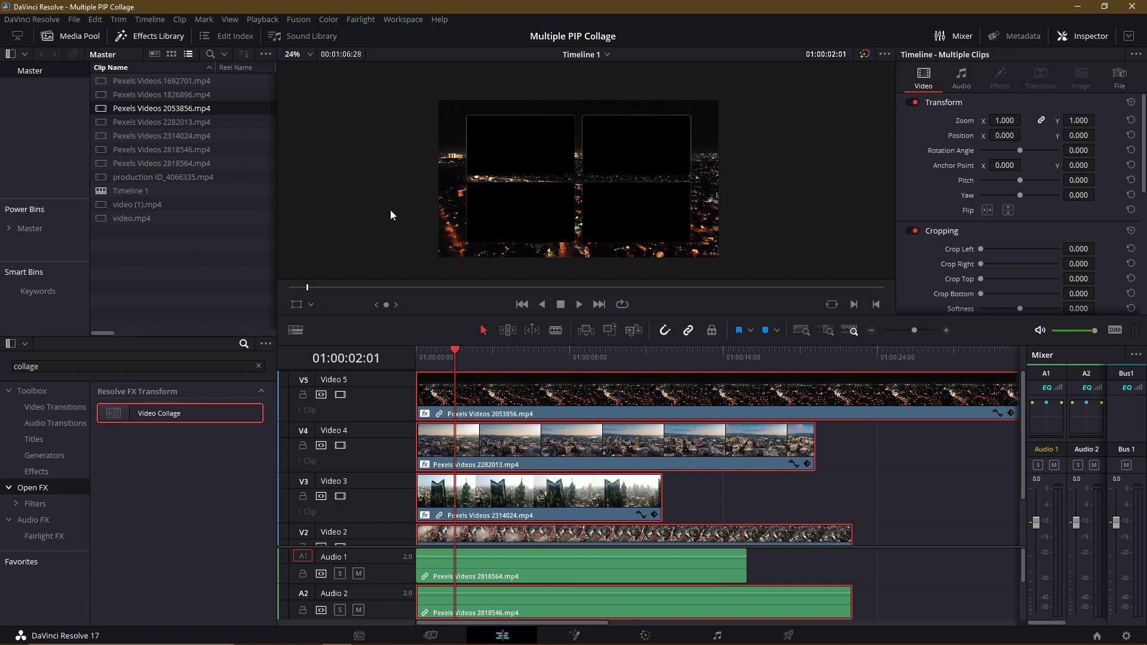
# Step: Select only the Pexels Videos 2818546 clip on V2 and show its own Video Collage controls
pyautogui.scroll(-1, 527, 459)
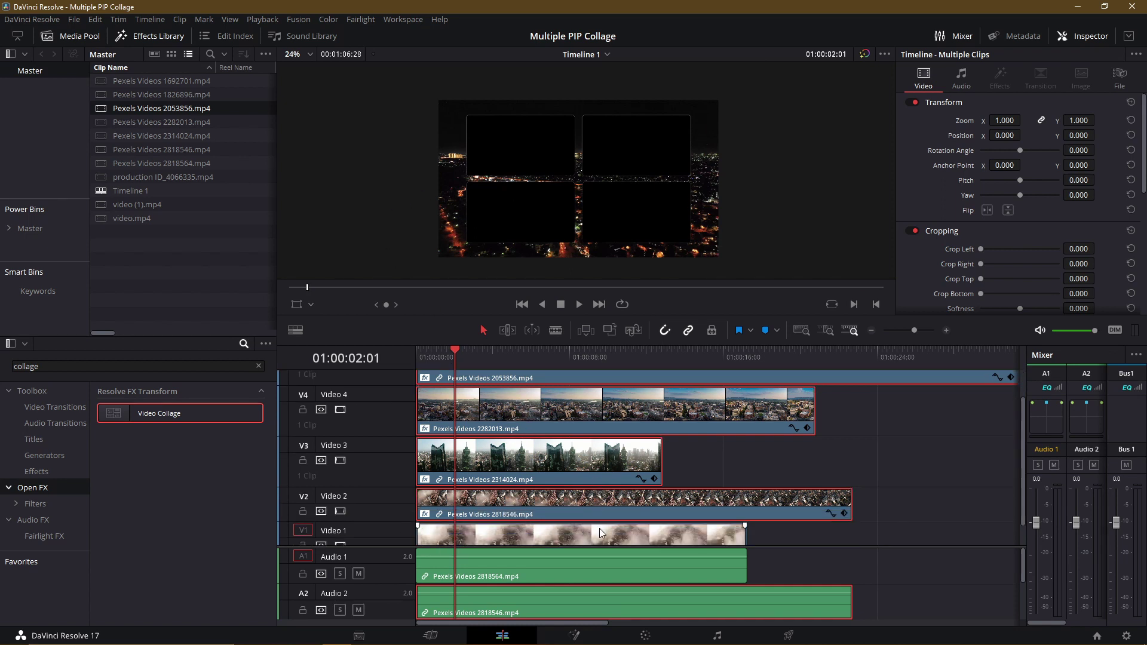
pyautogui.scroll(-1, 600, 532)
pyautogui.scroll(2, 556, 530)
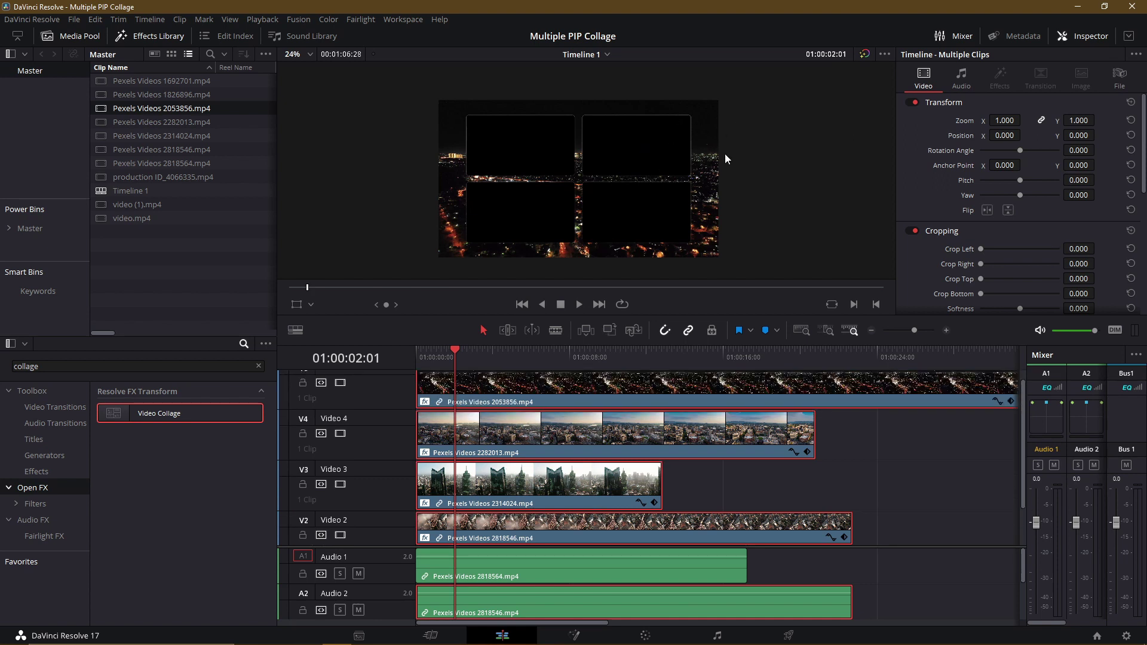
pyautogui.click(730, 488)
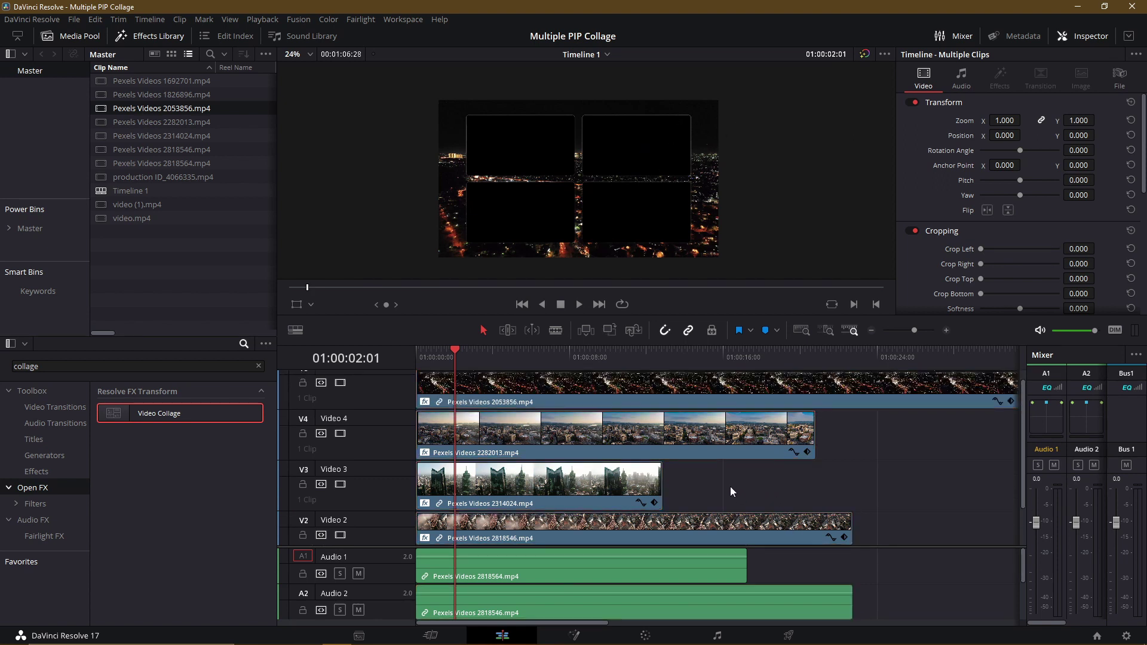
pyautogui.click(733, 526)
pyautogui.click(999, 83)
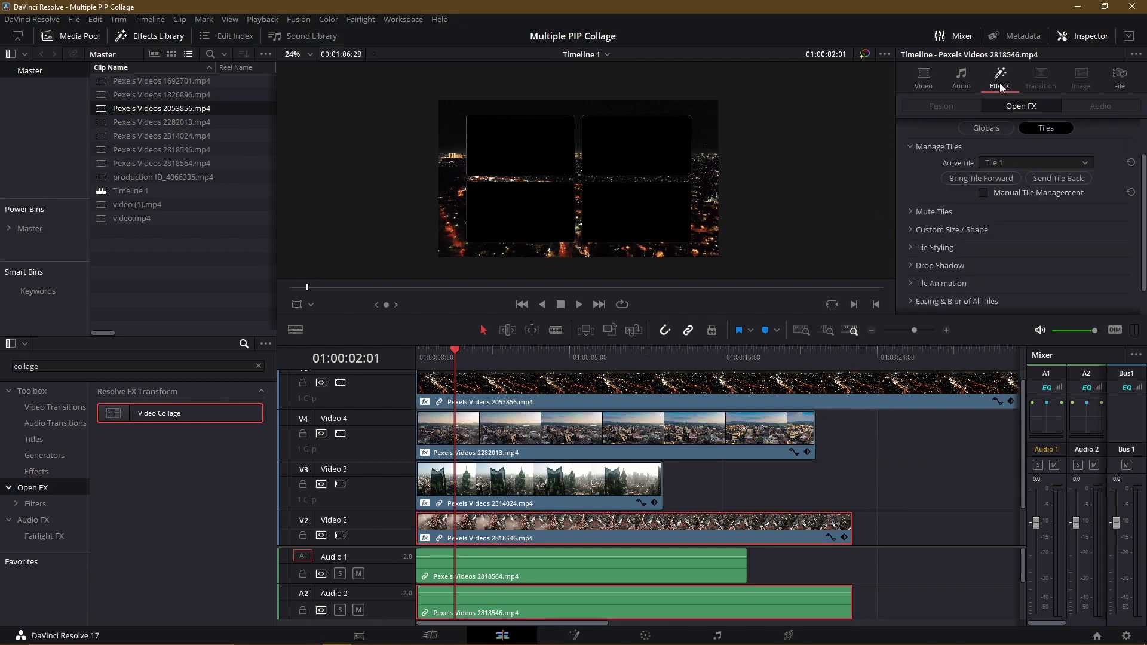
pyautogui.scroll(2, 945, 203)
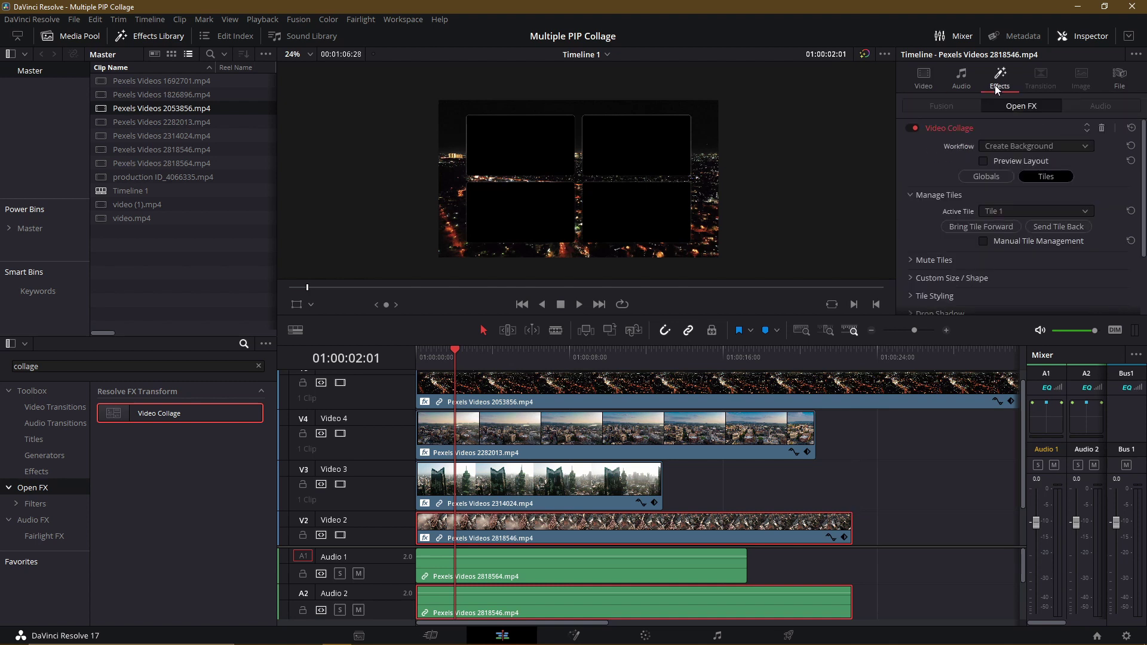
# Step: Set the first clip to Create Tile, and Pexels Videos 2314024 to Create Tile in Tile 2
pyautogui.click(1038, 146)
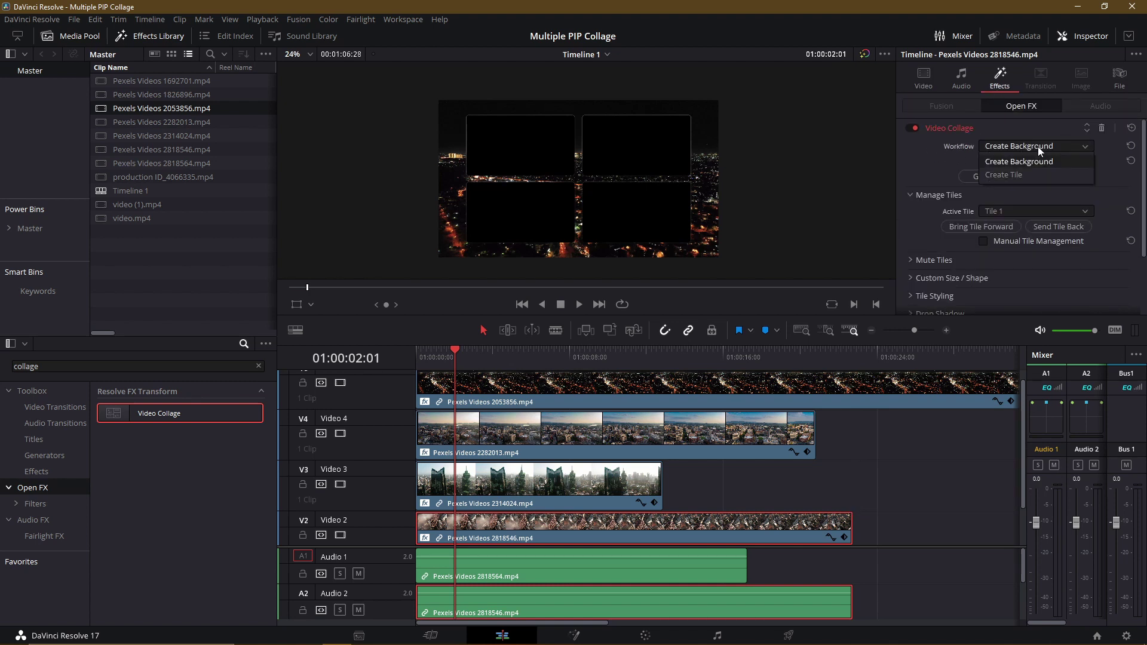
pyautogui.click(1040, 171)
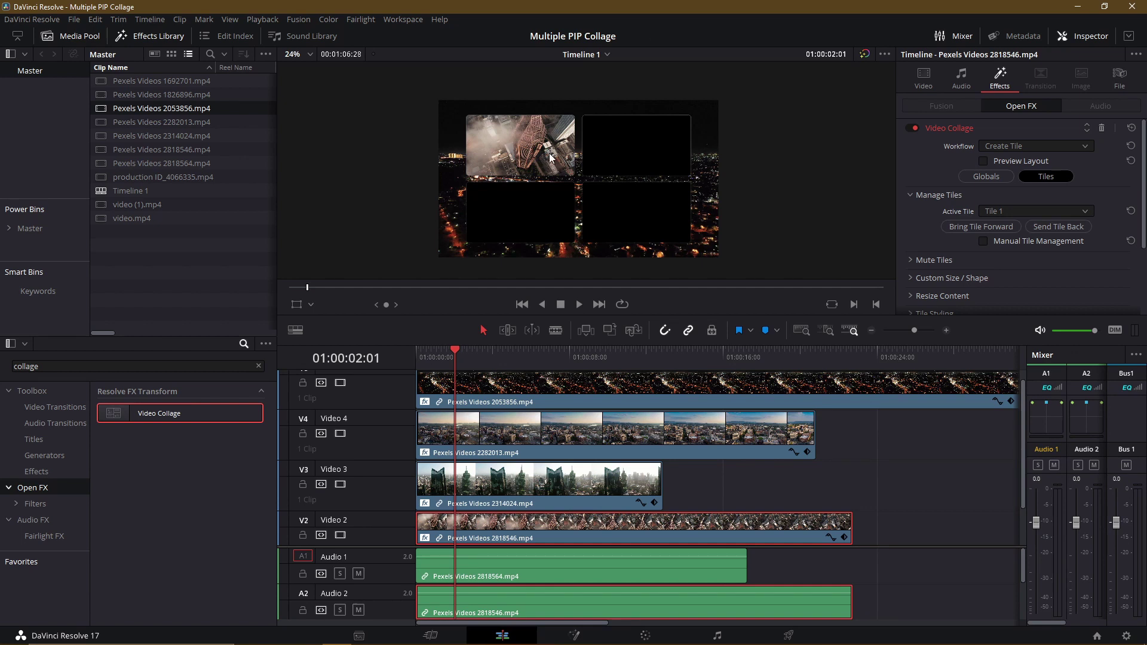
pyautogui.click(552, 484)
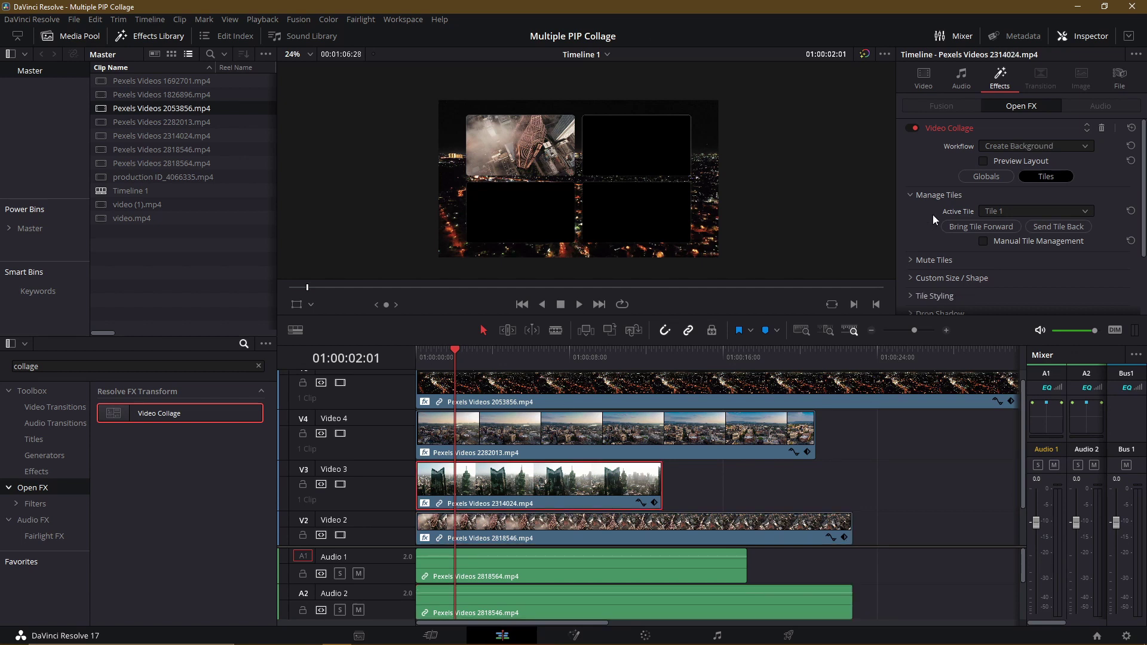
pyautogui.click(1023, 144)
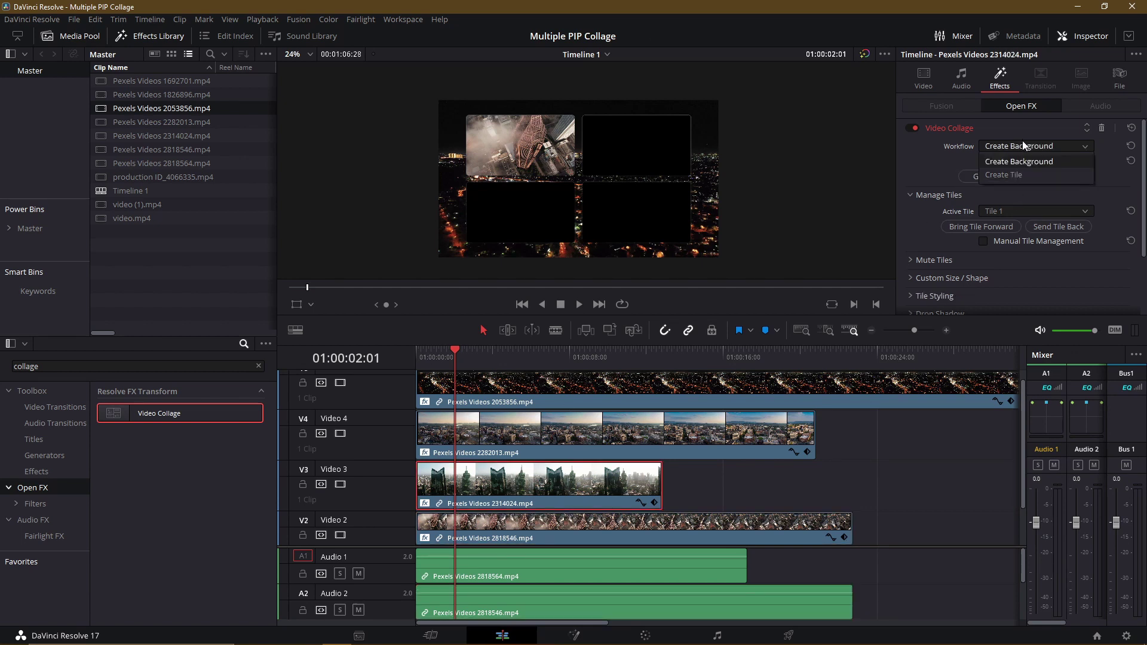
pyautogui.click(1023, 174)
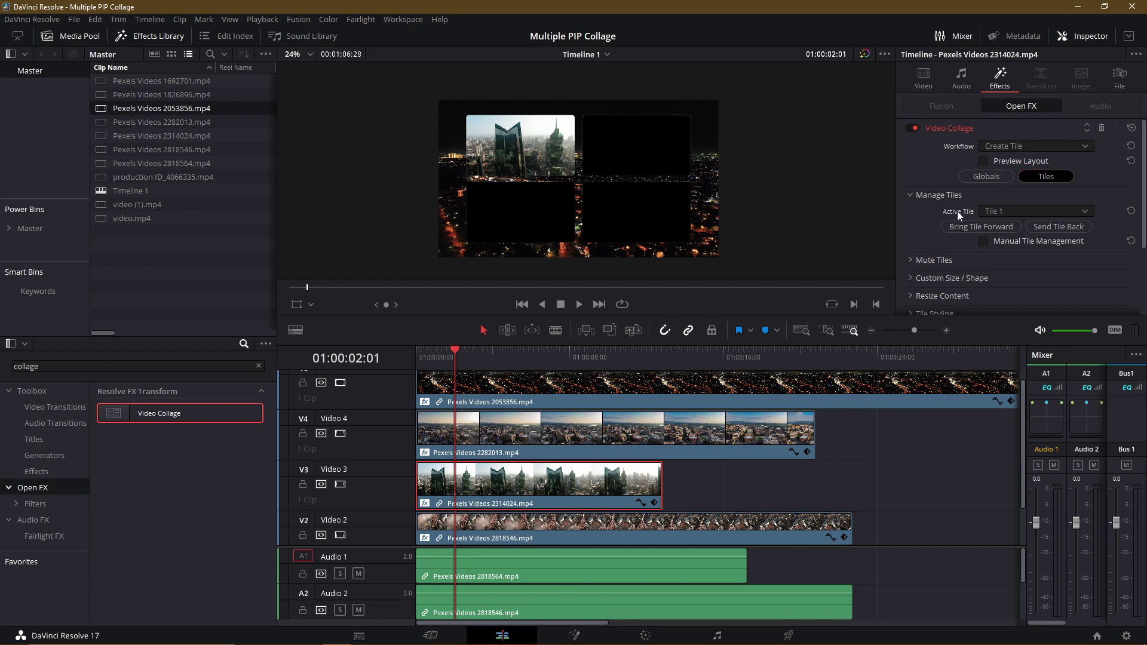
pyautogui.click(983, 213)
pyautogui.click(1013, 235)
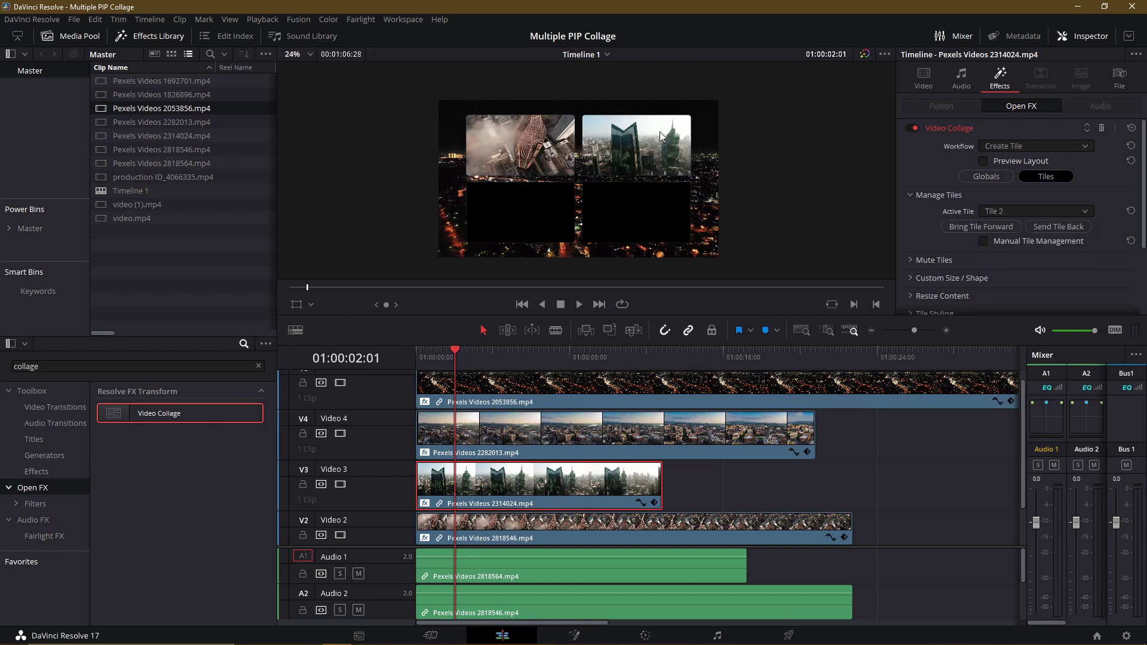
# Step: Make Pexels Videos 2282013 collage Tile 3 and Pexels Videos 2053856 Tile 4
pyautogui.click(587, 438)
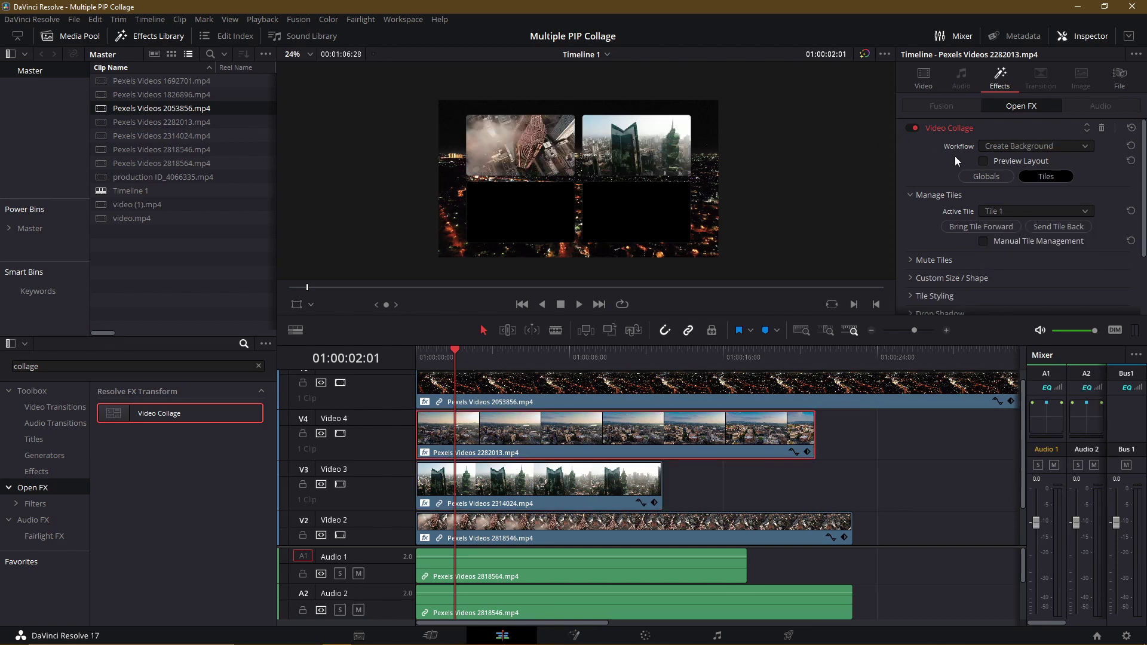
pyautogui.click(1012, 146)
pyautogui.click(1014, 176)
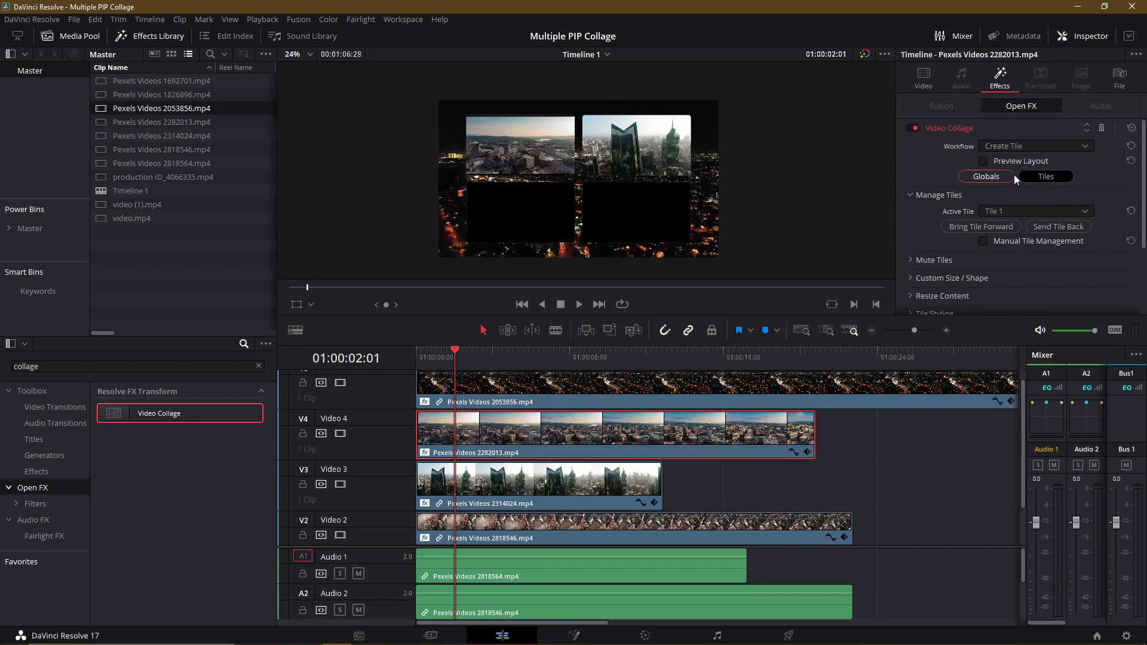
pyautogui.click(1009, 212)
pyautogui.click(1009, 254)
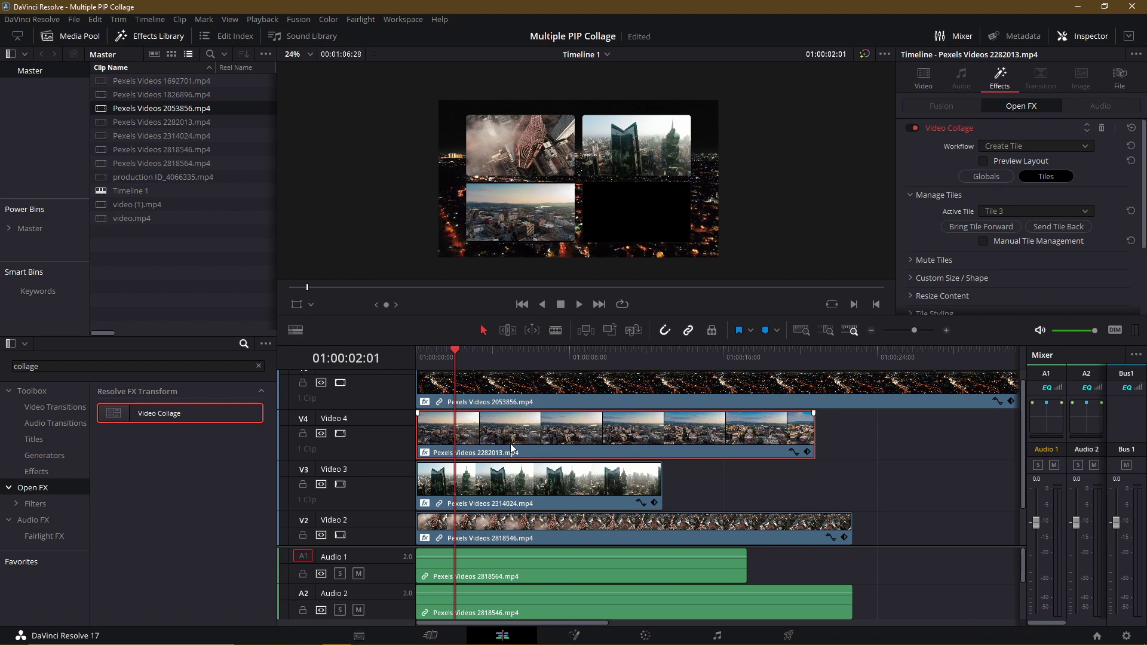
pyautogui.click(535, 402)
pyautogui.click(1018, 210)
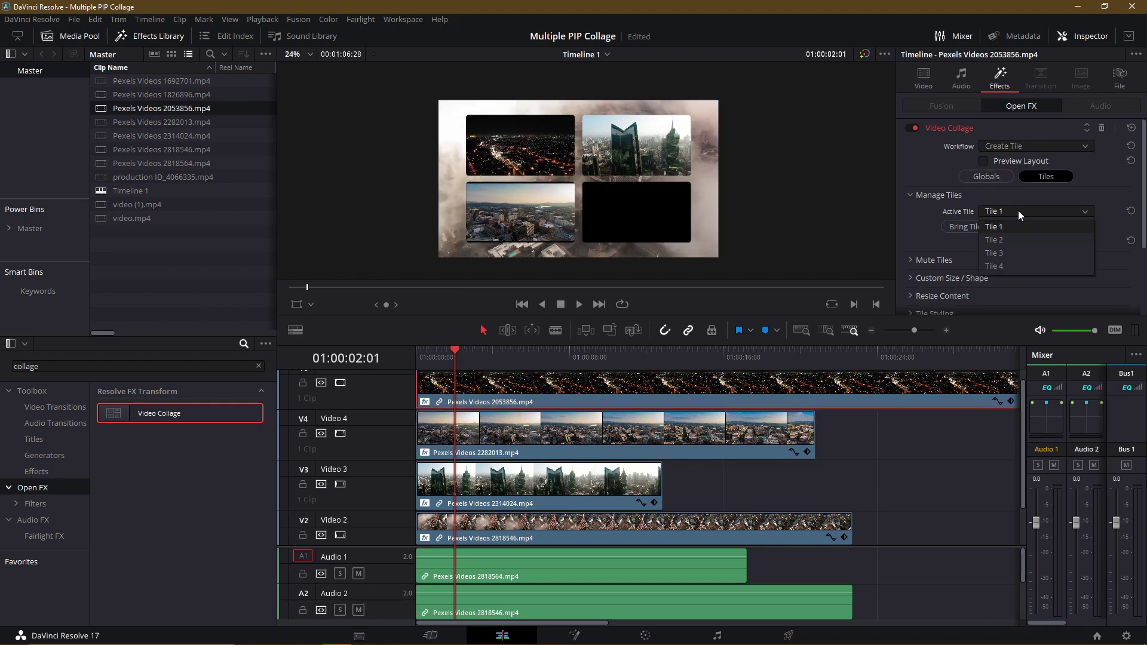
pyautogui.click(1003, 269)
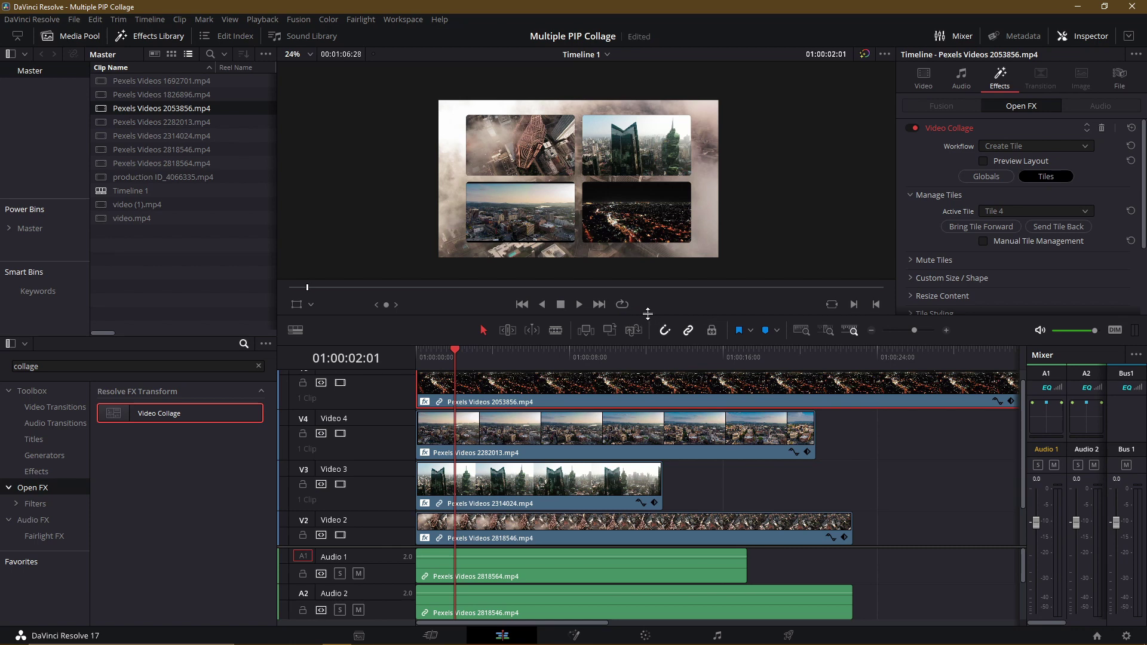
# Step: Enlarge the viewer area and set the viewer zoom to Fit
pyautogui.moveTo(648, 314); pyautogui.dragTo(679, 475)
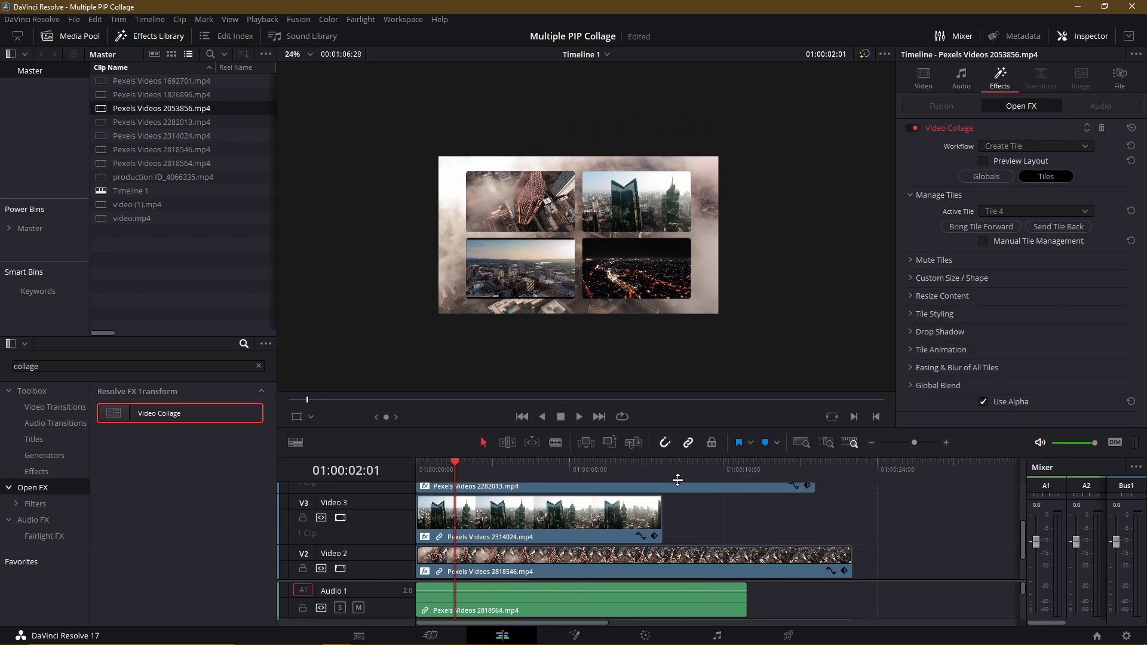
pyautogui.click(310, 54)
pyautogui.click(310, 68)
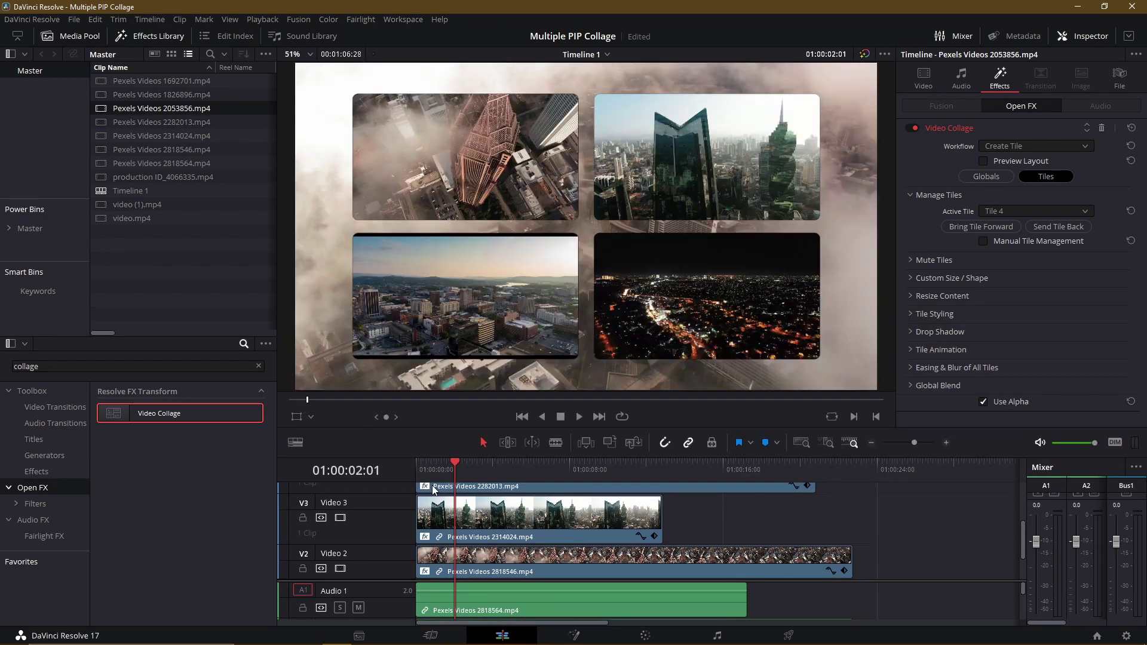
# Step: Play the collage from the timeline start and stop once the tiles settle
pyautogui.moveTo(446, 471); pyautogui.dragTo(415, 460)
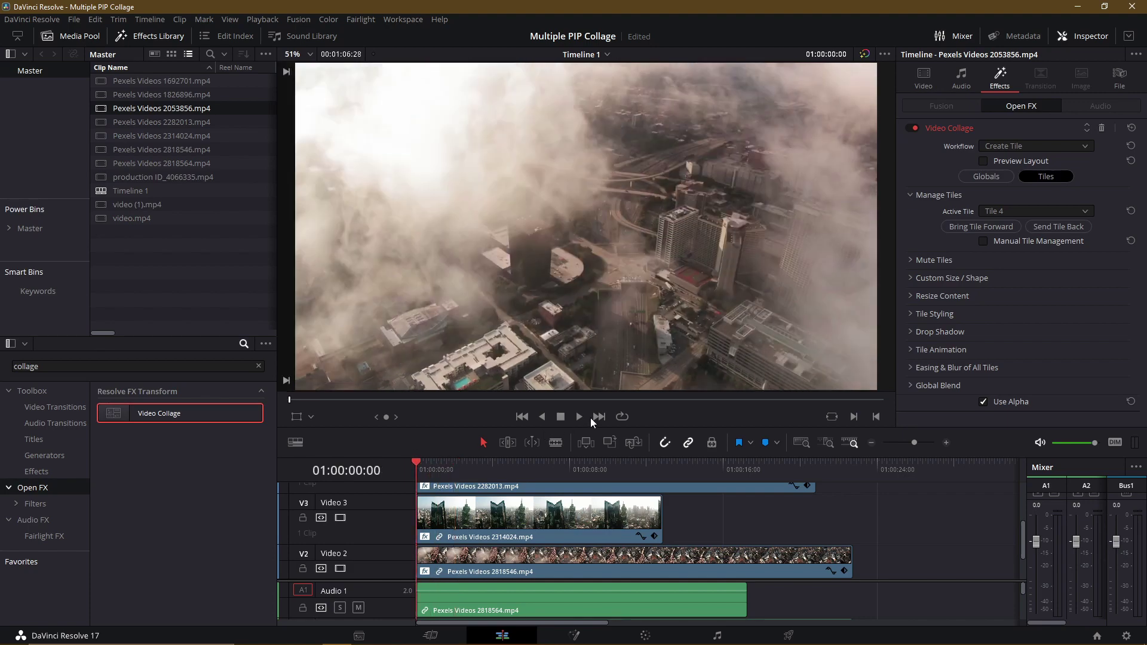
pyautogui.click(578, 417)
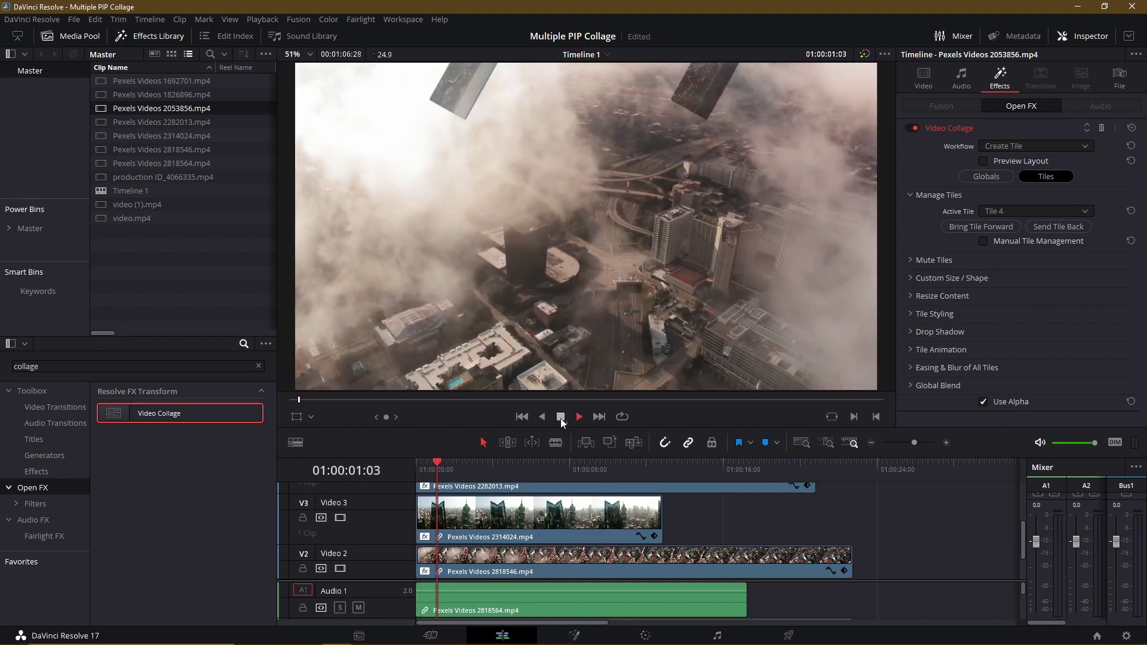
pyautogui.click(560, 417)
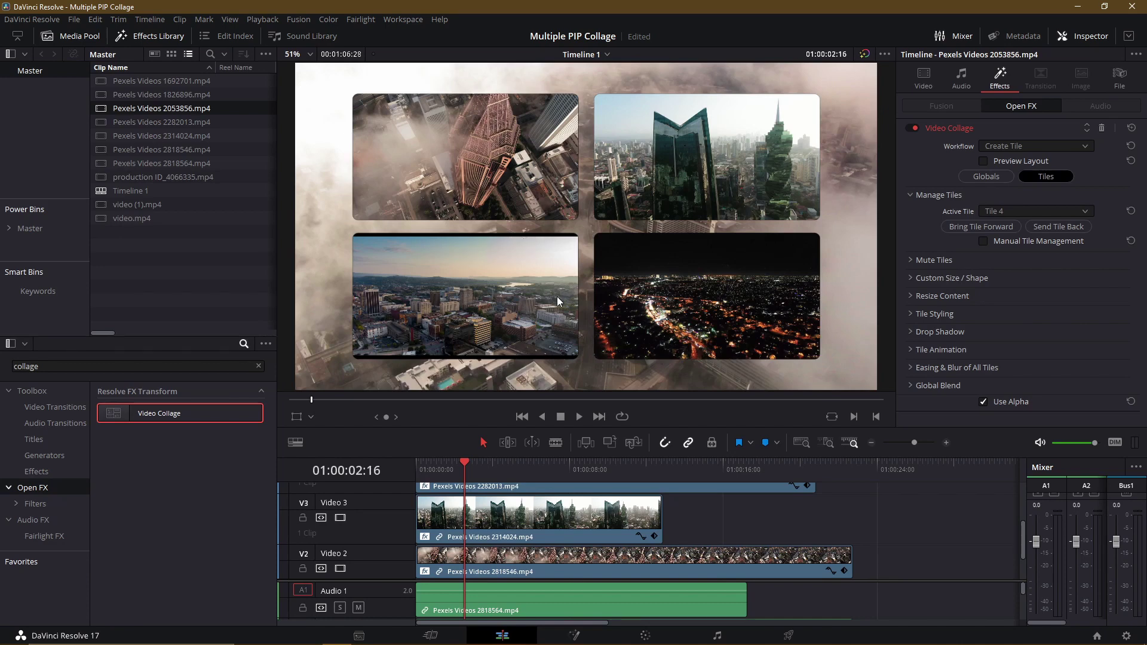
# Step: Zoom the Pexels Videos 2282013 footage in Tile 3 to 1.059
pyautogui.scroll(2, 707, 526)
pyautogui.click(707, 526)
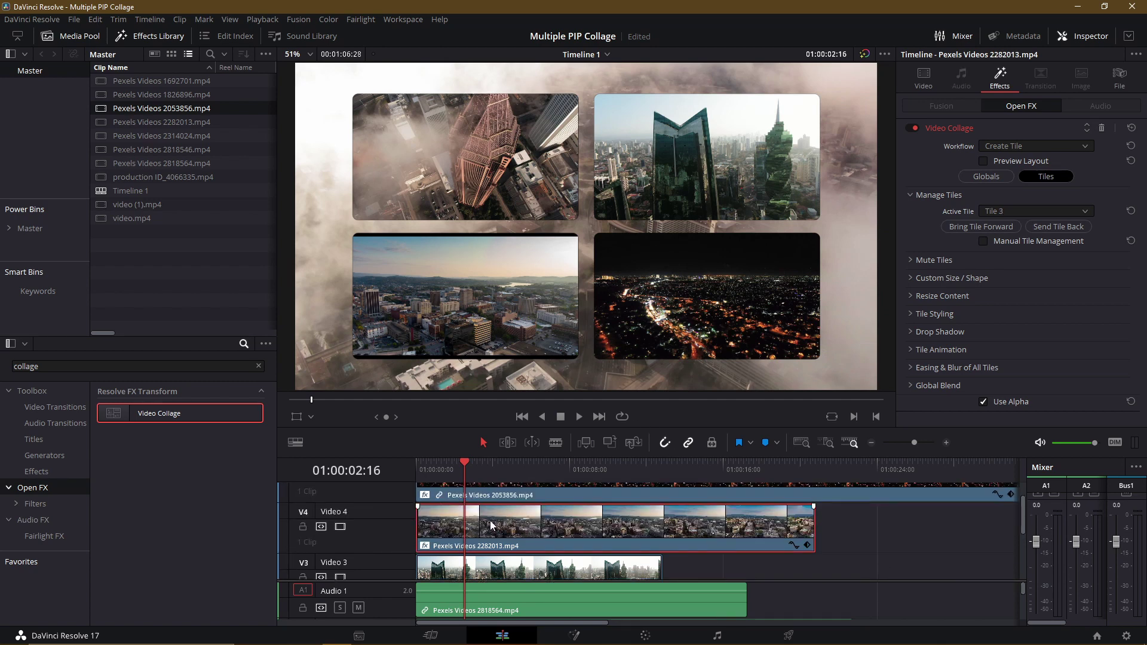
pyautogui.click(964, 297)
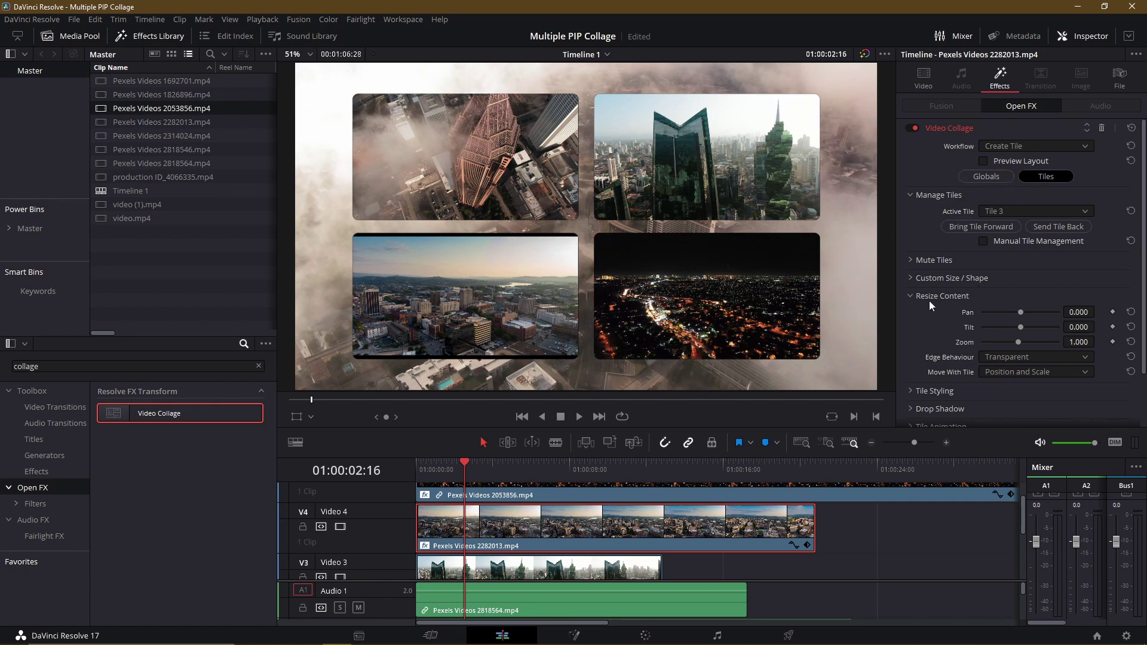
pyautogui.moveTo(1019, 342); pyautogui.dragTo(1021, 342)
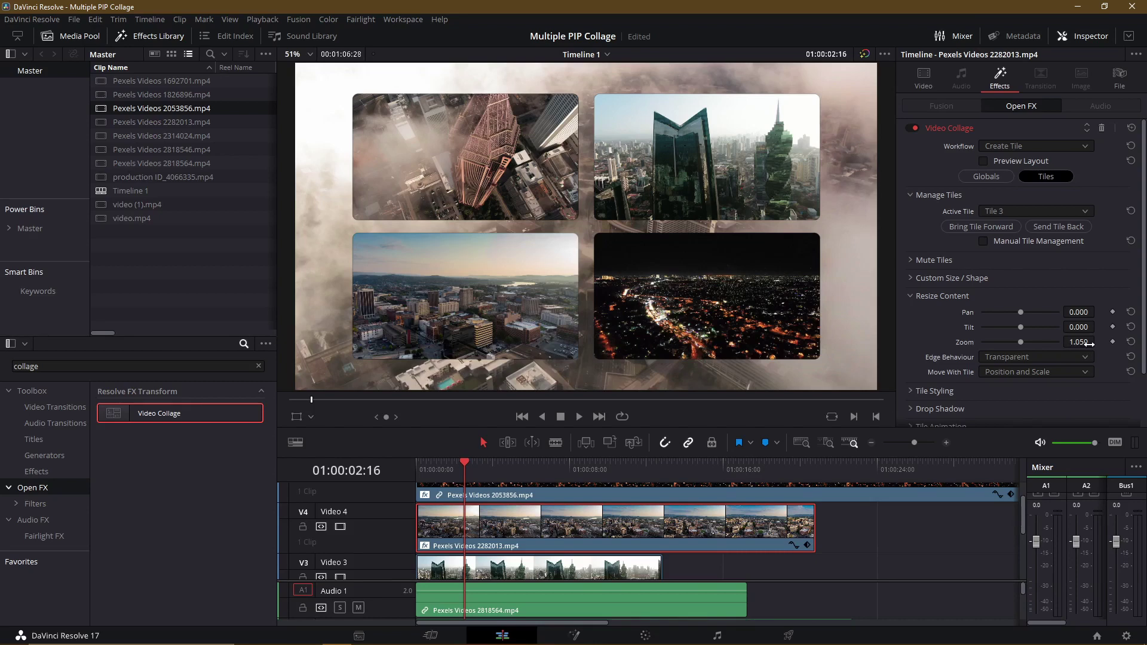
# Step: Rewind and play the collage animation, then stop playback
pyautogui.moveTo(464, 469); pyautogui.dragTo(421, 478)
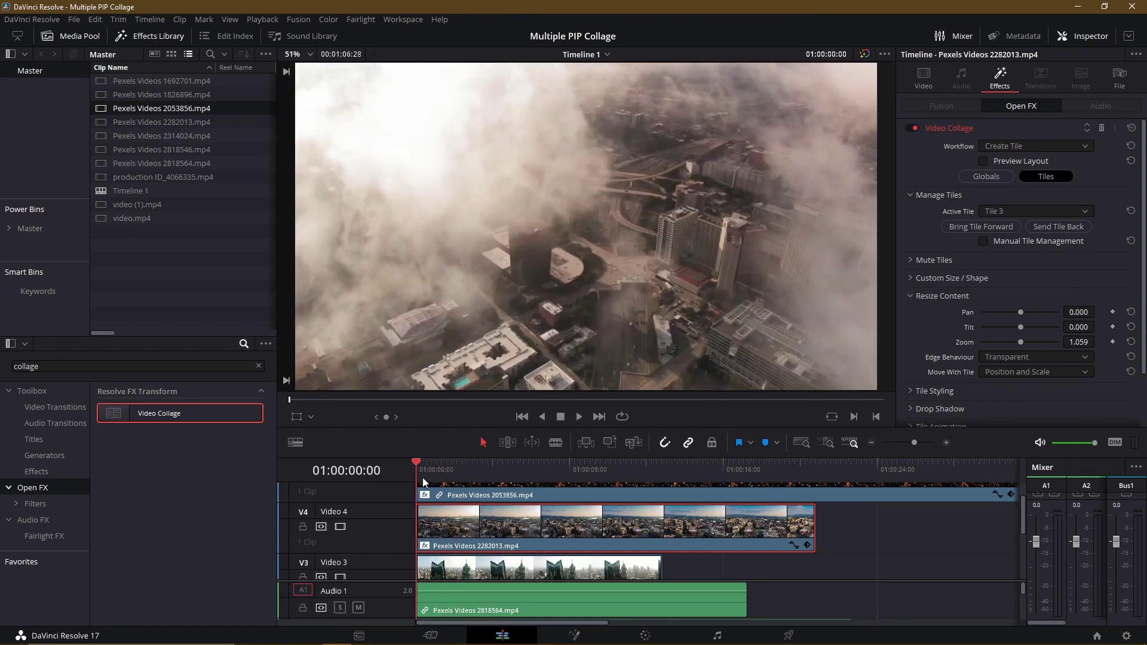
pyautogui.click(580, 418)
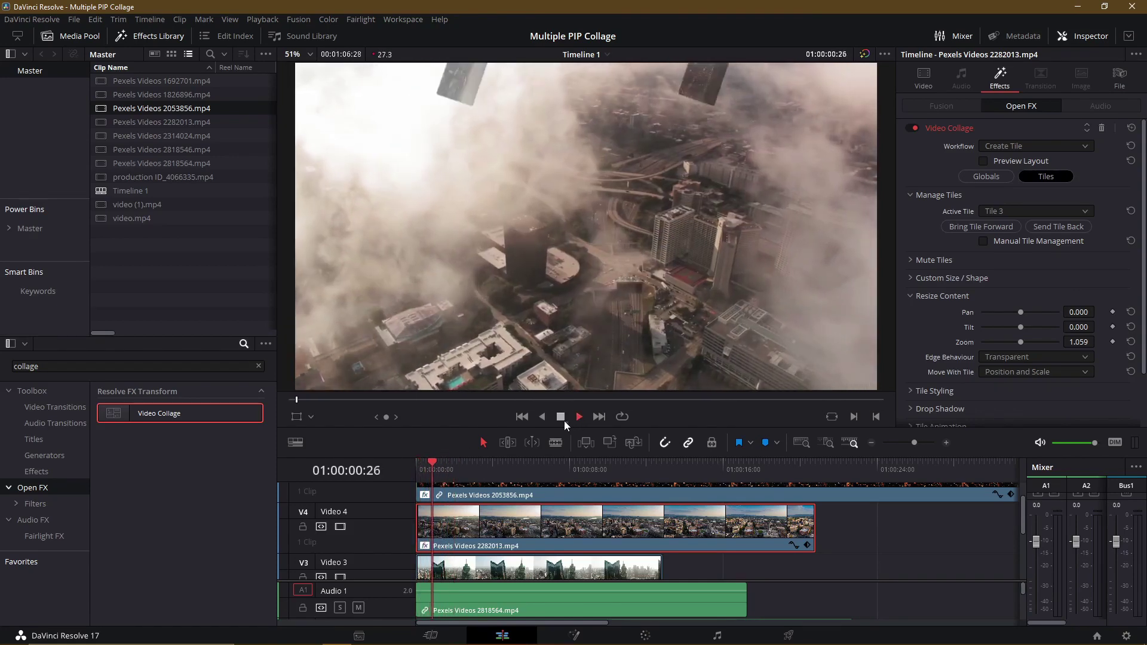
pyautogui.click(562, 418)
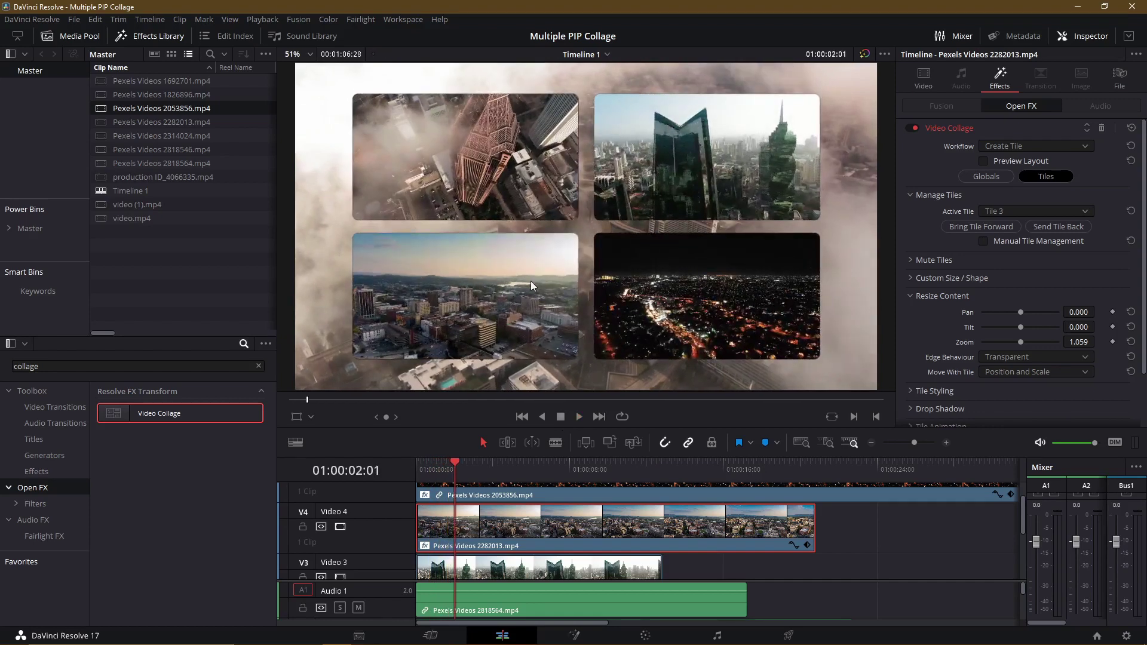
# Step: Try a 1.190 transform zoom on the clip, undo it, and save the project
pyautogui.click(924, 78)
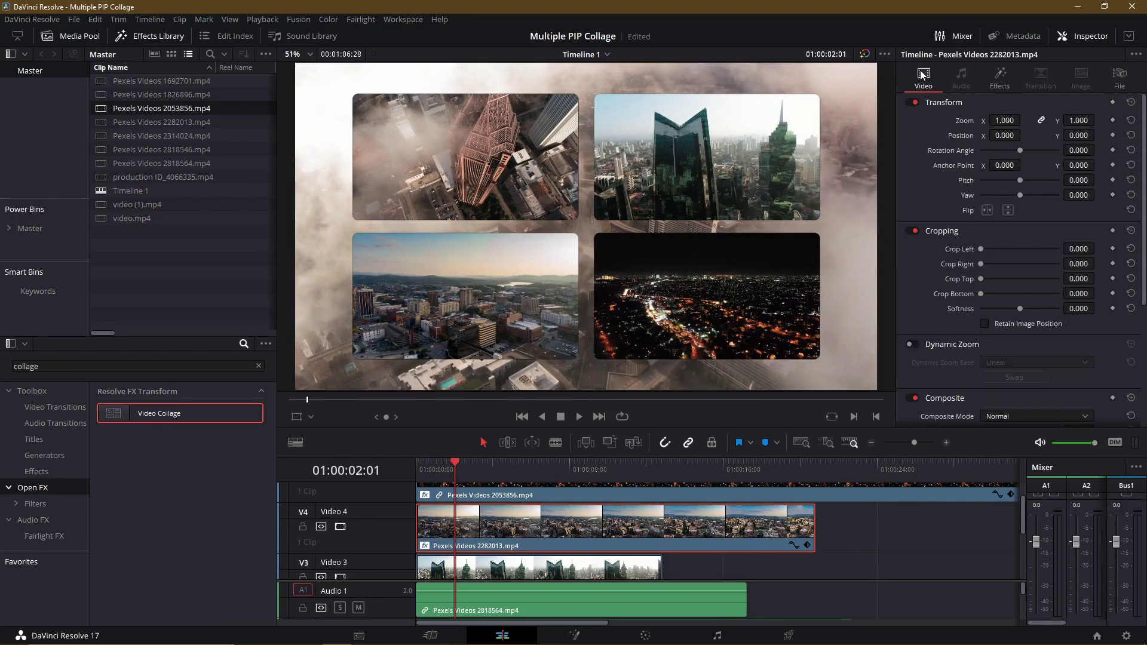
pyautogui.moveTo(1068, 114); pyautogui.dragTo(1087, 114)
pyautogui.hotkey('ctrl', 'z')
pyautogui.hotkey('ctrl', 's')
# Step: Unlink zoom axes, try 1.060 vertical zoom, reset it to 1.000, and return to Video Collage
pyautogui.click(1042, 119)
pyautogui.moveTo(1076, 120); pyautogui.dragTo(1068, 120)
pyautogui.click(1131, 120)
pyautogui.click(1000, 77)
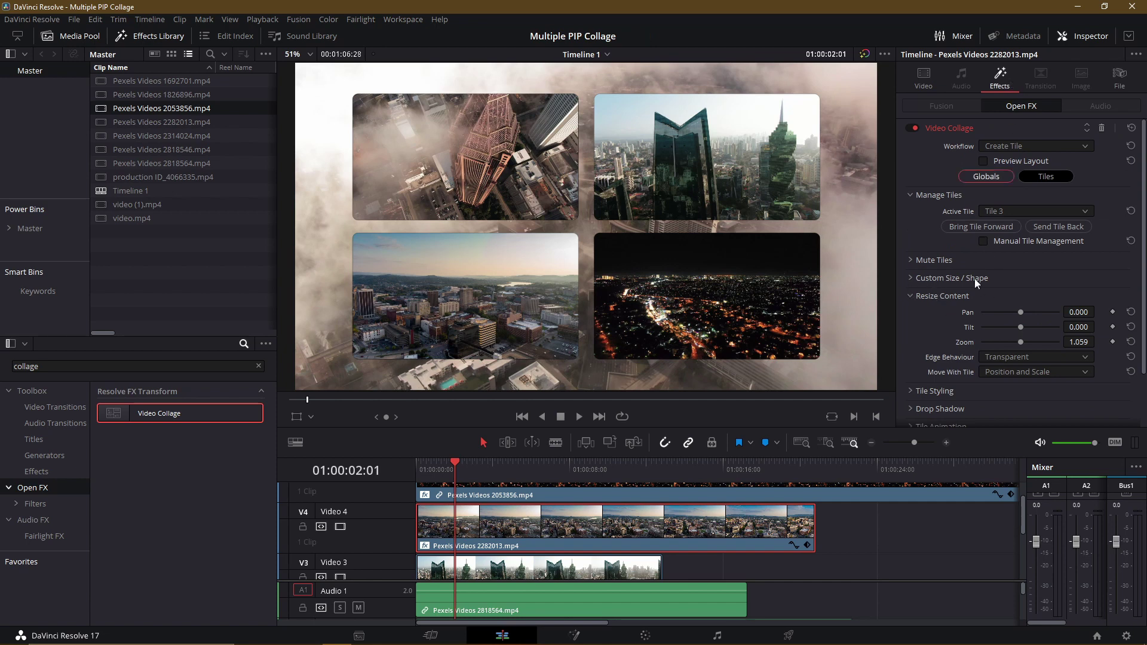
pyautogui.click(924, 78)
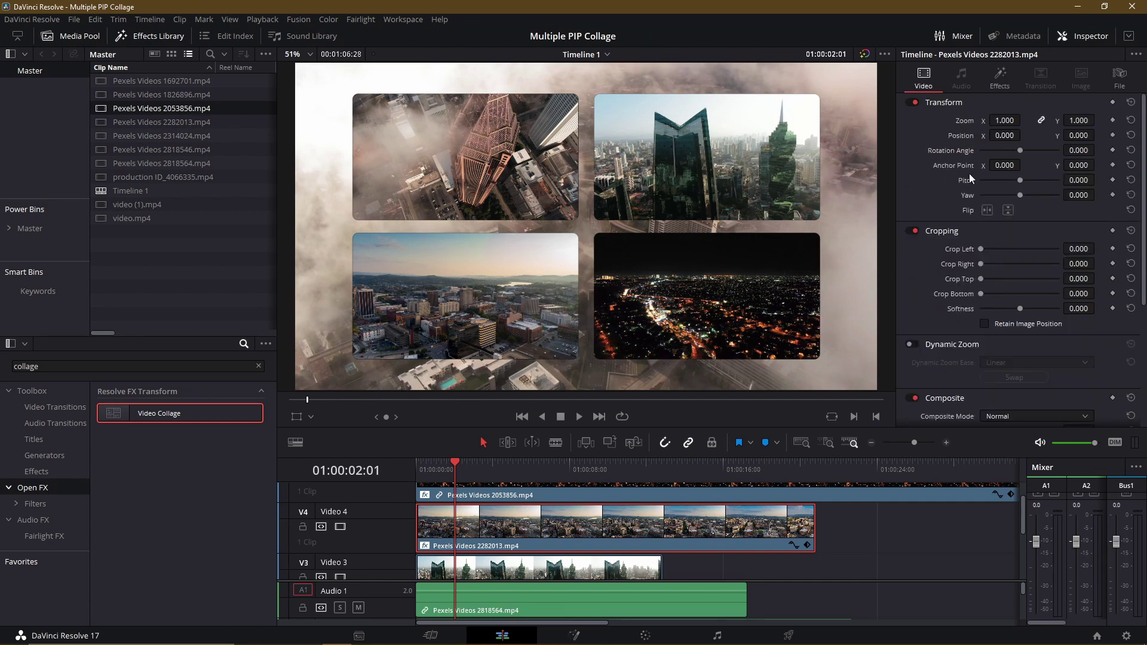
pyautogui.click(999, 77)
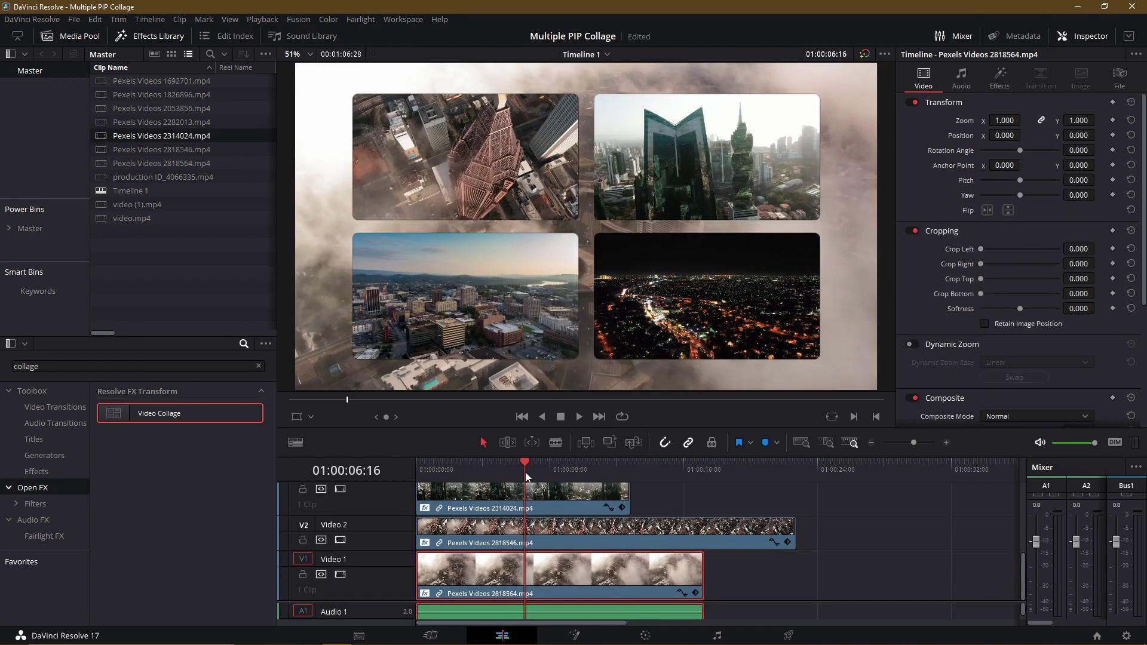
pyautogui.scroll(5, 553, 508)
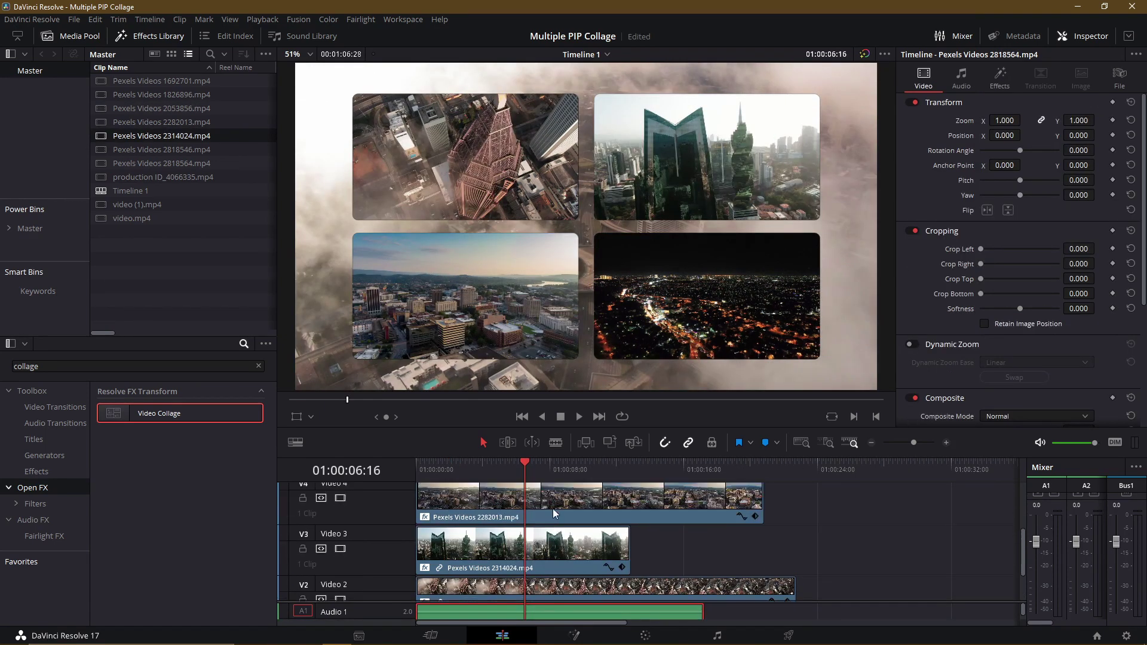
pyautogui.scroll(-5, 551, 508)
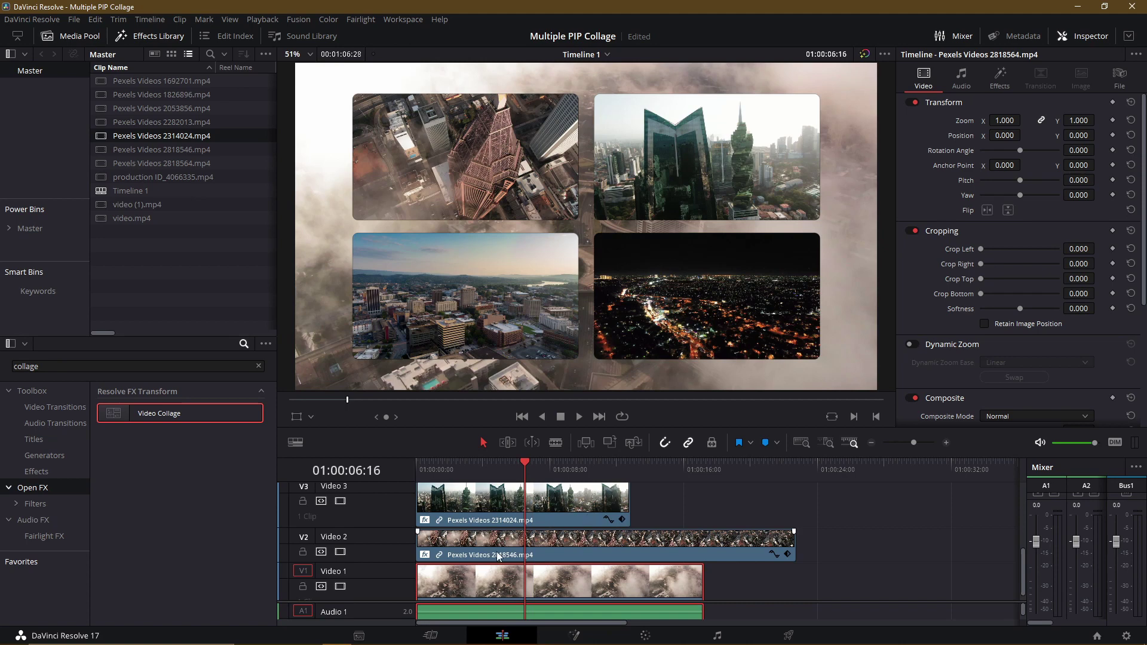
pyautogui.scroll(-1, 601, 587)
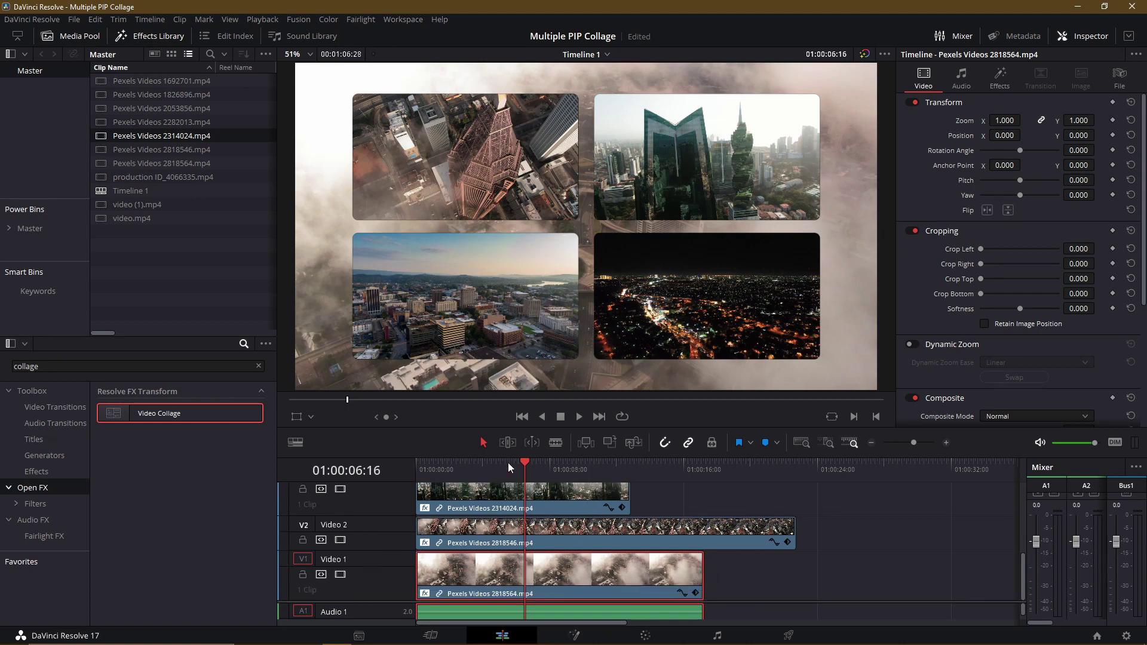
pyautogui.click(534, 463)
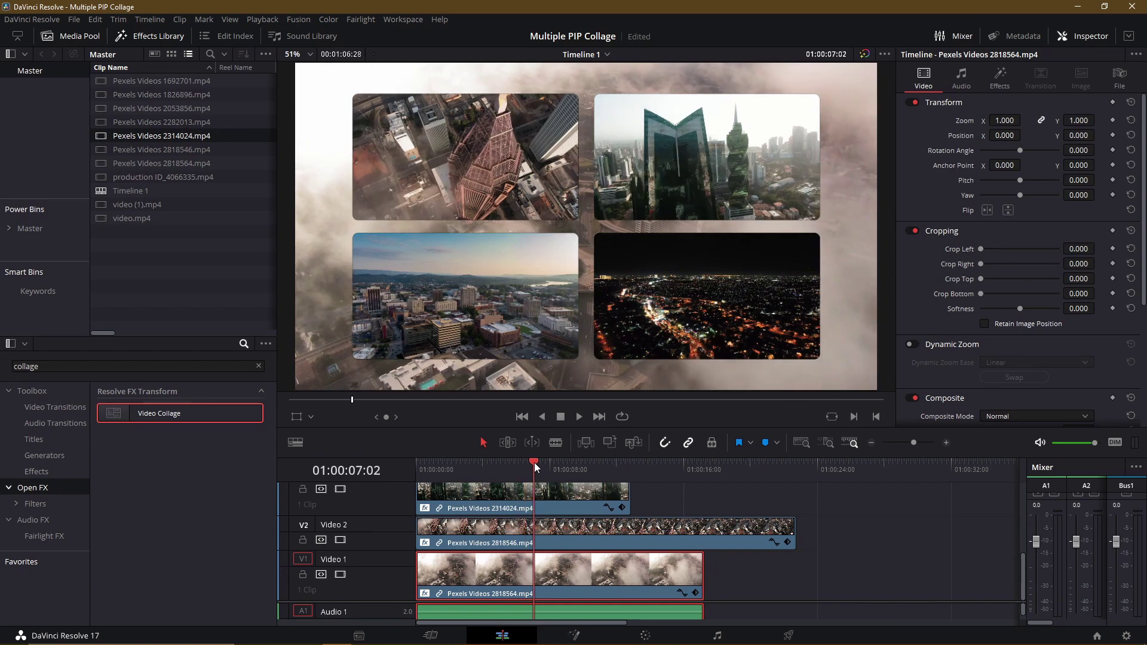
pyautogui.click(612, 510)
pyautogui.scroll(1, 612, 510)
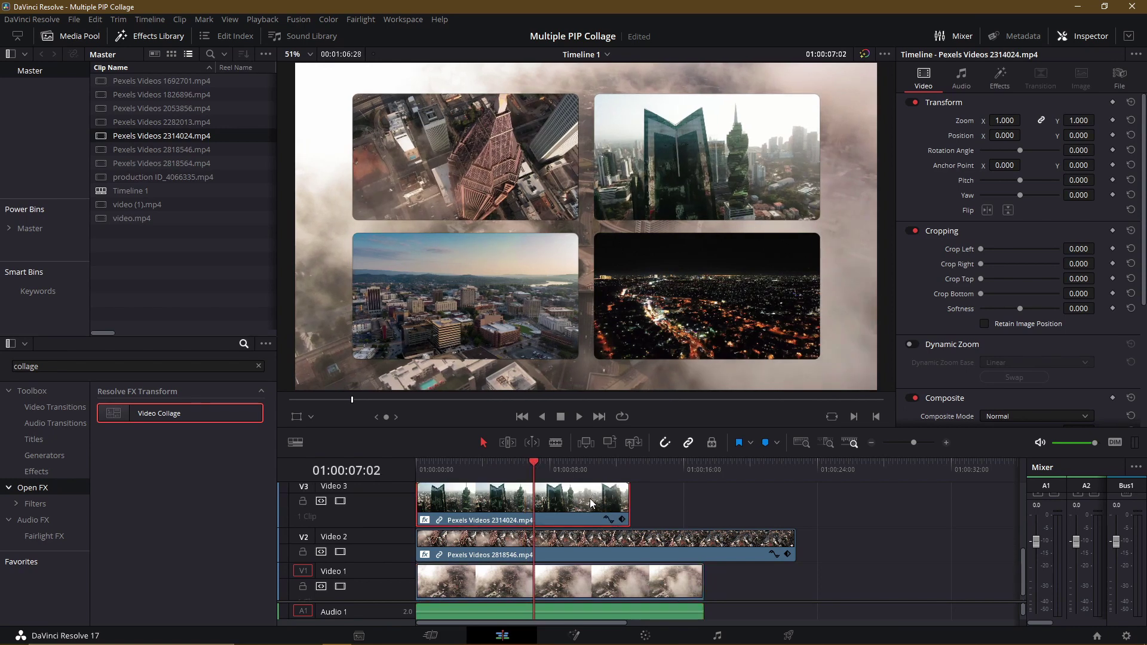
pyautogui.moveTo(536, 464); pyautogui.dragTo(621, 468)
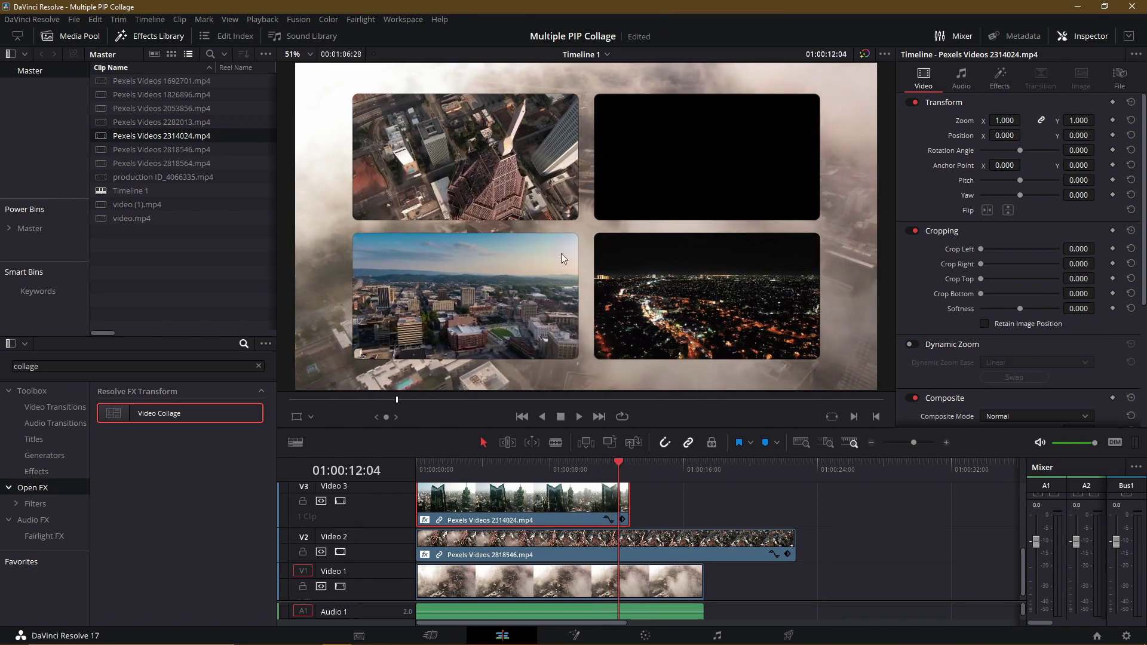
pyautogui.moveTo(622, 468); pyautogui.dragTo(594, 469)
pyautogui.scroll(2, 668, 520)
pyautogui.scroll(-2, 669, 520)
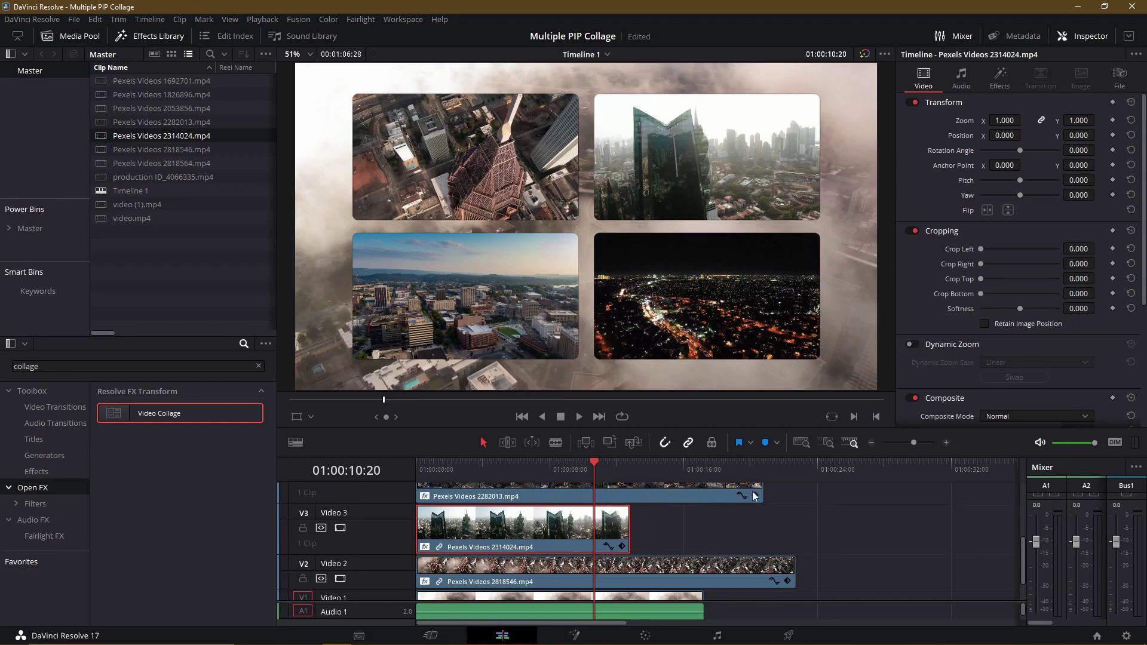
pyautogui.scroll(-1, 766, 493)
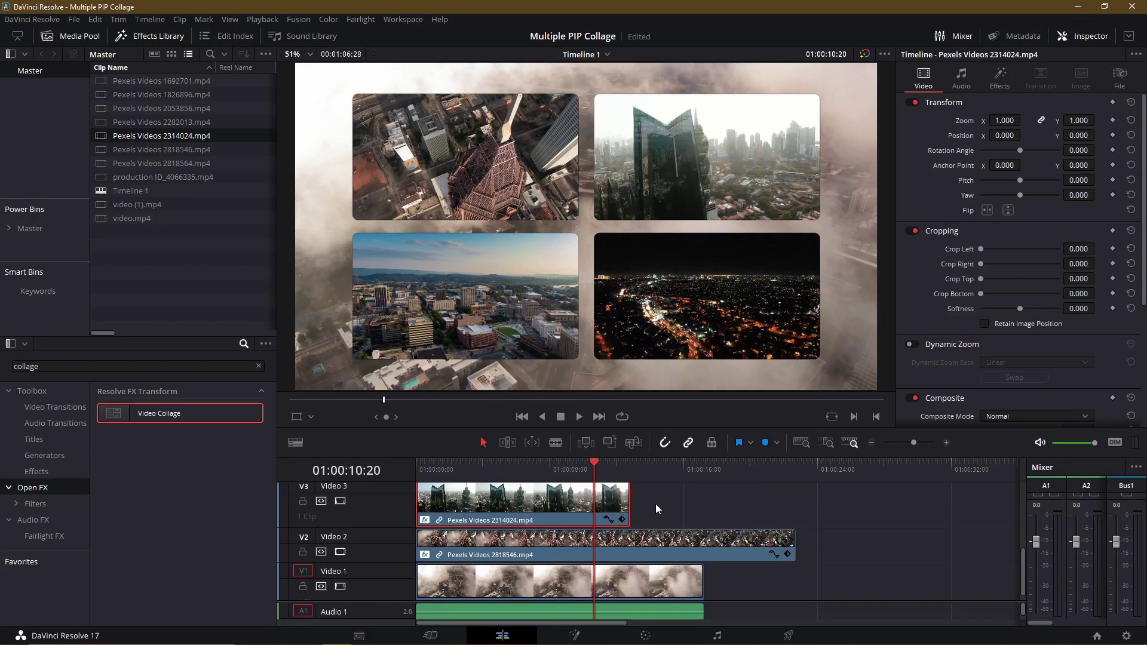
pyautogui.scroll(2, 625, 529)
pyautogui.scroll(-1, 689, 540)
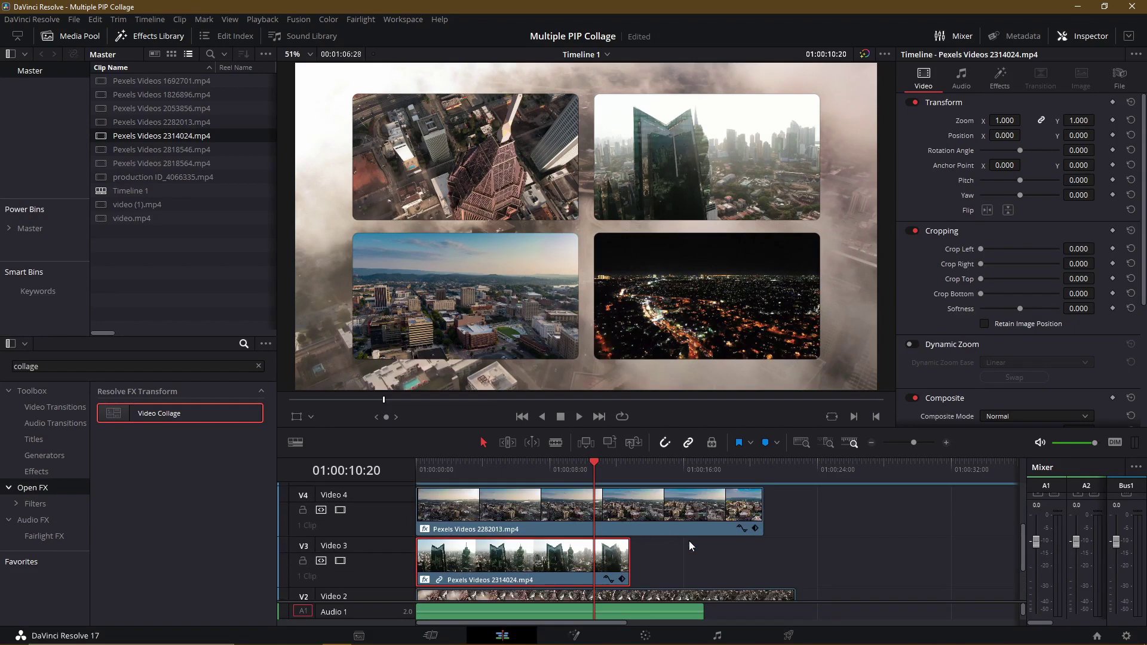
pyautogui.scroll(-2, 773, 520)
pyautogui.scroll(-1, 773, 526)
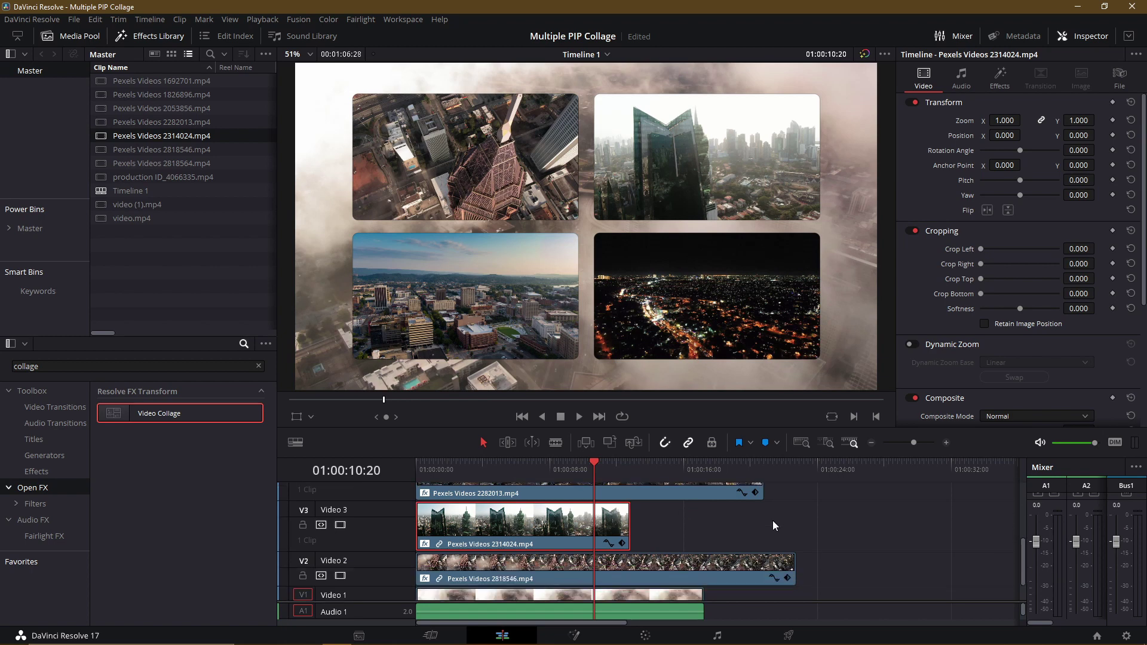
pyautogui.moveTo(604, 472)
pyautogui.mouseDown()
pyautogui.moveTo(612, 463)
pyautogui.moveTo(594, 468)
pyautogui.mouseUp()
pyautogui.click(684, 523)
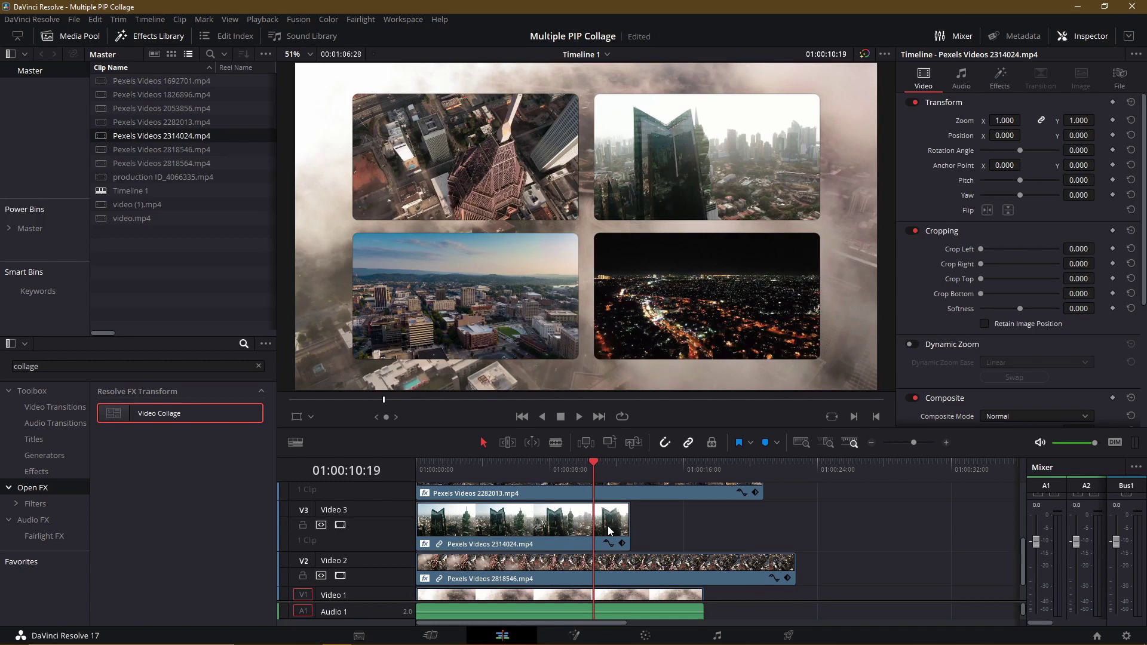
pyautogui.click(511, 525)
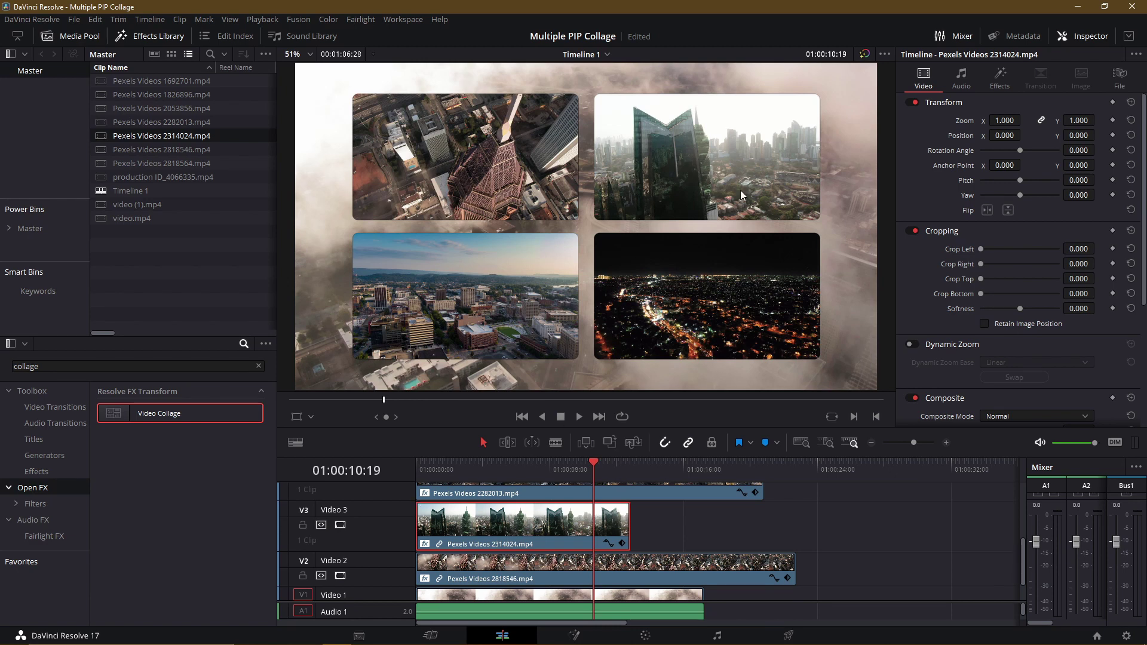
# Step: Place Pexels Videos 1826896 after the Video 3 clip and trim it to the Video 4 clip's end
pyautogui.moveTo(161, 94); pyautogui.dragTo(635, 521)
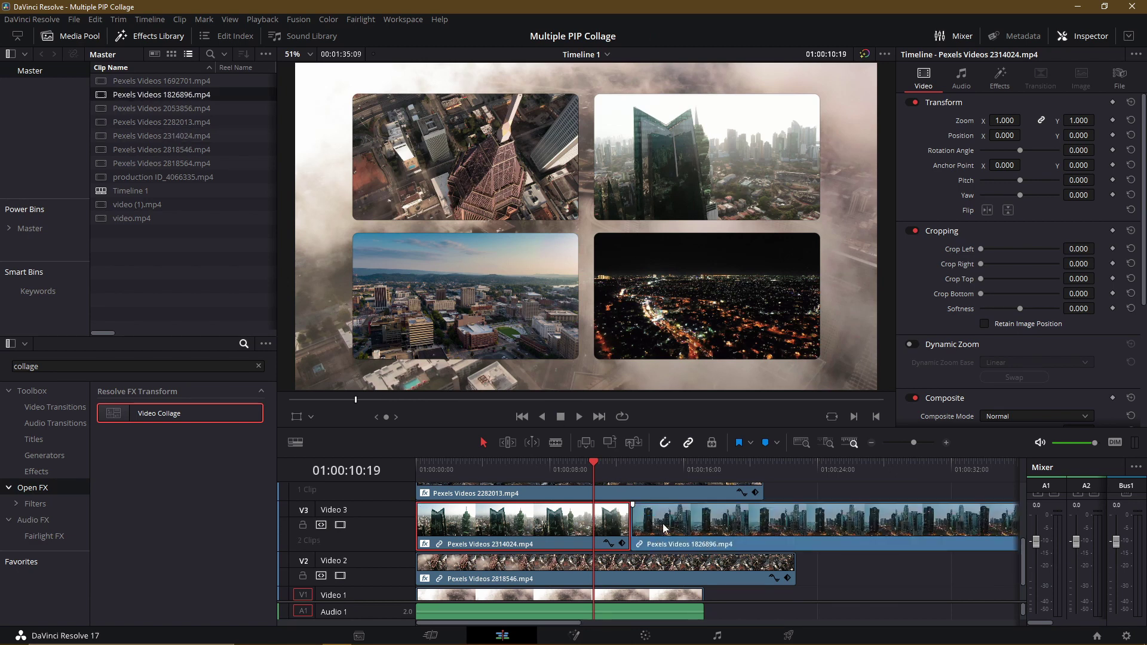
pyautogui.hscroll(2, 710, 533)
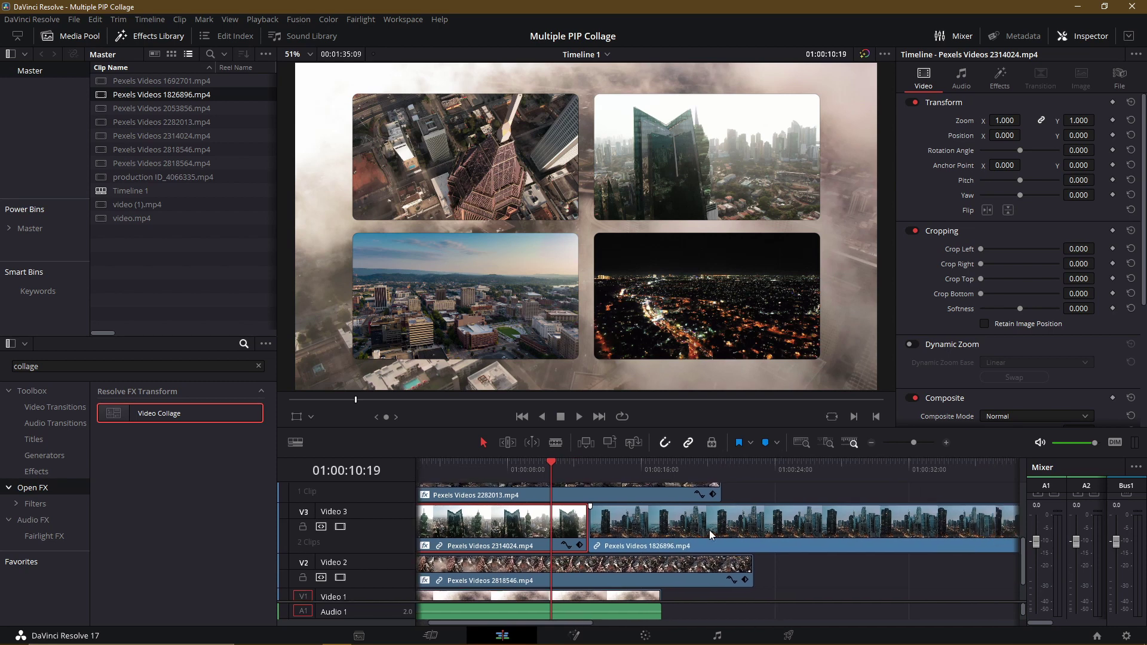
pyautogui.hscroll(-2, 715, 527)
pyautogui.click(762, 526)
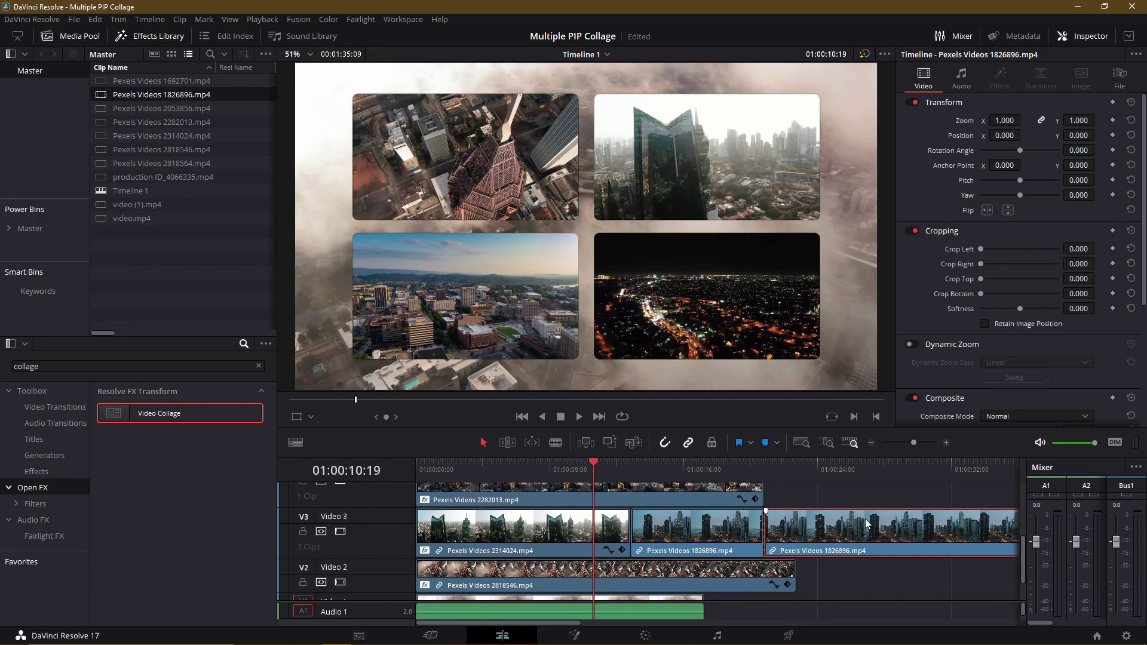
pyautogui.press('Delete')
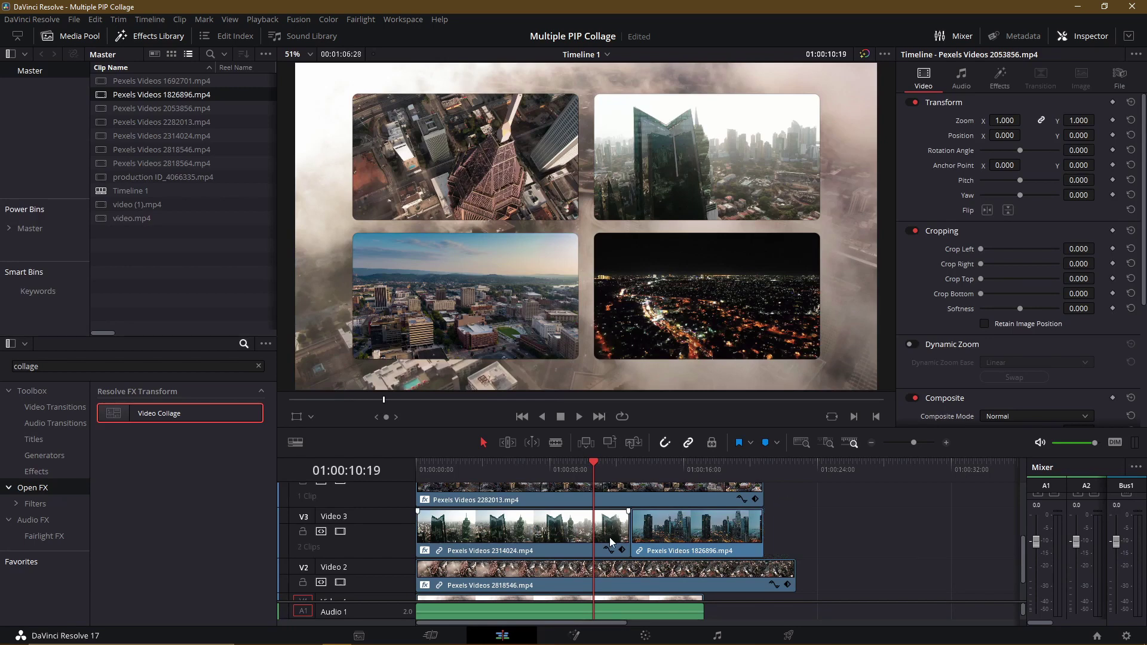
# Step: Combine both Video 3 clips into Compound Clip 1
pyautogui.click(651, 535)
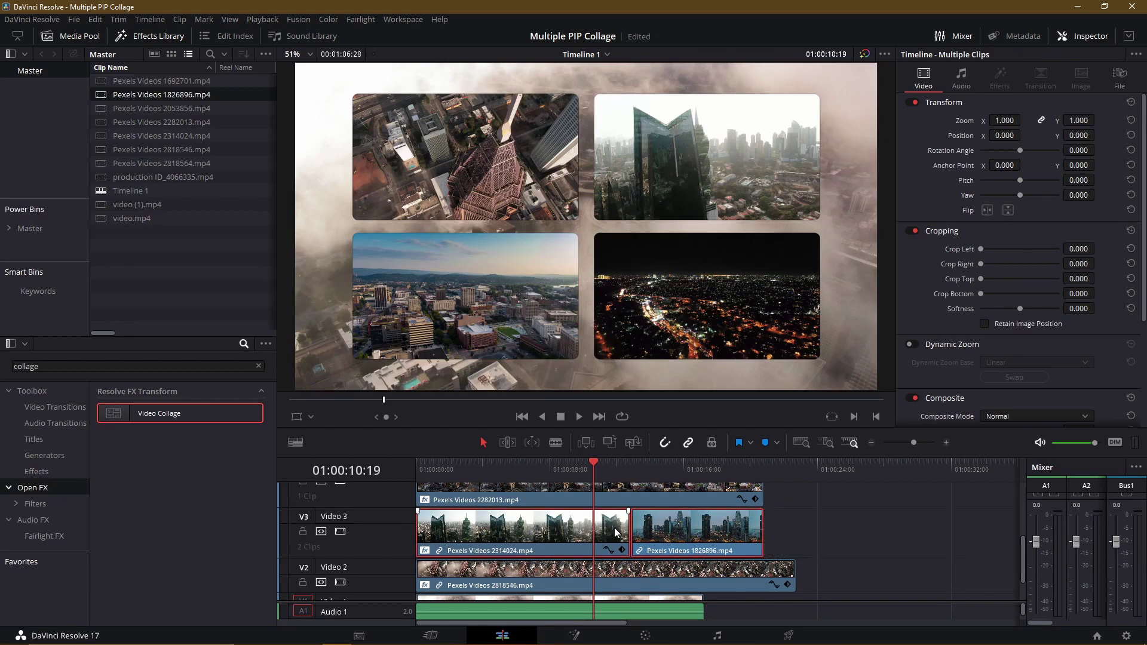
pyautogui.rightClick(653, 537)
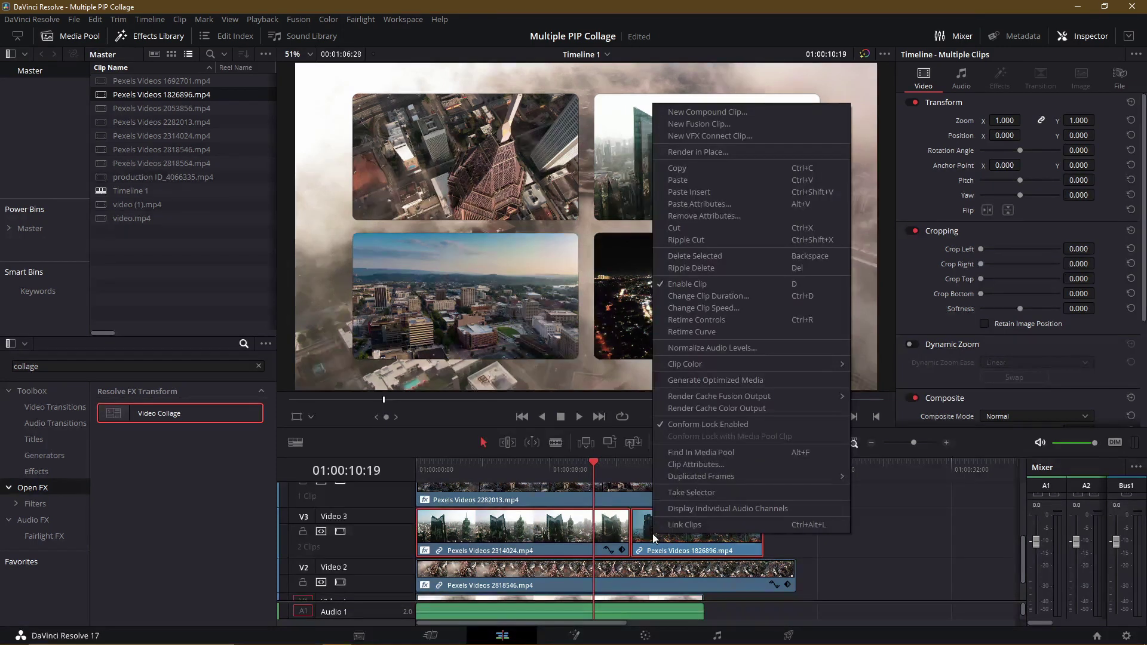
pyautogui.click(696, 111)
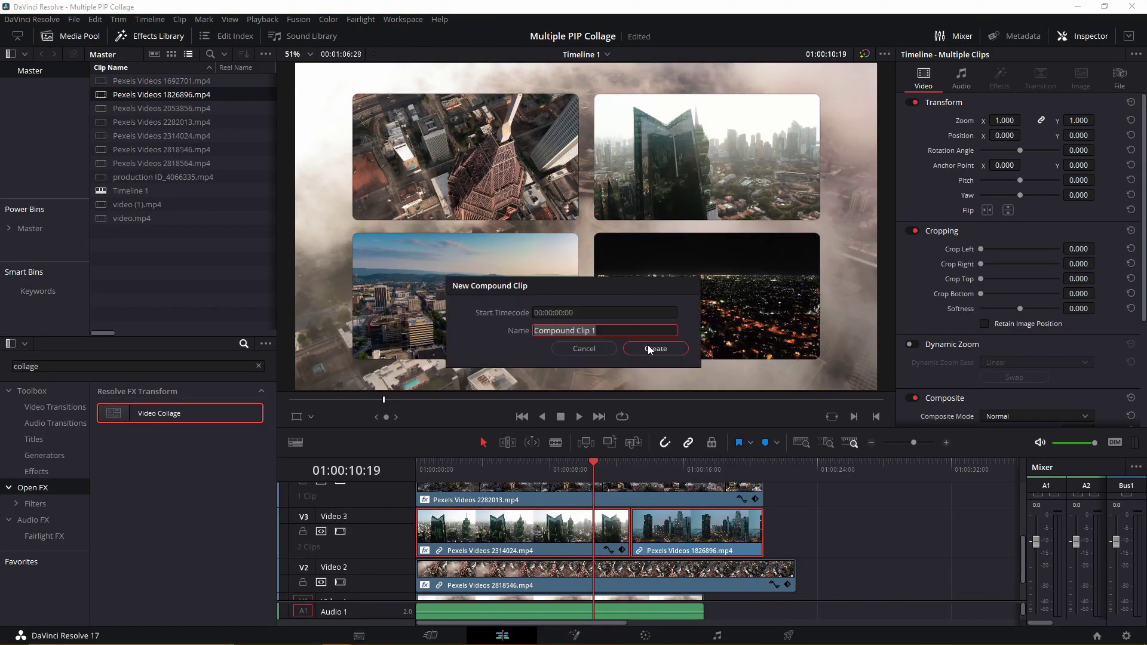
pyautogui.click(657, 347)
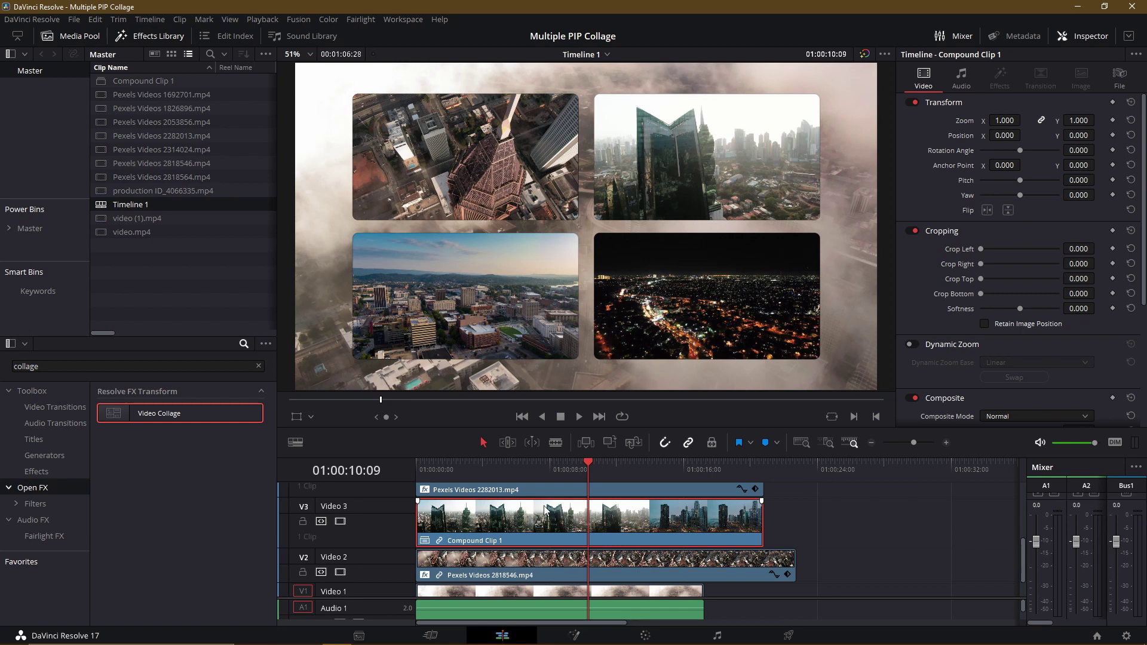
# Step: Open Compound Clip 1's contents in the timeline
pyautogui.doubleClick(162, 81)
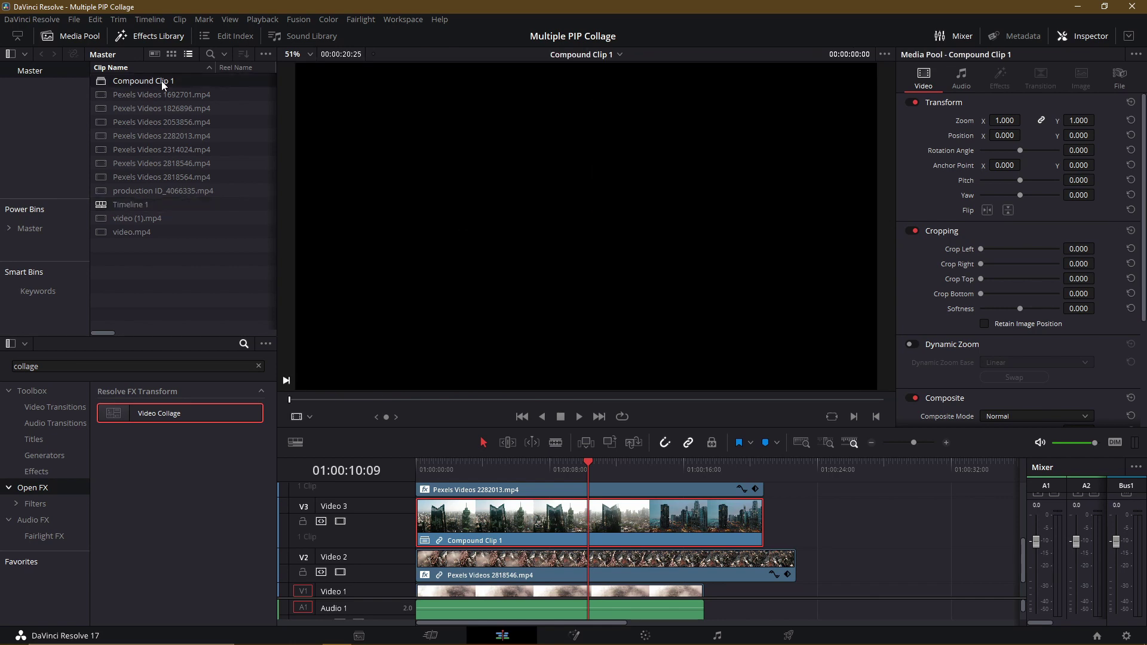
pyautogui.click(481, 538)
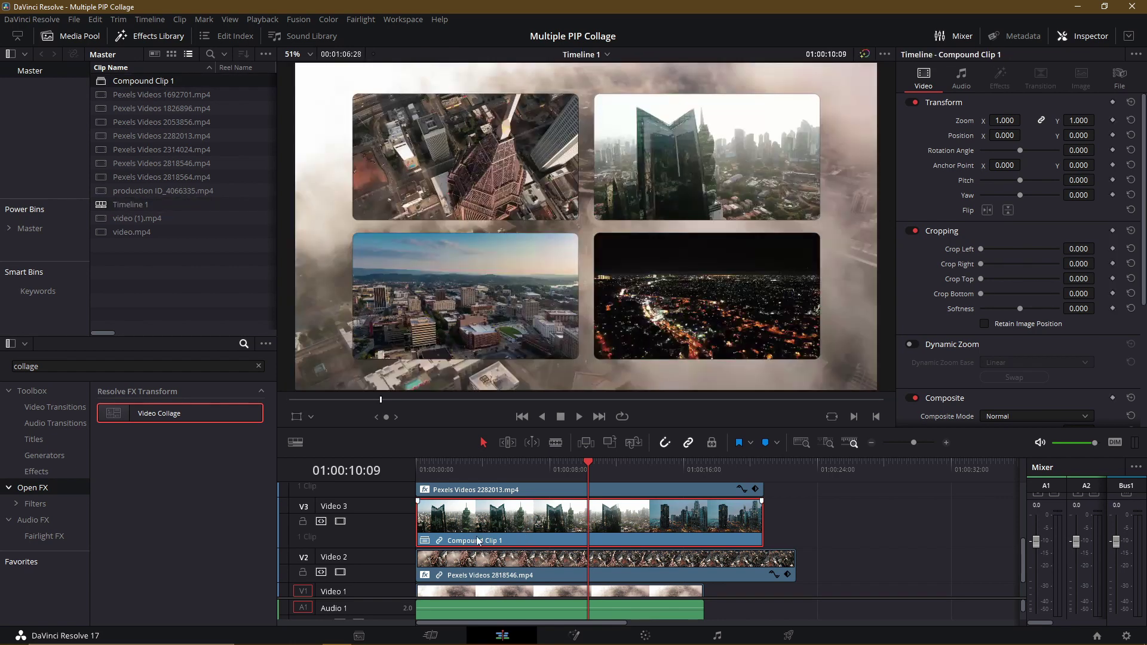
pyautogui.rightClick(520, 529)
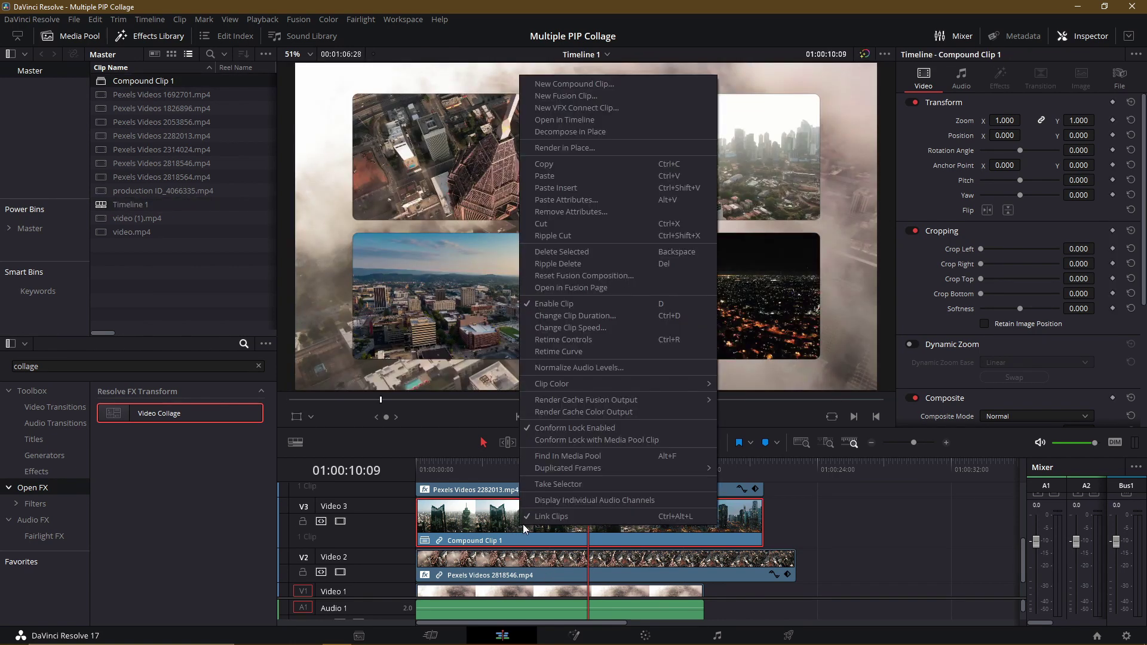
pyautogui.click(627, 121)
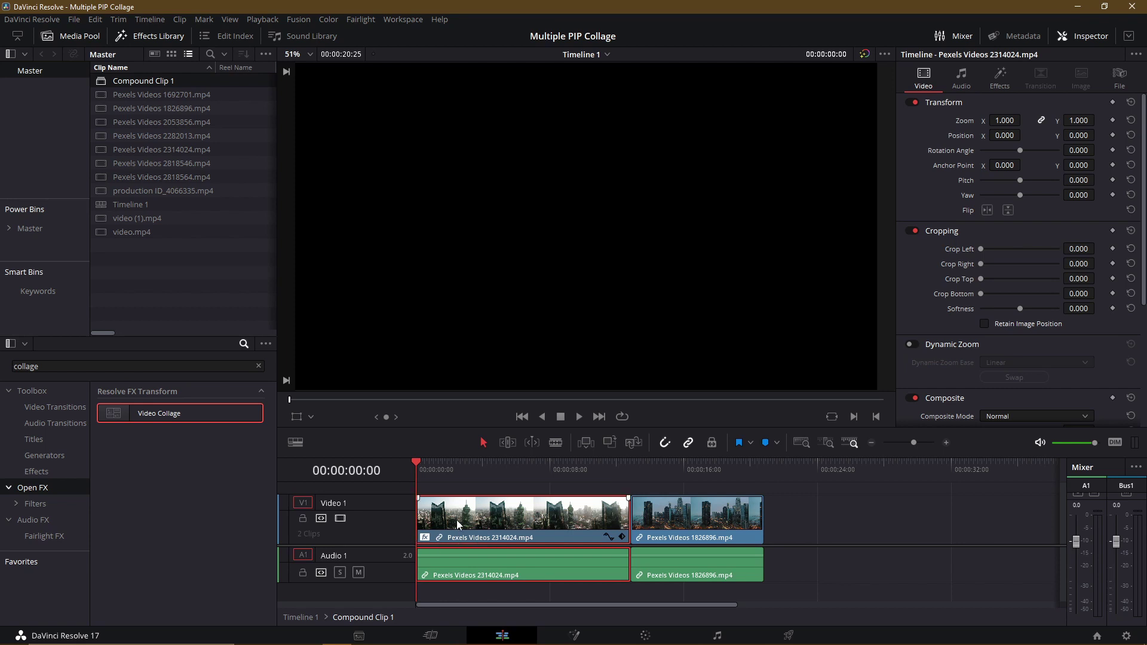
# Step: Delete the Video Collage effect from Pexels Videos 2314024 and select Timeline 1 in the media pool
pyautogui.click(1003, 81)
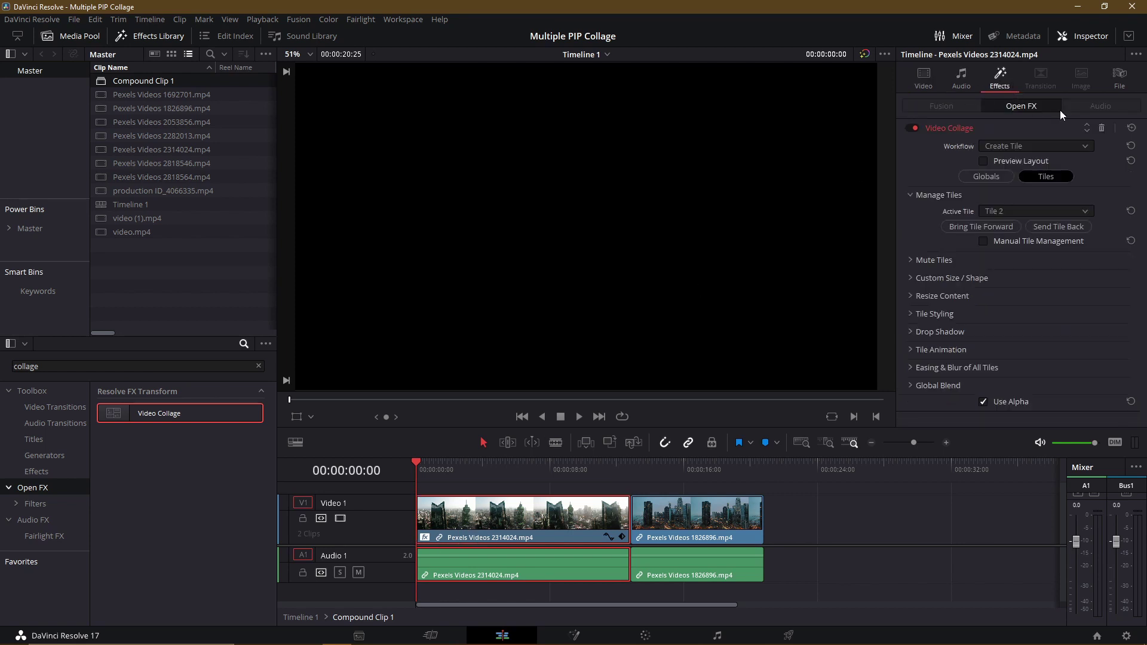
pyautogui.click(1105, 128)
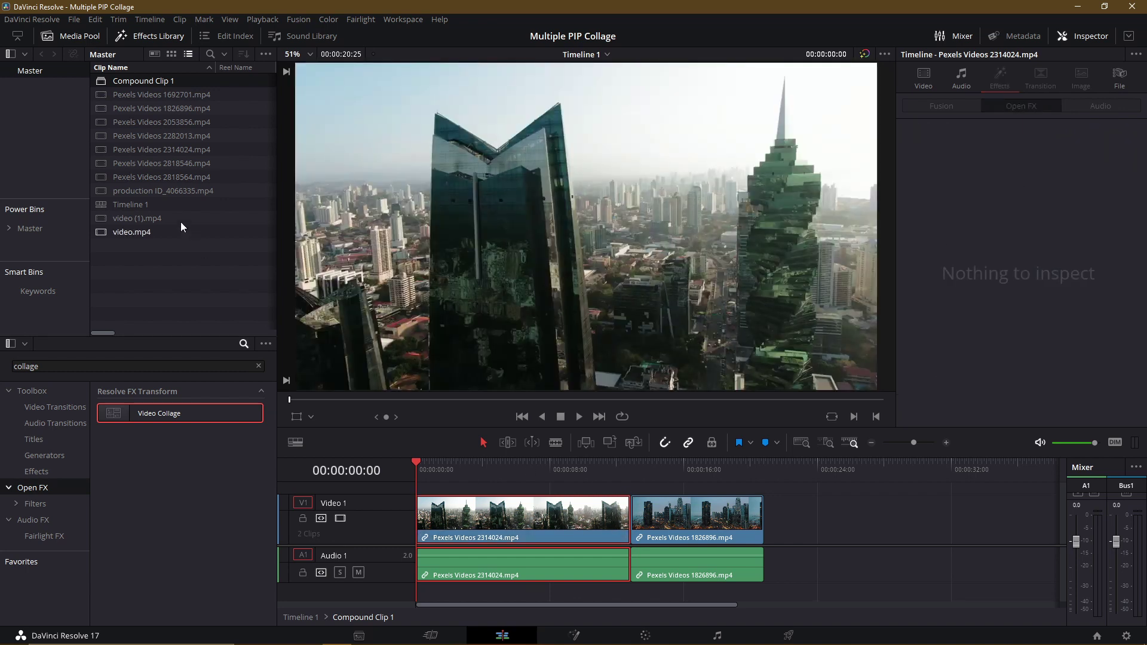
pyautogui.click(138, 208)
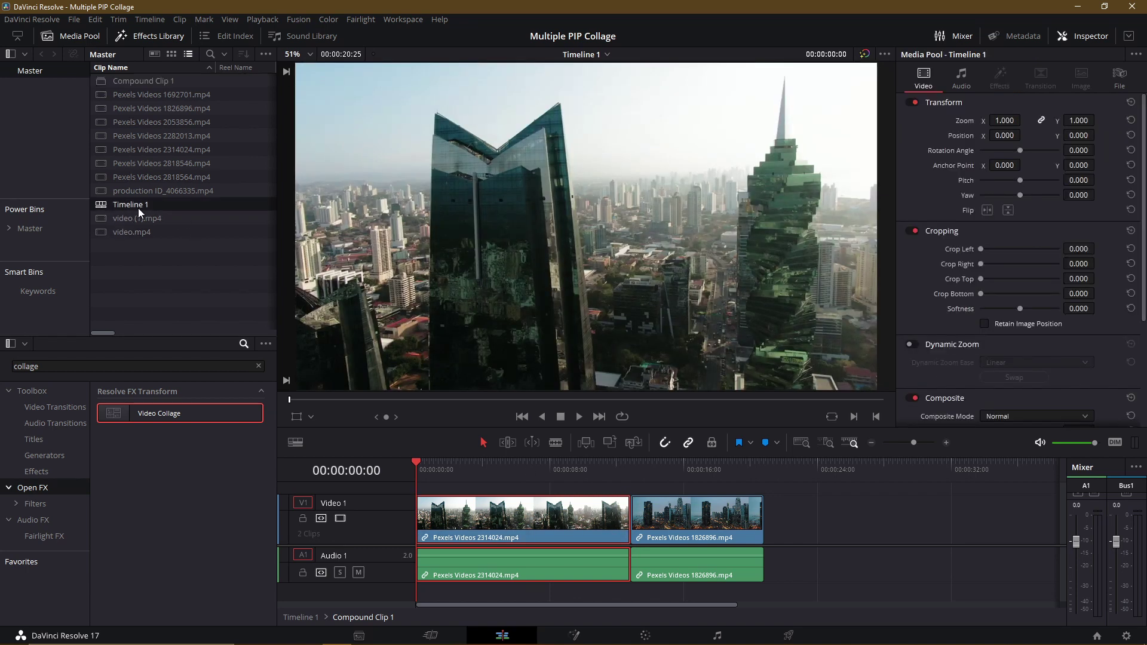
# Step: Reopen Timeline 1 and paste the Video Collage plugin attributes onto Compound Clip 1 via Alt+V
pyautogui.doubleClick(138, 208)
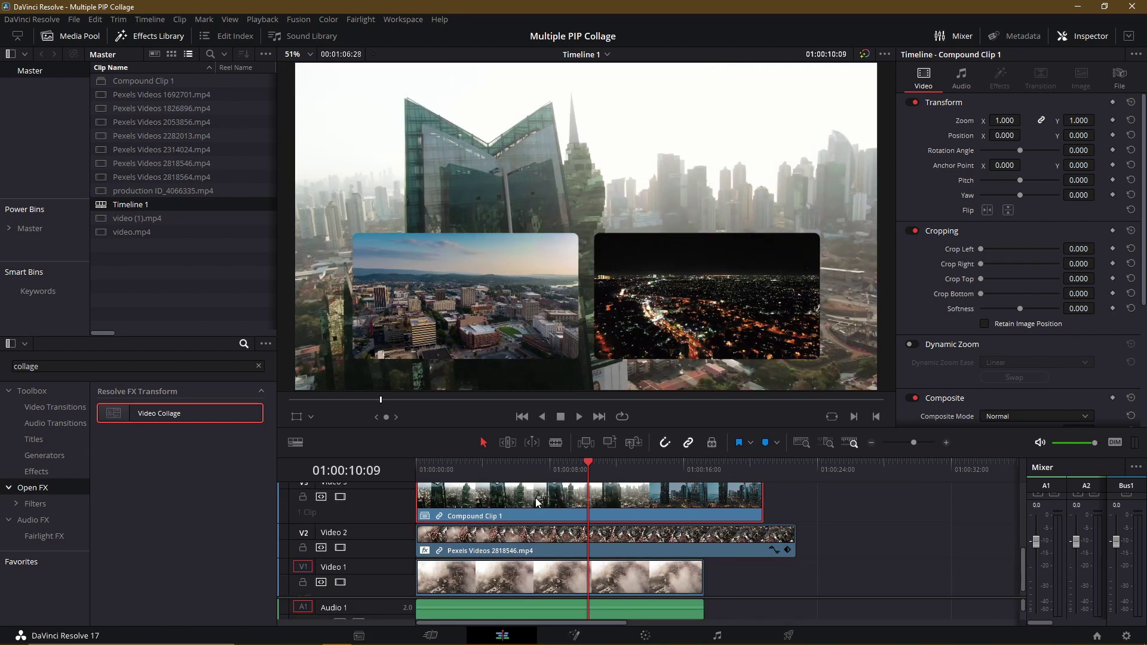
pyautogui.hotkey('alt', 'v')
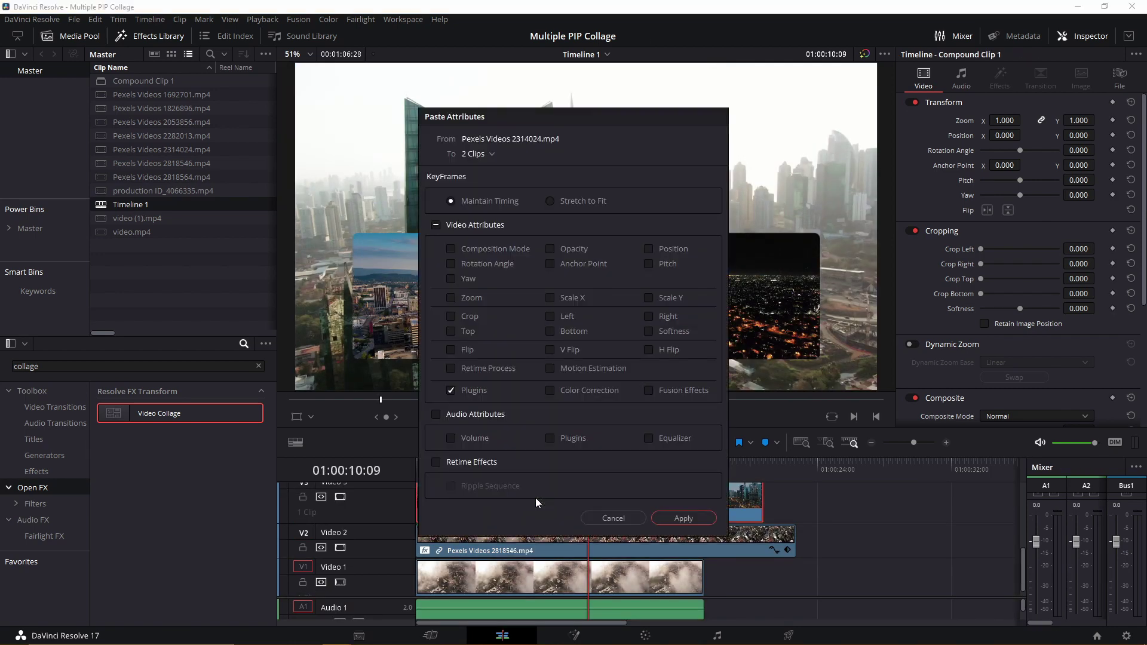
pyautogui.click(687, 518)
pyautogui.click(999, 78)
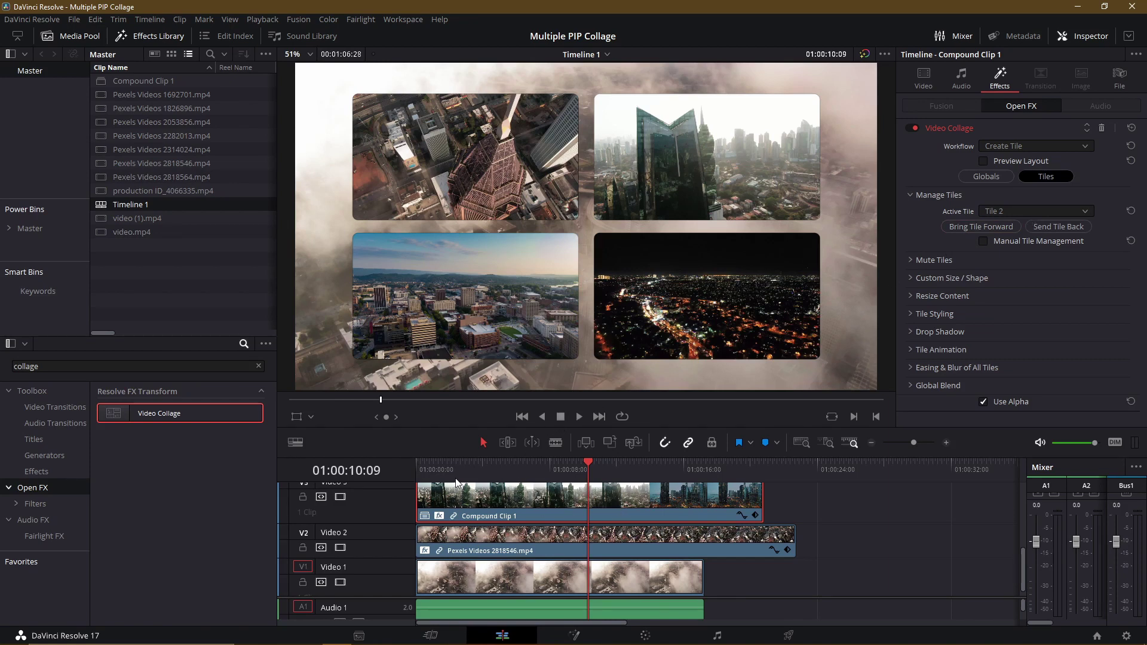
pyautogui.click(423, 476)
pyautogui.moveTo(423, 476)
pyautogui.mouseDown()
pyautogui.moveTo(464, 465)
pyautogui.moveTo(417, 468)
pyautogui.mouseUp()
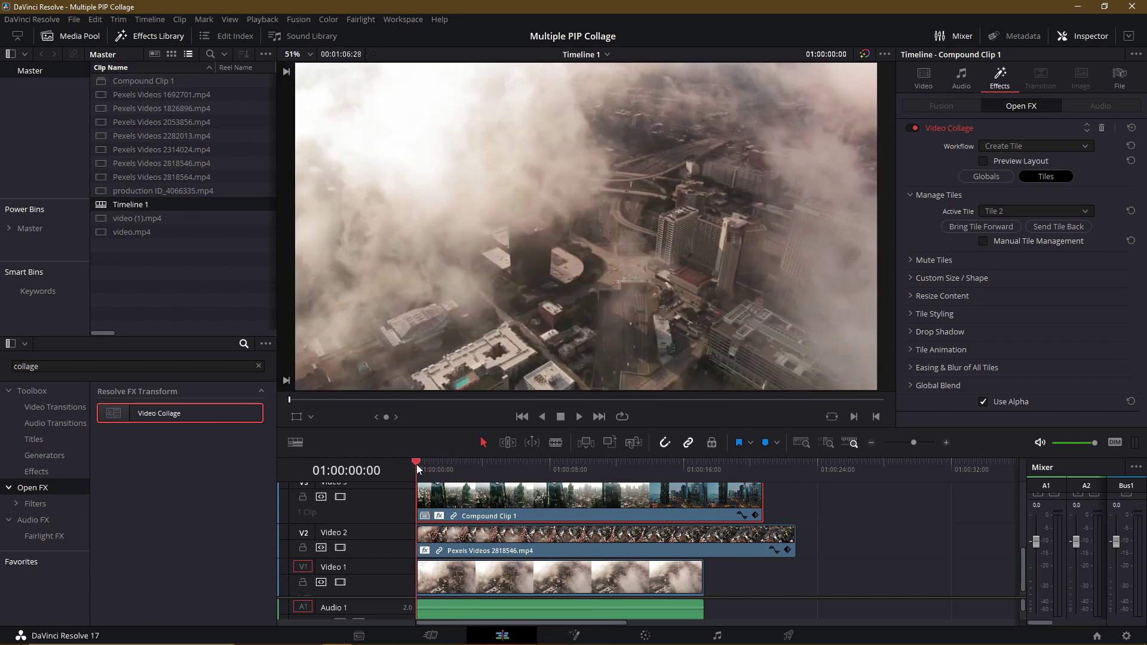
pyautogui.click(579, 418)
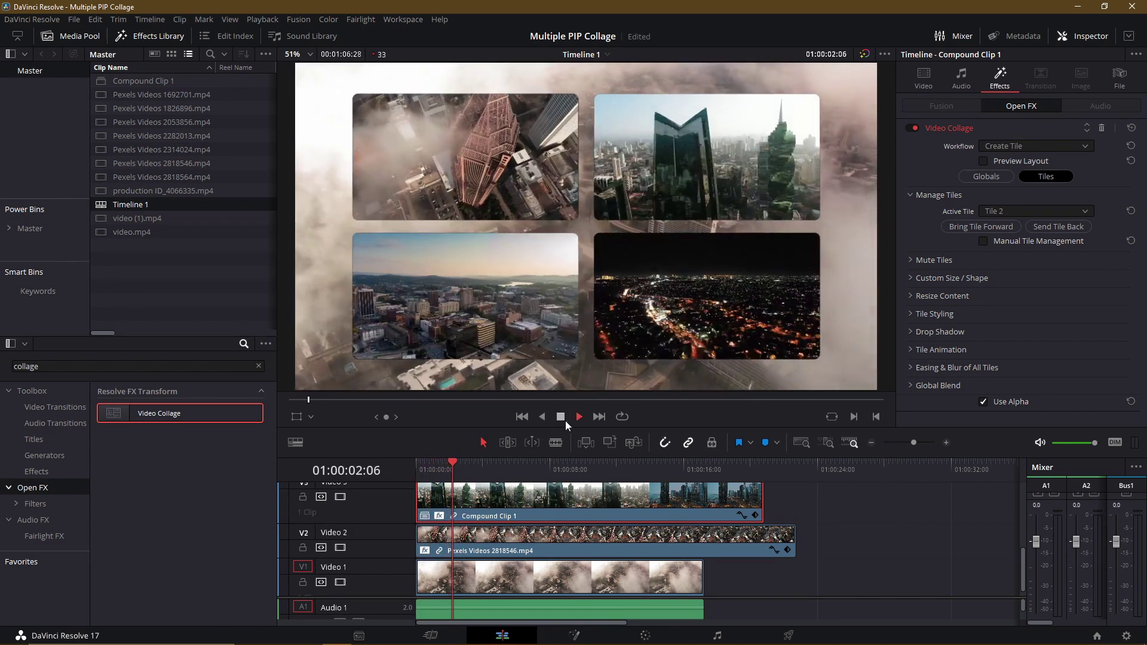
pyautogui.click(563, 418)
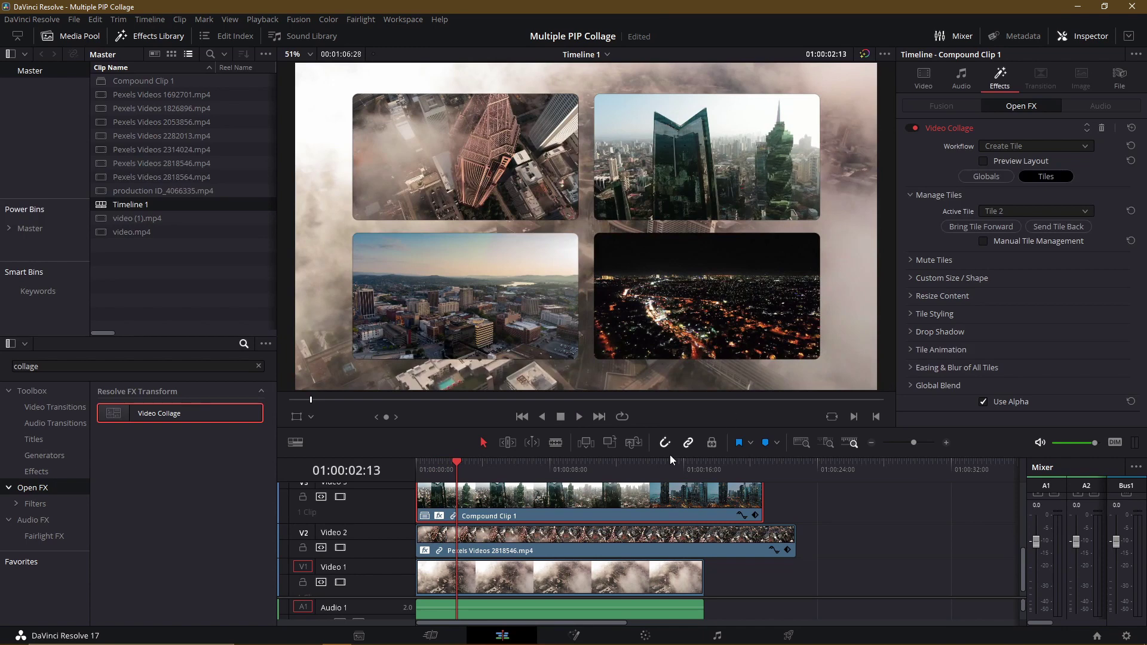
pyautogui.moveTo(695, 470); pyautogui.dragTo(729, 469)
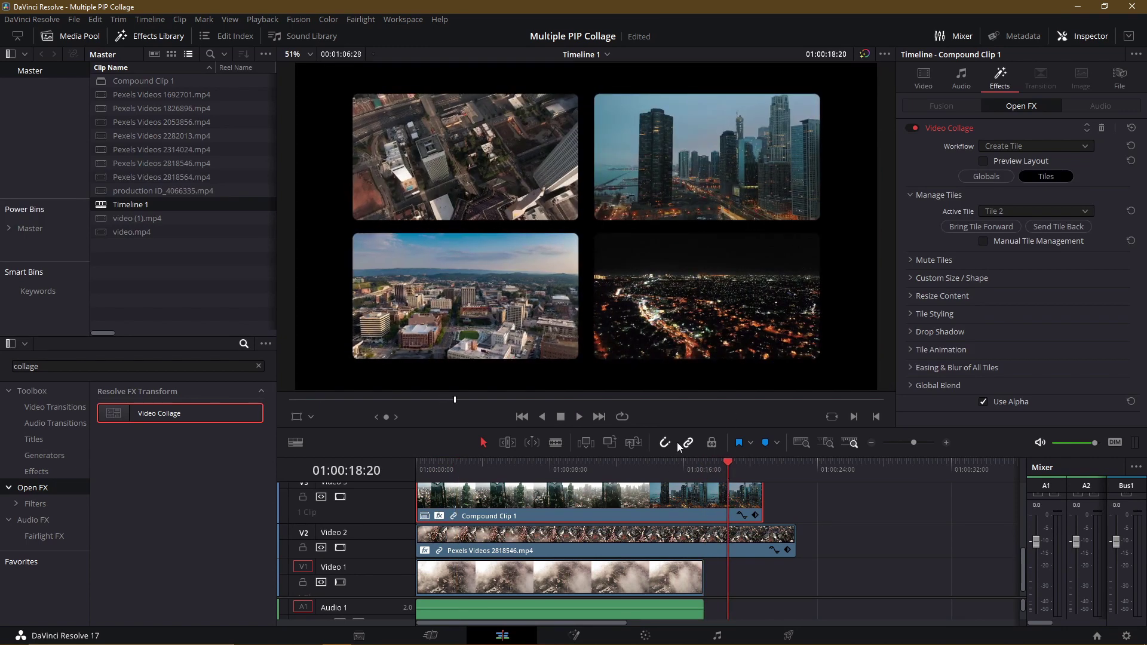
pyautogui.click(577, 416)
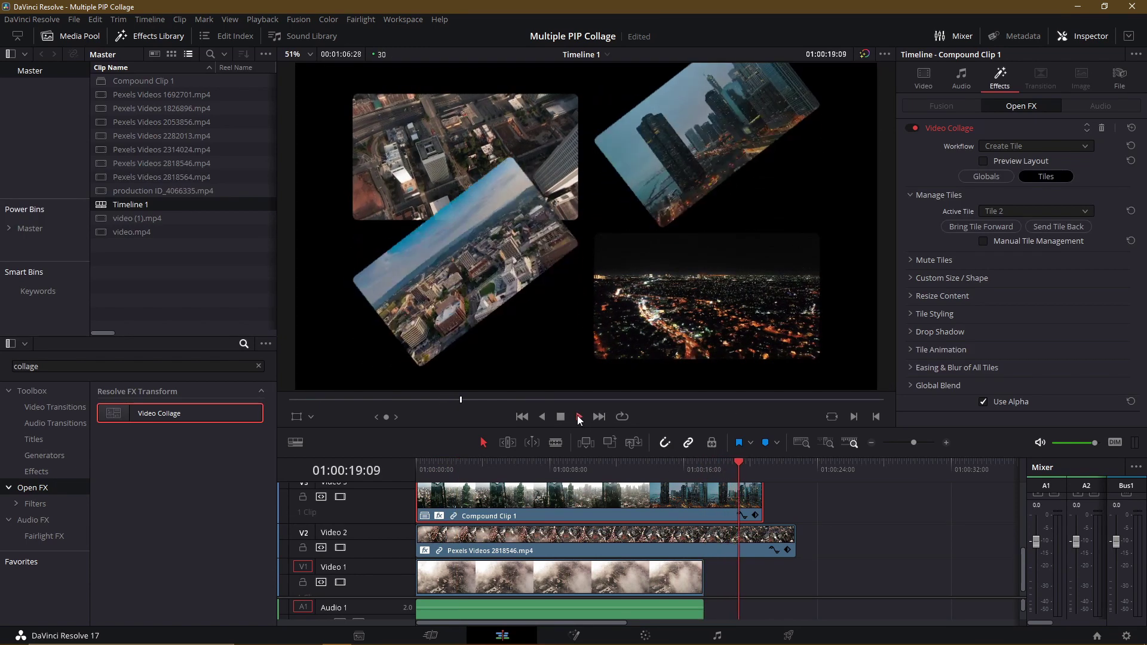
pyautogui.click(736, 469)
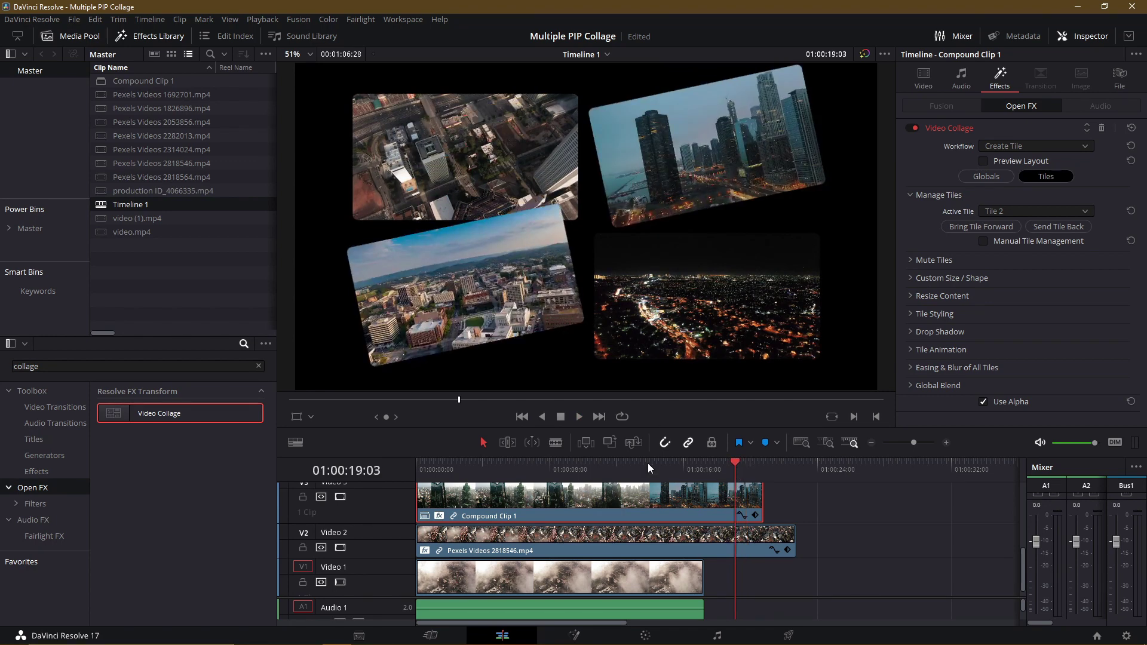
pyautogui.moveTo(648, 463); pyautogui.dragTo(678, 479)
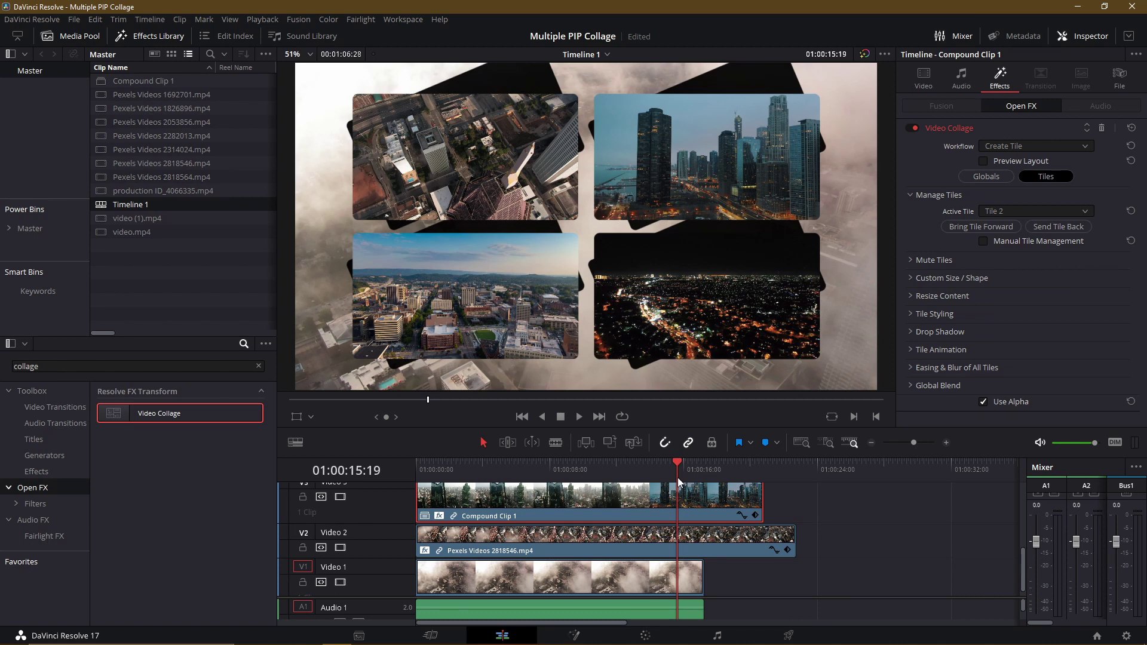
# Step: Blade the Video 2 clip and the compound clip where the fog clip ends
pyautogui.scroll(-1, 729, 548)
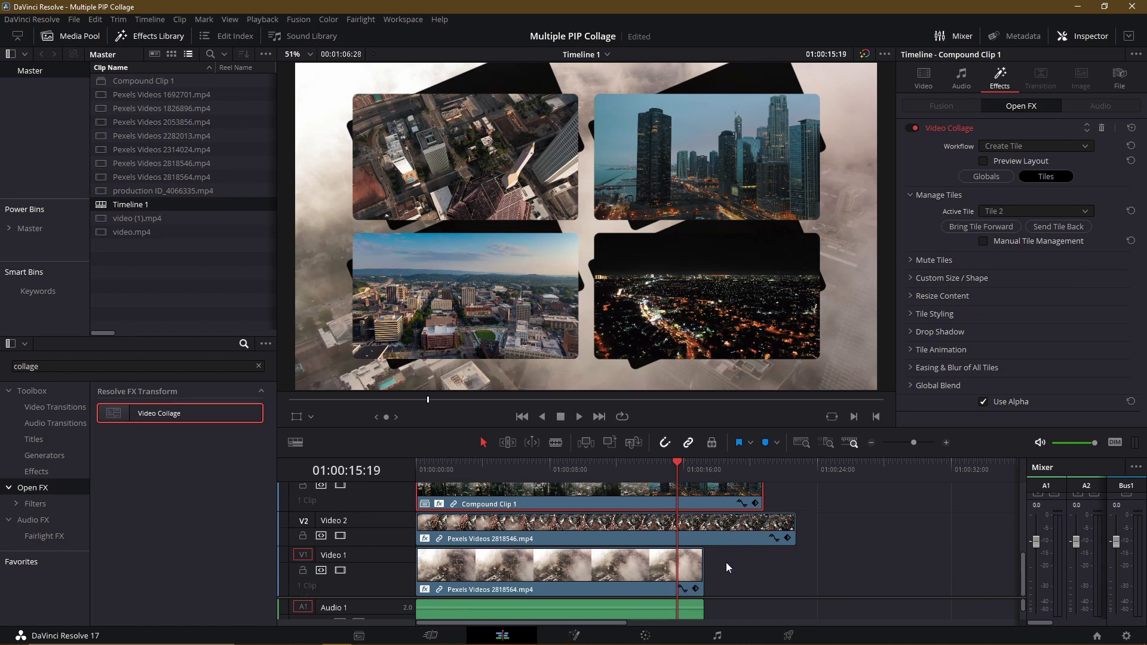
pyautogui.scroll(5, 726, 561)
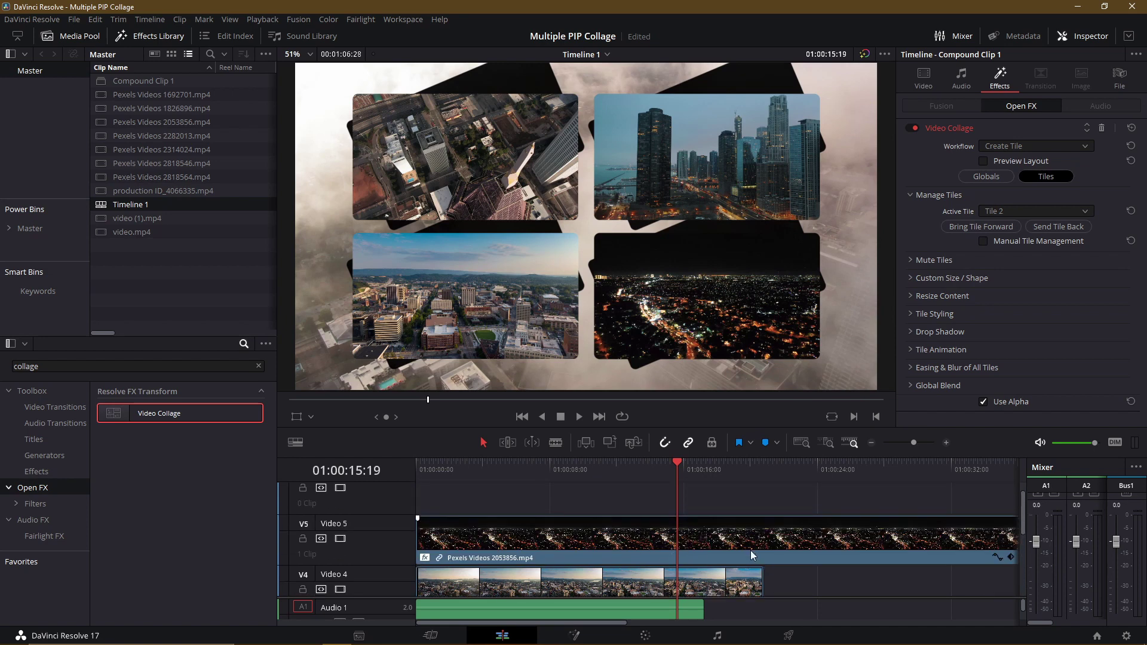
pyautogui.scroll(-5, 741, 558)
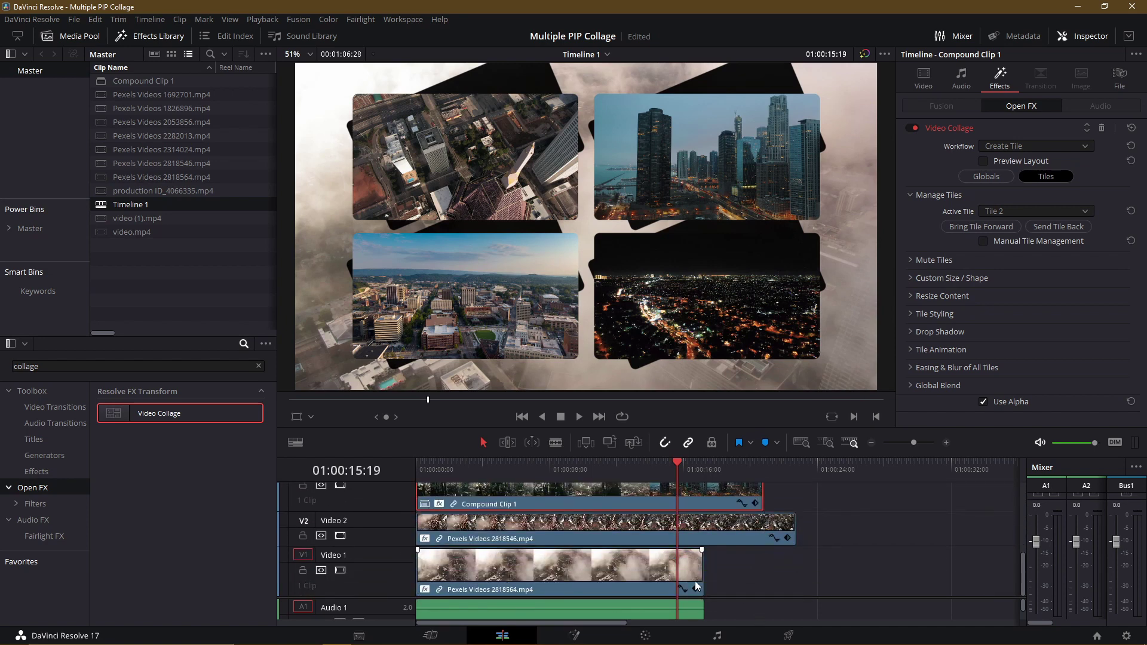
pyautogui.scroll(2, 723, 570)
pyautogui.scroll(-1, 725, 569)
pyautogui.press('b')
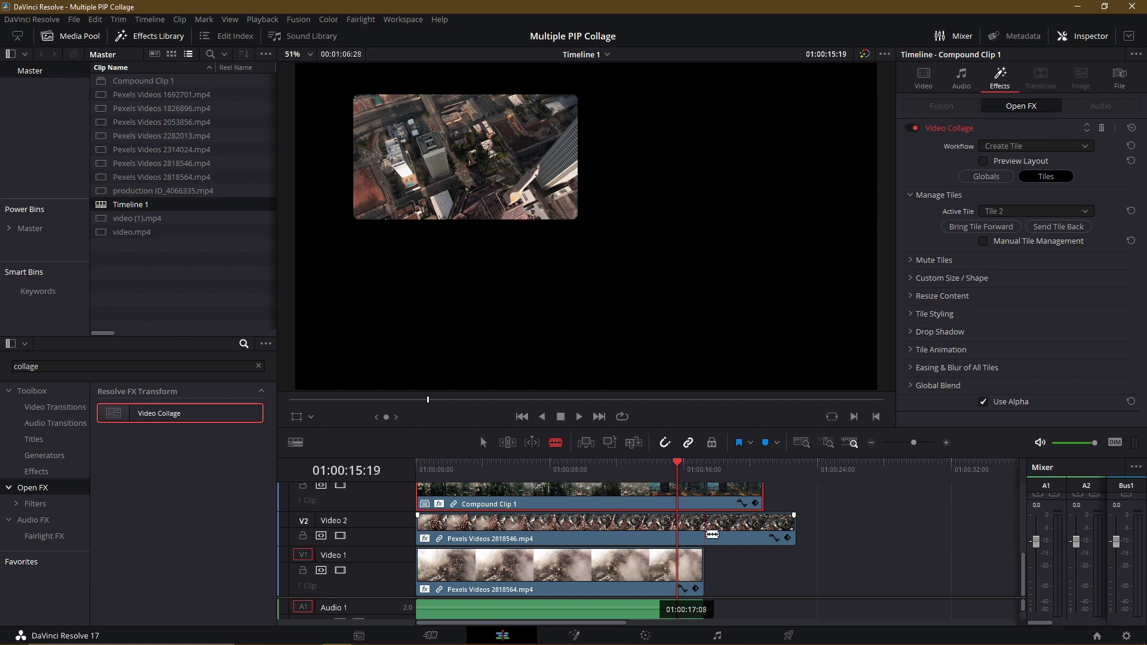
pyautogui.click(704, 535)
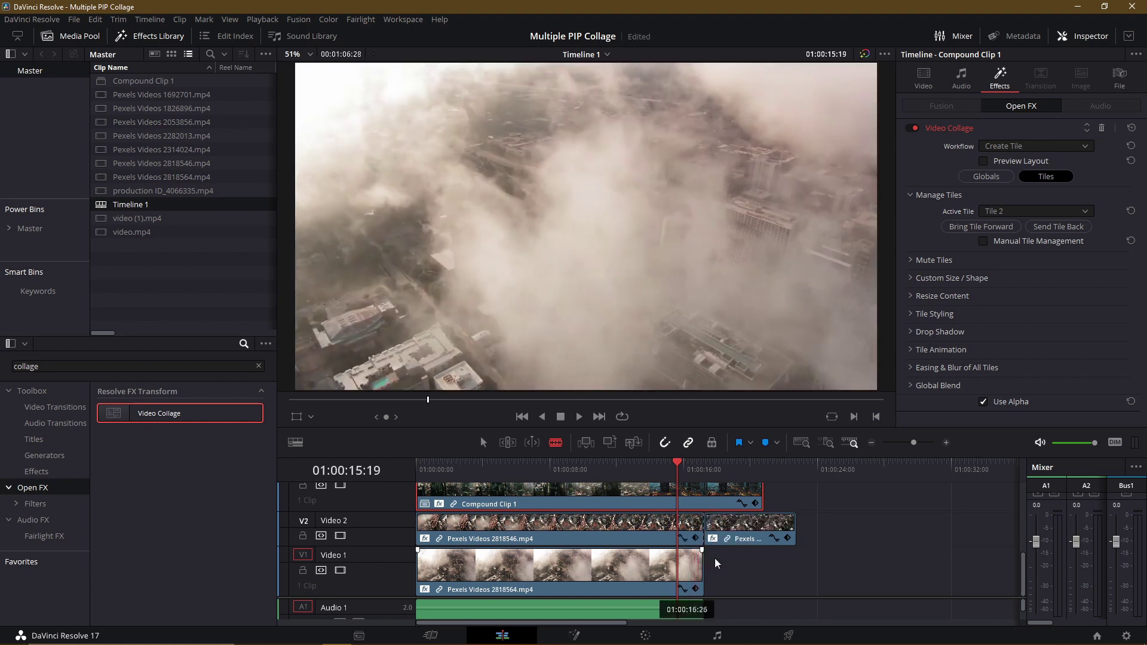
pyautogui.scroll(3, 704, 534)
pyautogui.click(703, 535)
# Step: Select the clip pieces past the cut and delete them
pyautogui.press('a')
pyautogui.moveTo(817, 575); pyautogui.dragTo(736, 526)
pyautogui.scroll(-1, 702, 514)
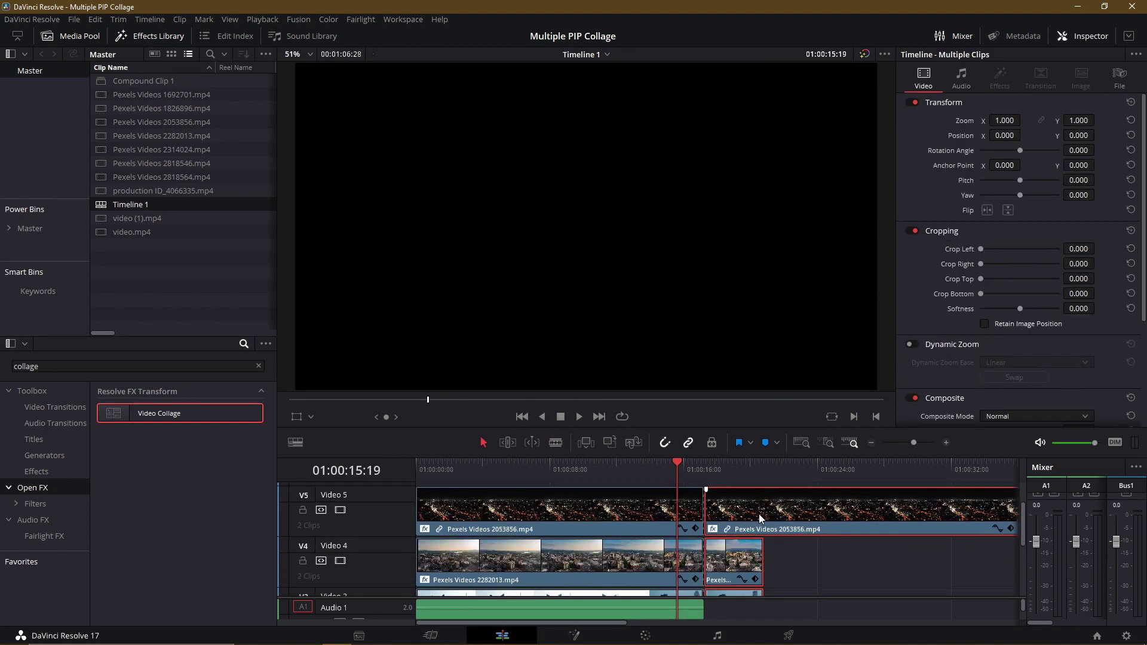
pyautogui.press('Delete')
pyautogui.scroll(3, 727, 496)
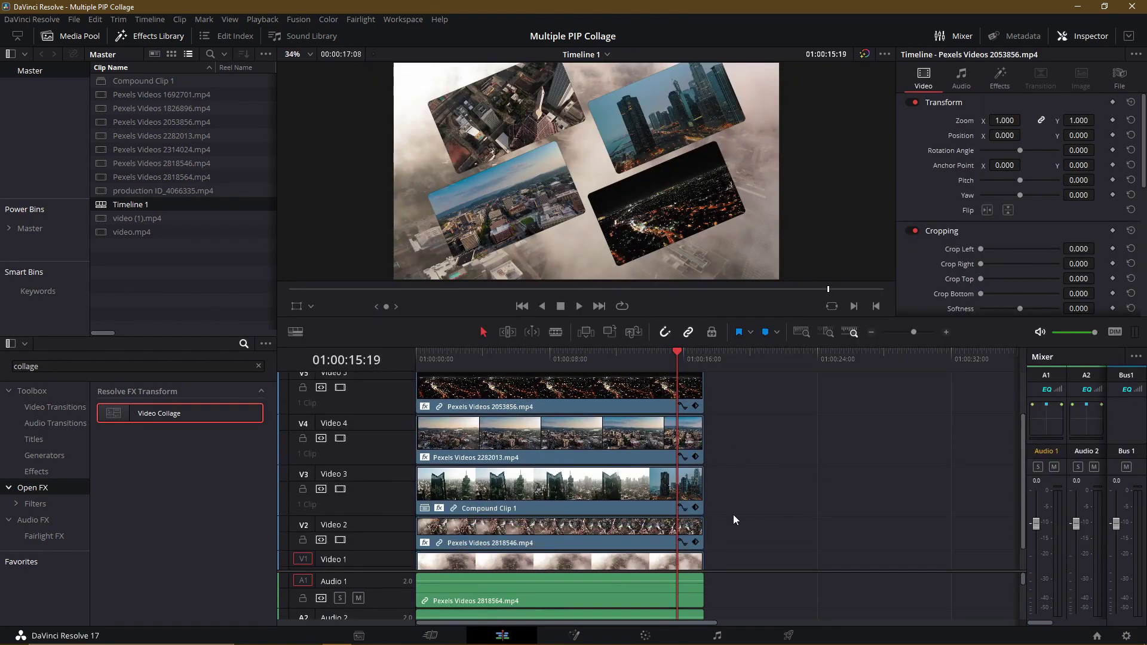
pyautogui.scroll(-1, 734, 519)
pyautogui.scroll(2, 734, 518)
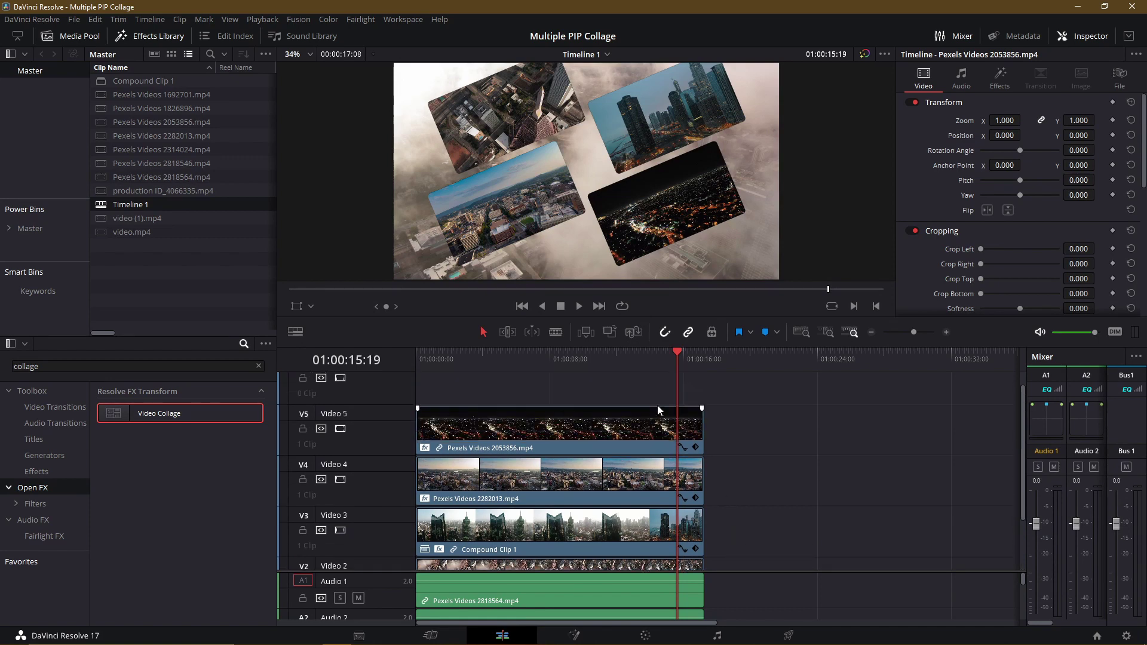
pyautogui.click(664, 359)
pyautogui.click(580, 306)
pyautogui.click(560, 306)
pyautogui.click(656, 358)
pyautogui.click(573, 308)
pyautogui.click(561, 306)
pyautogui.click(426, 356)
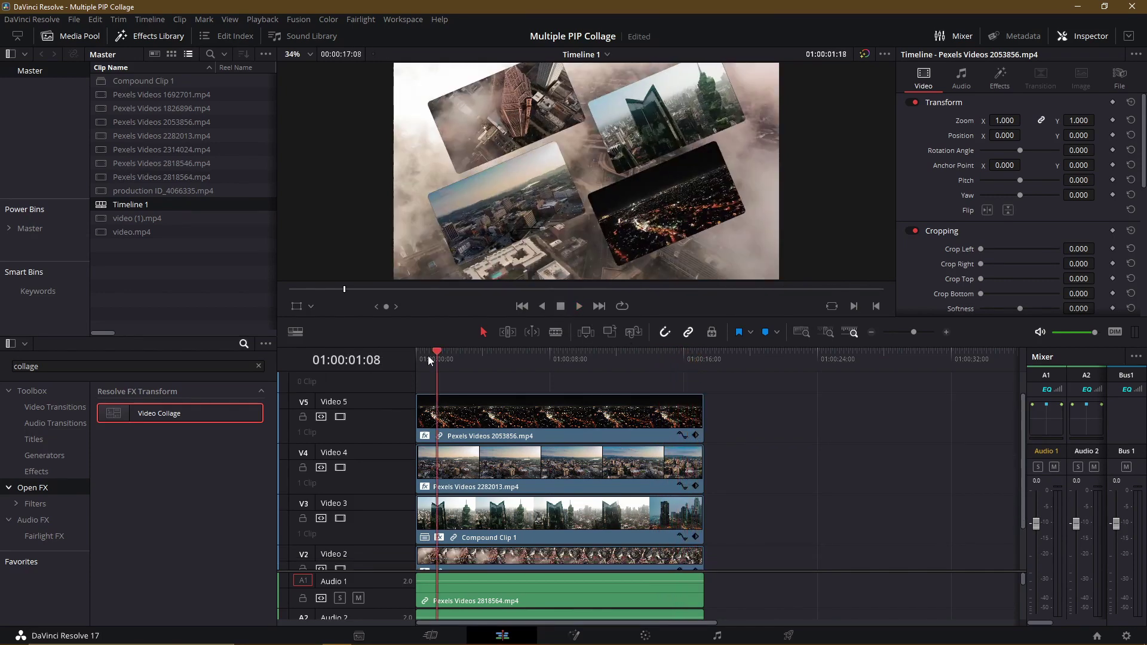
pyautogui.press('Home')
pyautogui.moveTo(423, 356); pyautogui.dragTo(676, 362)
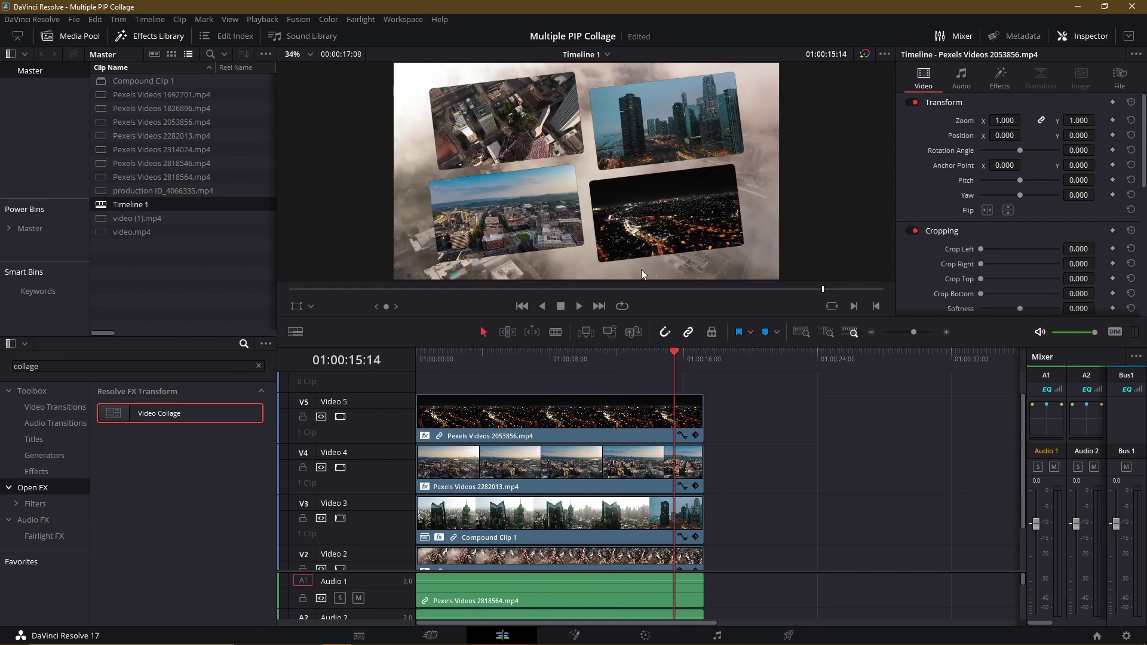